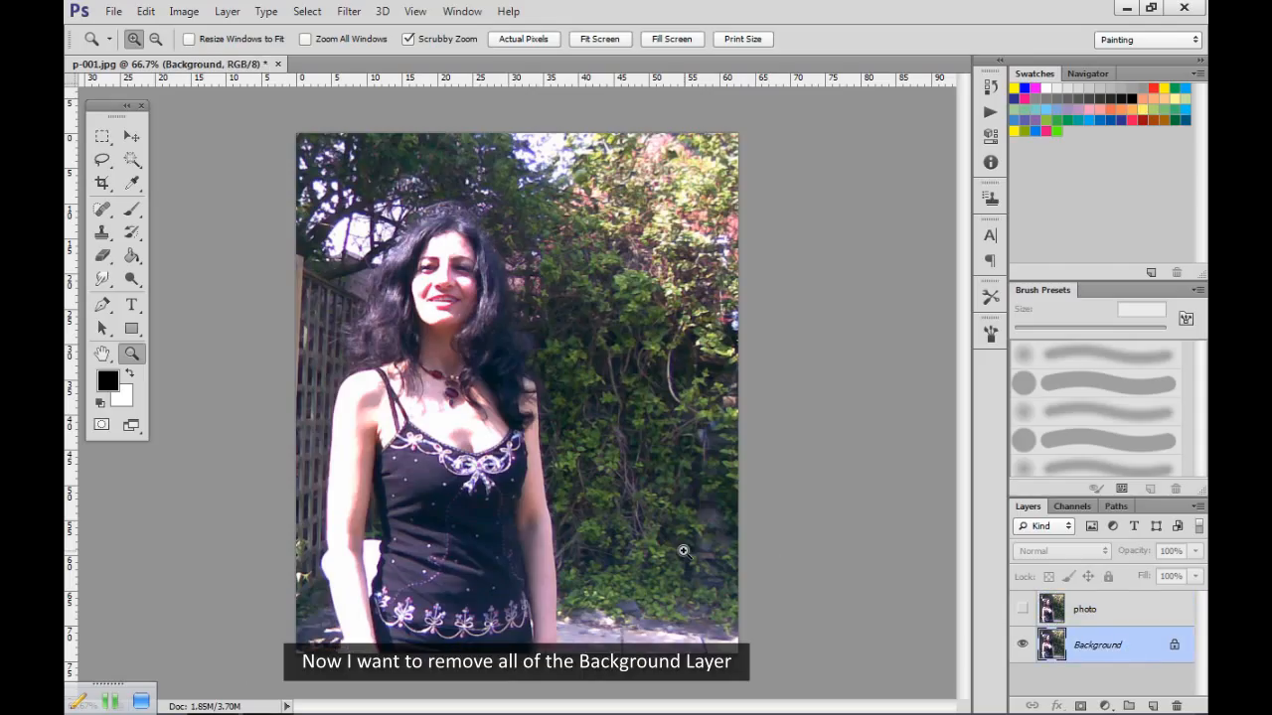
Clear the whole Background layer to white, then select the photo layer and make it visible.
key("ctrl+a")
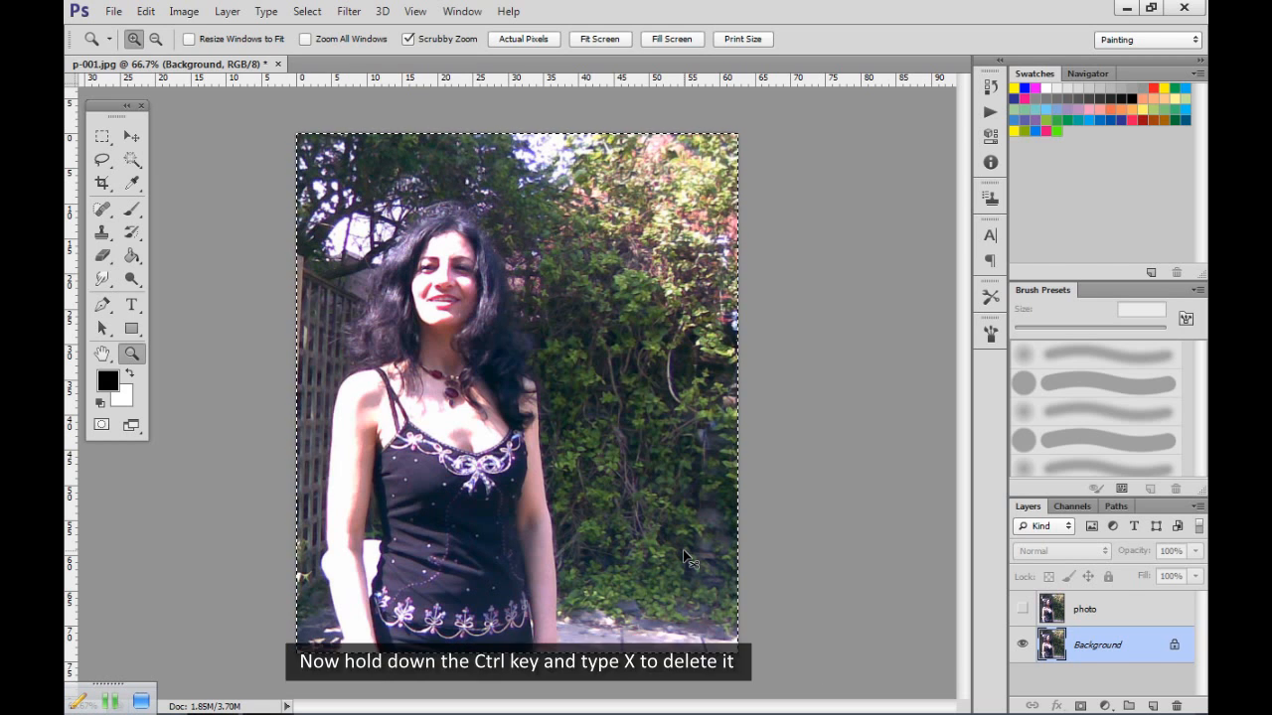
key("ctrl+x")
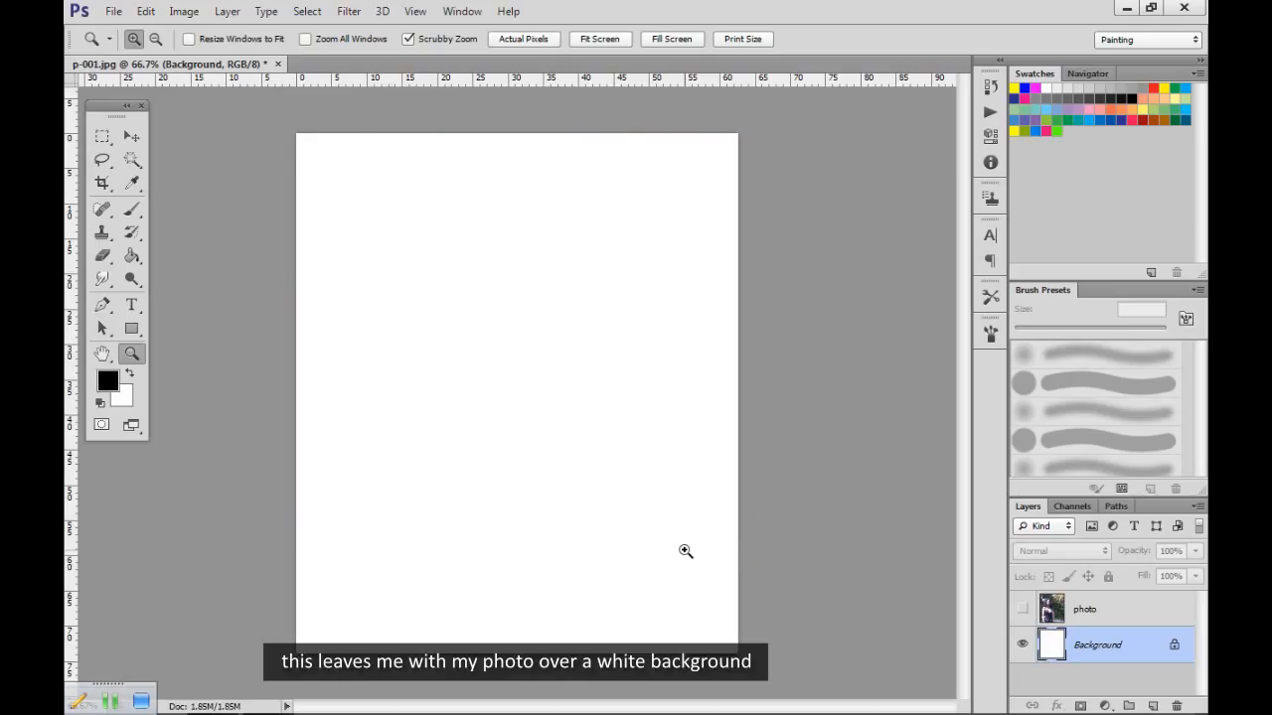
left_click(1097, 609)
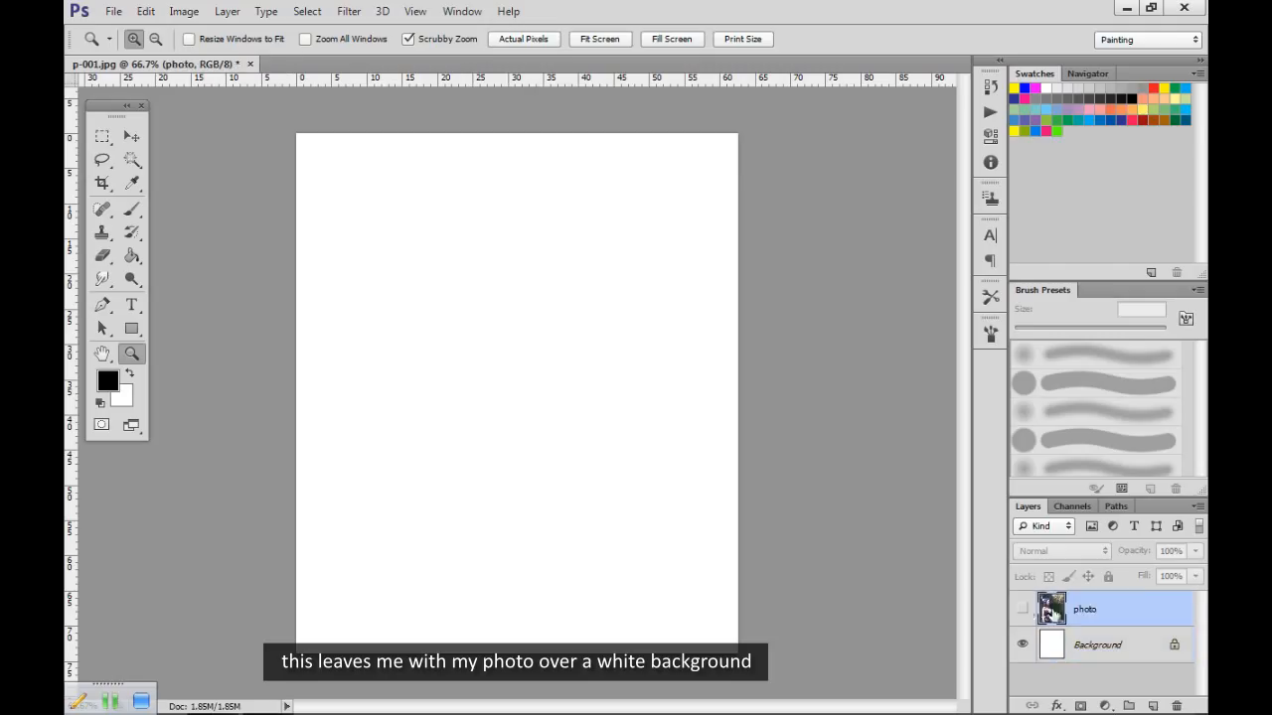
left_click(1022, 609)
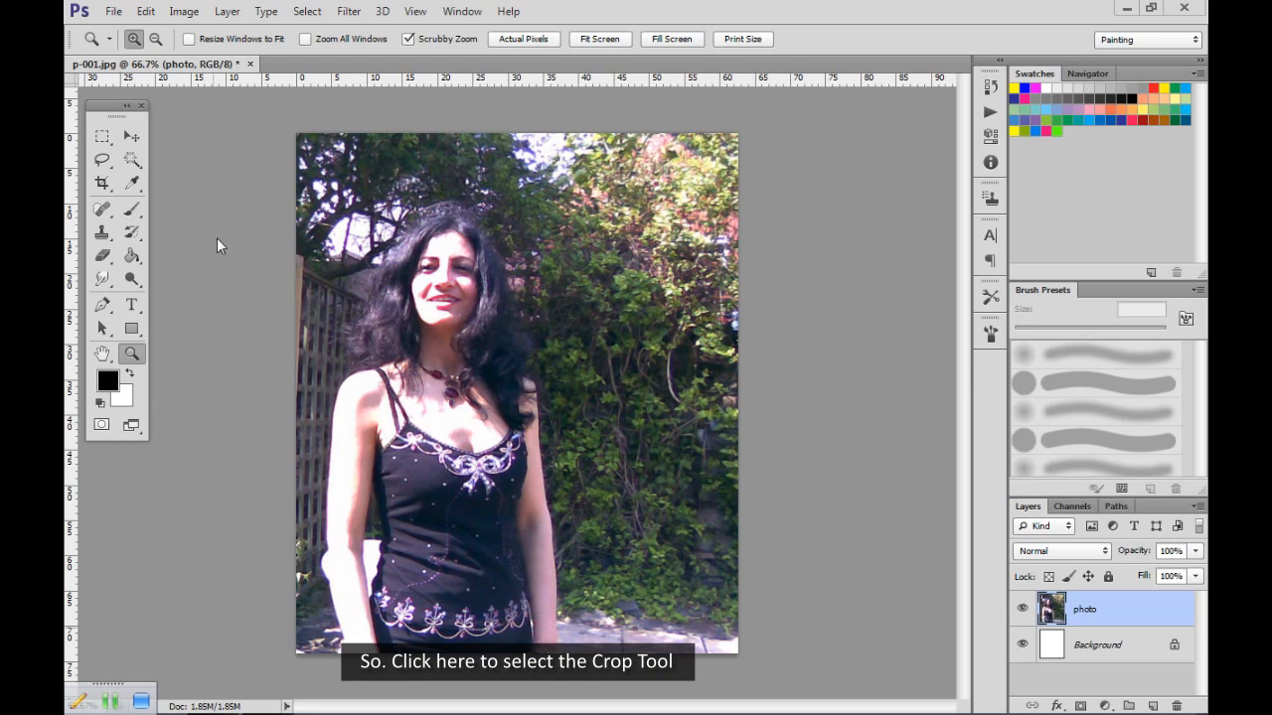
Crop the image to the woman's head and shoulders, about 34 mm wide by 36 mm high.
left_click(102, 184)
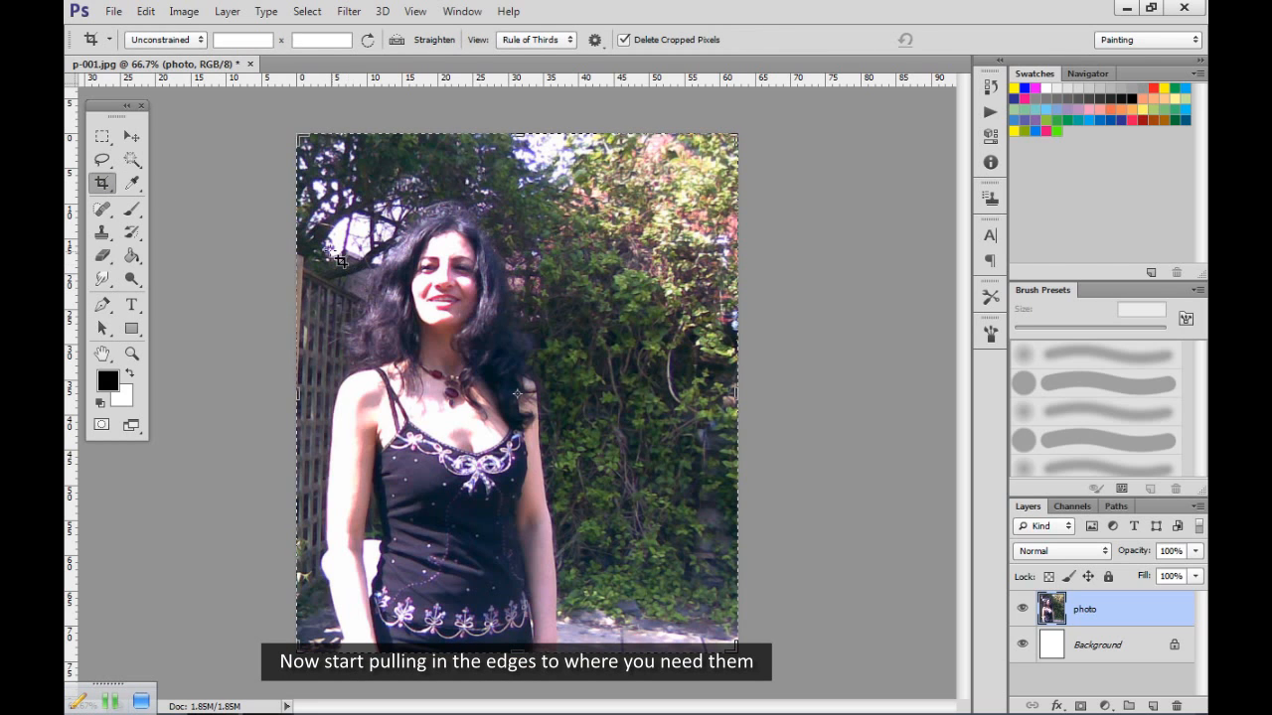
left_click_drag(516, 133, 516, 159)
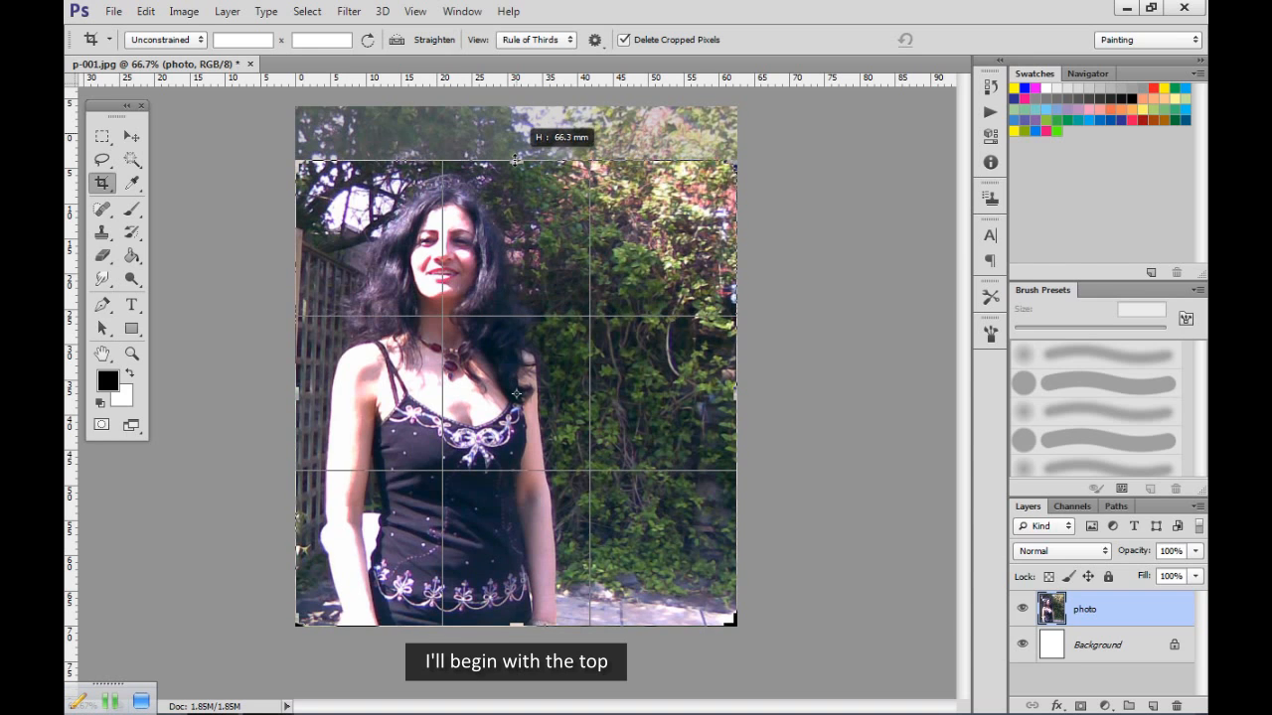
left_click_drag(735, 392, 644, 404)
left_click_drag(387, 394, 406, 394)
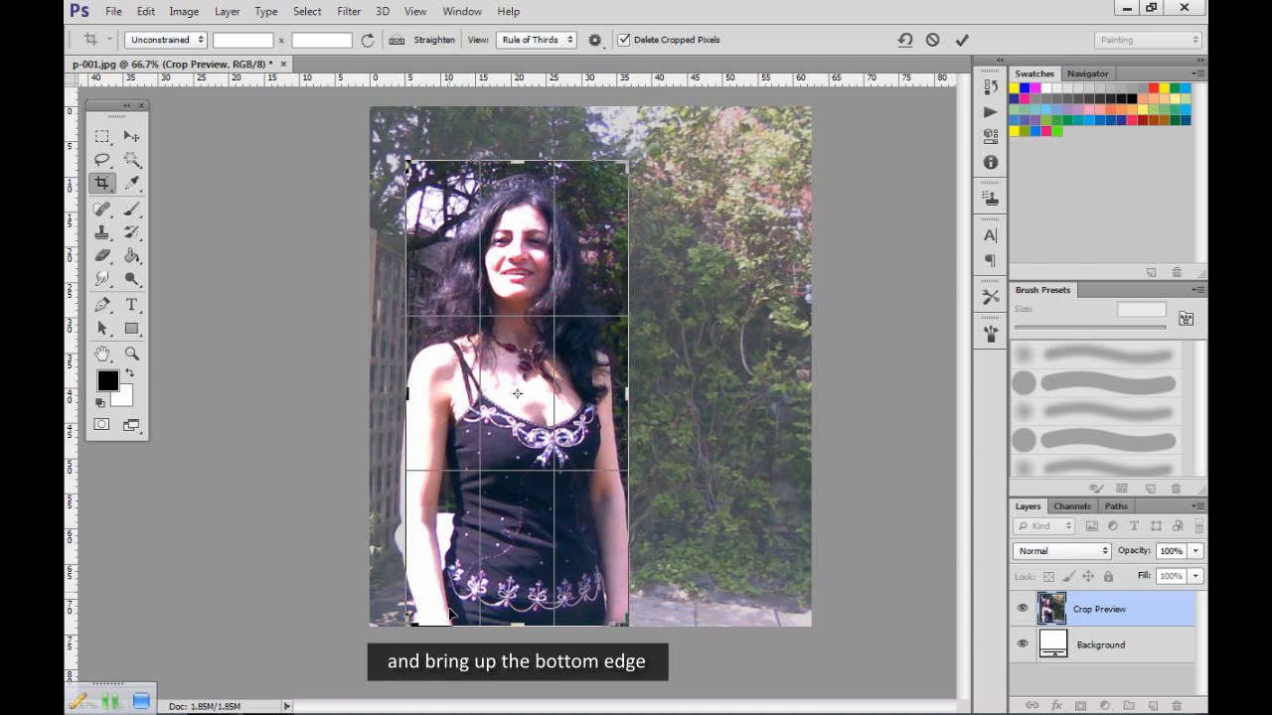
left_click_drag(513, 613, 519, 512)
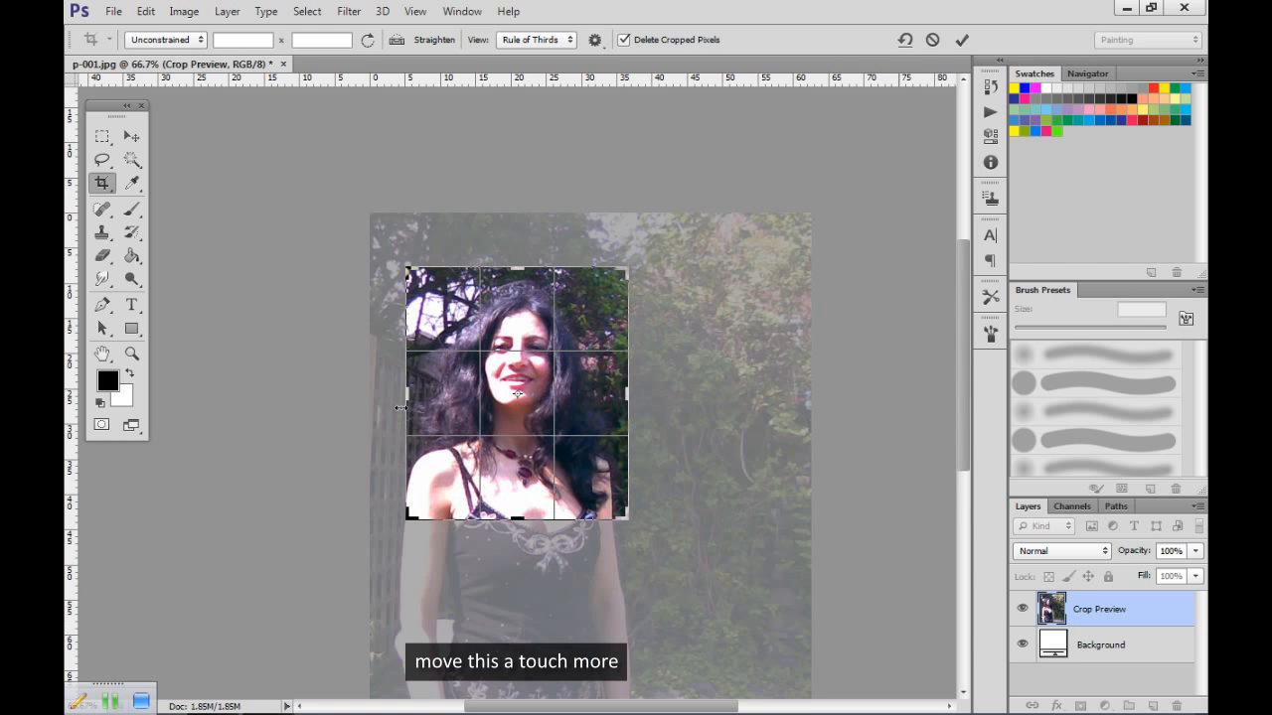
left_click_drag(404, 394, 396, 393)
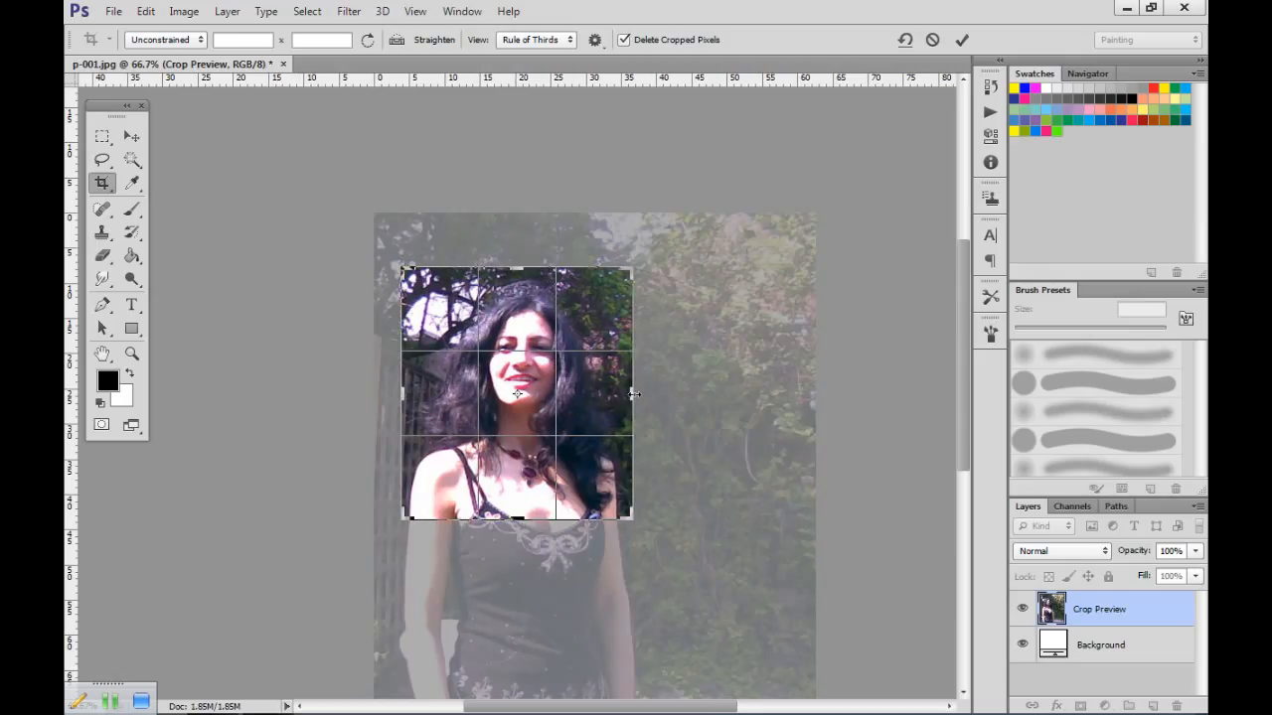
left_click_drag(633, 394, 637, 394)
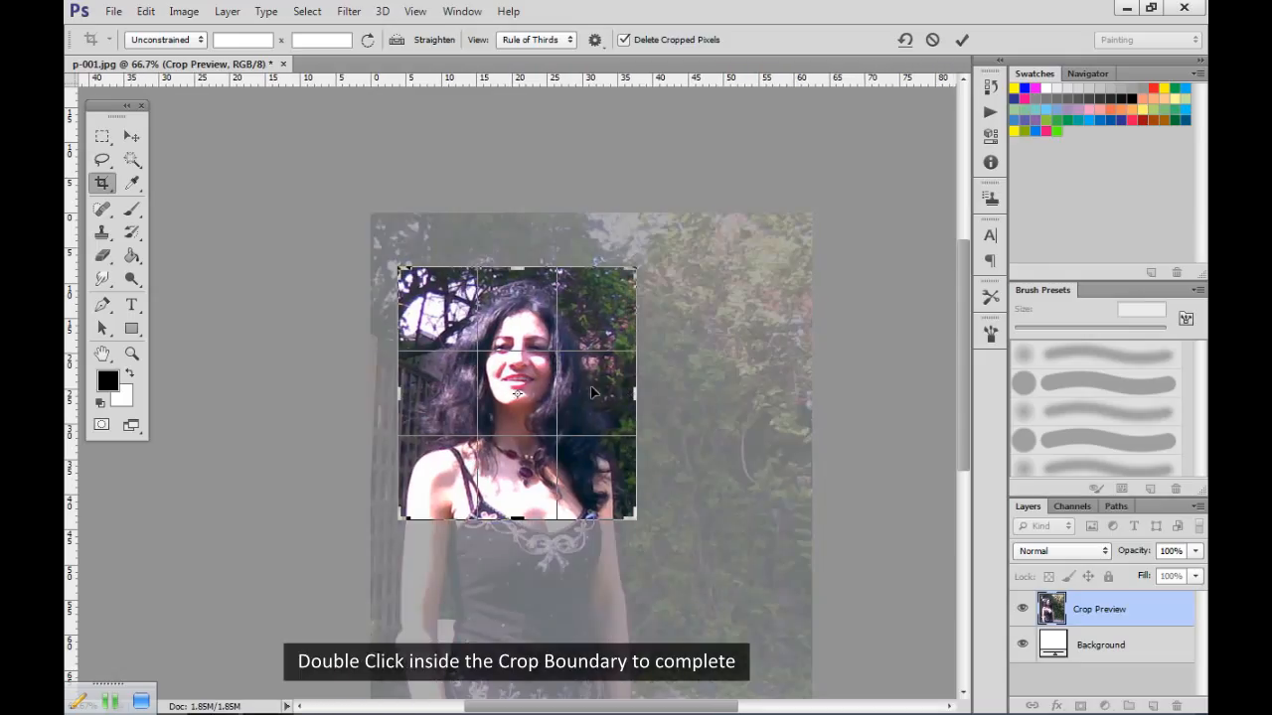
double_click(591, 392)
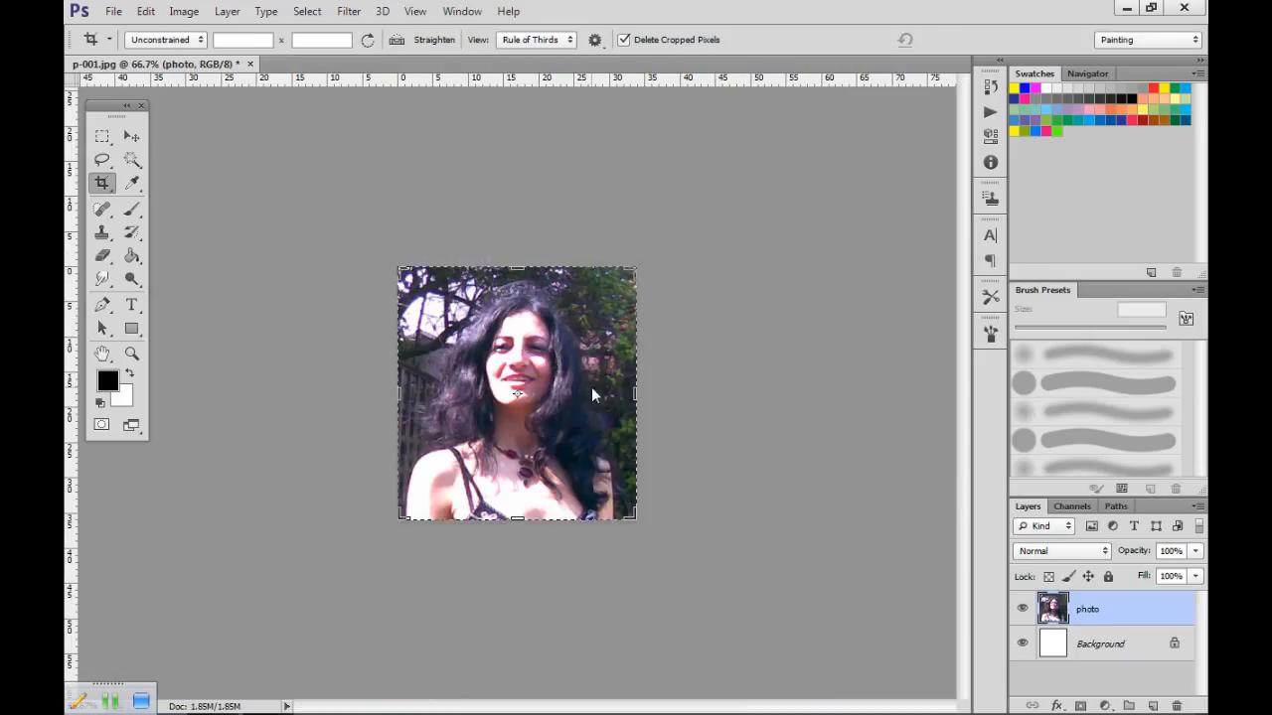
key("v")
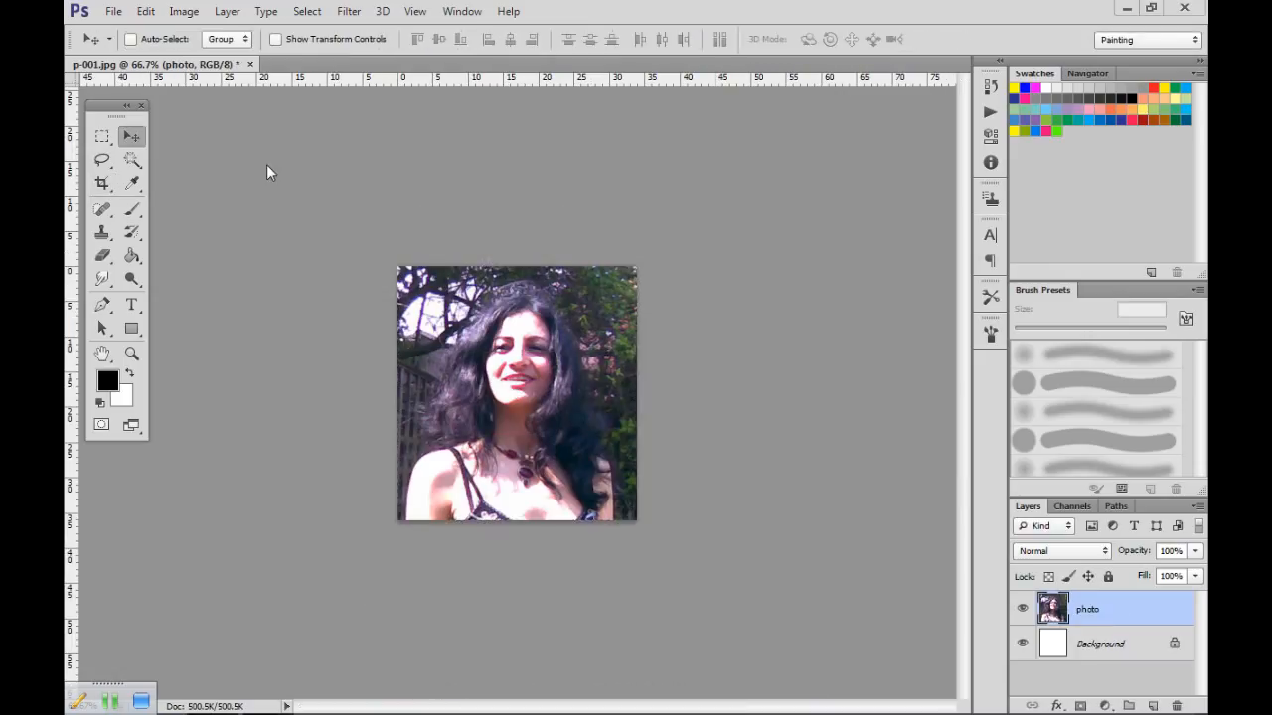
Save a layered Photoshop copy of the document as pop_art.psd in the subject folder.
left_click(113, 12)
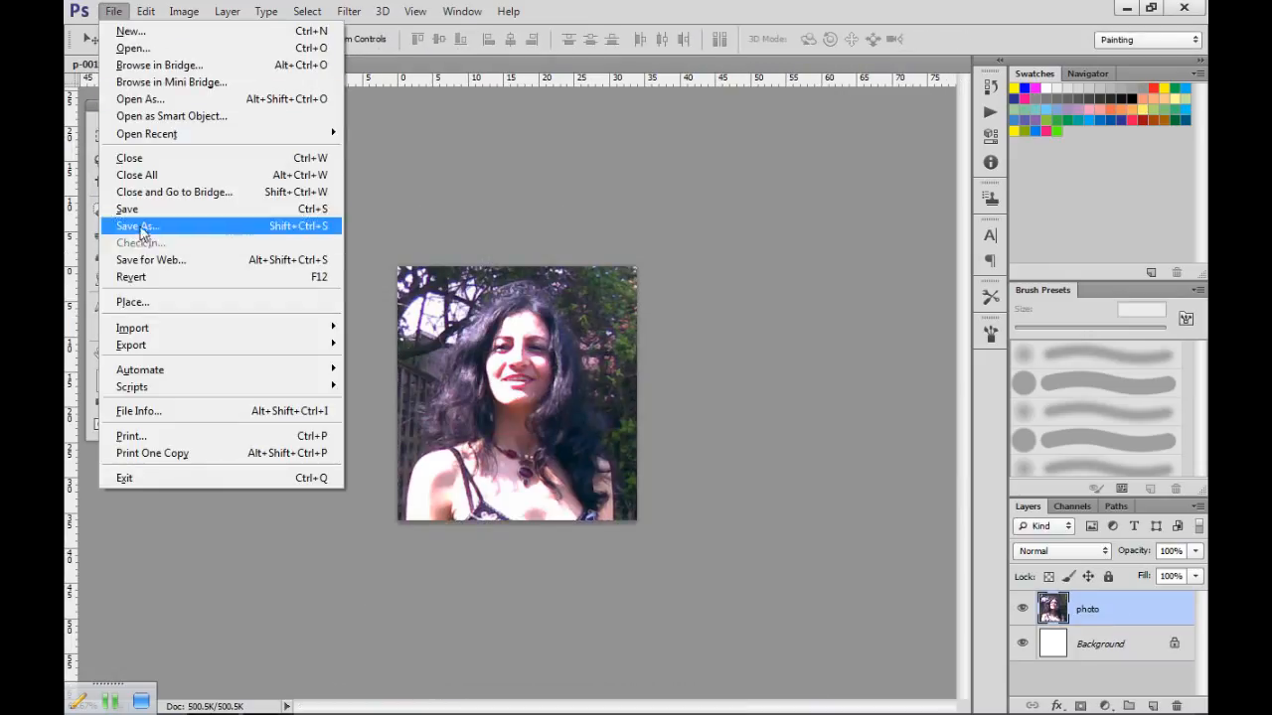
left_click(266, 227)
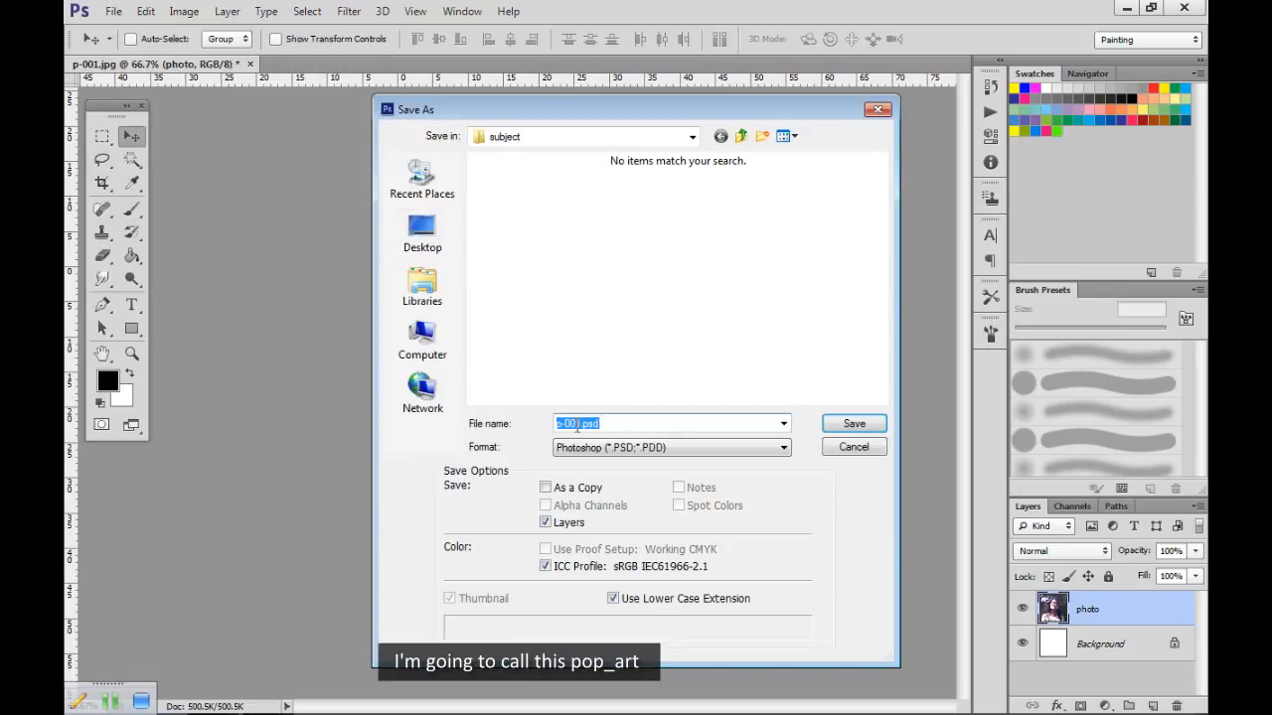
left_click_drag(581, 419, 559, 428)
type("p_art")
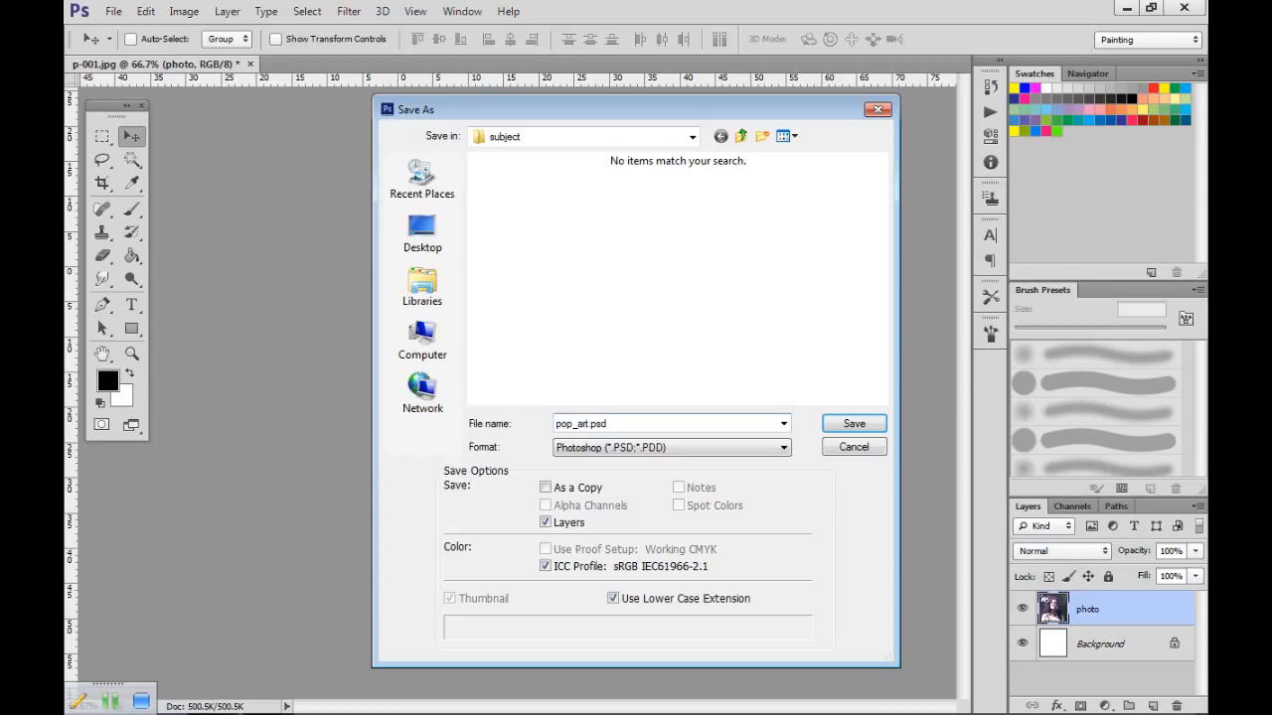
left_click(853, 424)
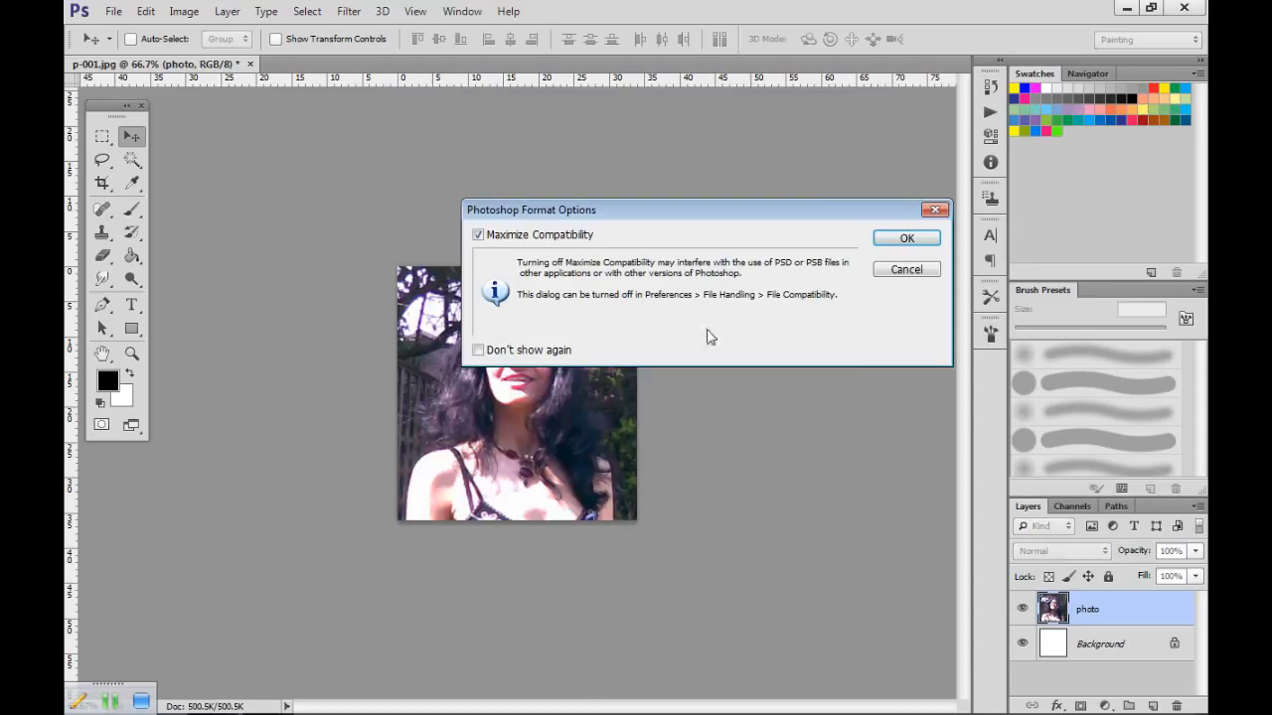
left_click(900, 239)
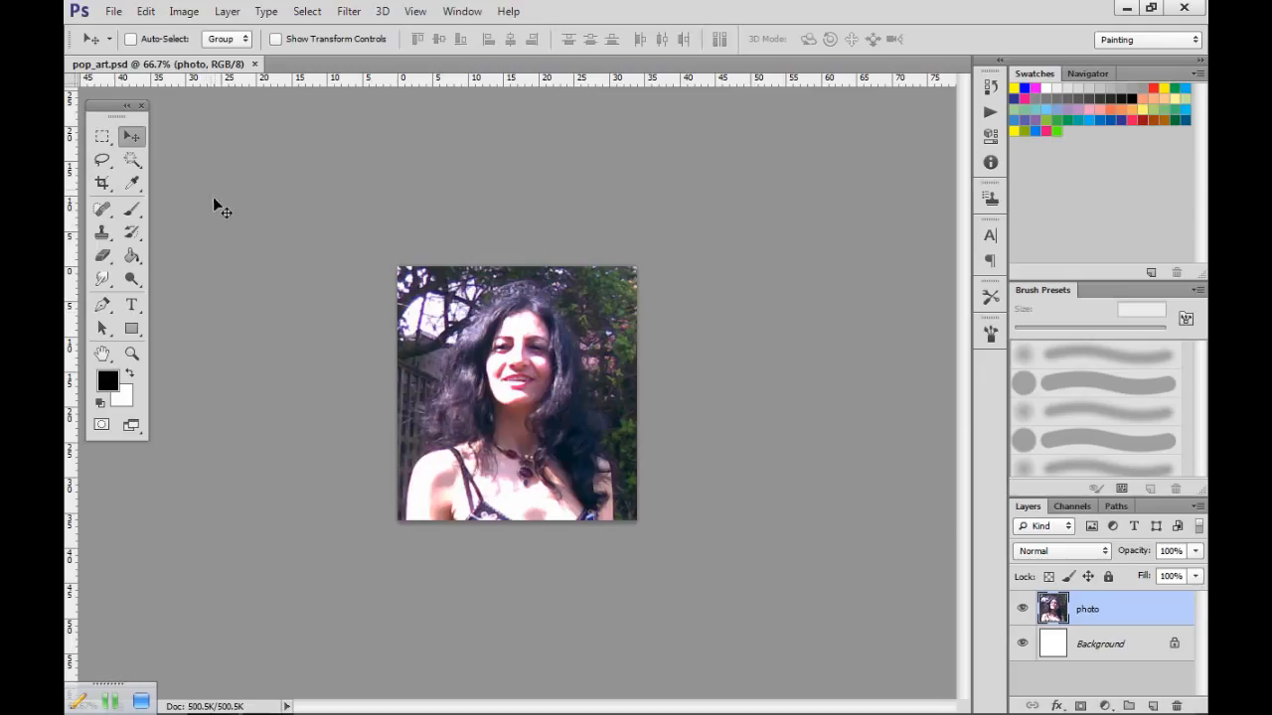
Outline the woman's face, hair and necklace with the Lasso, invert the selection and cut away the surroundings on the photo layer.
left_click(103, 161)
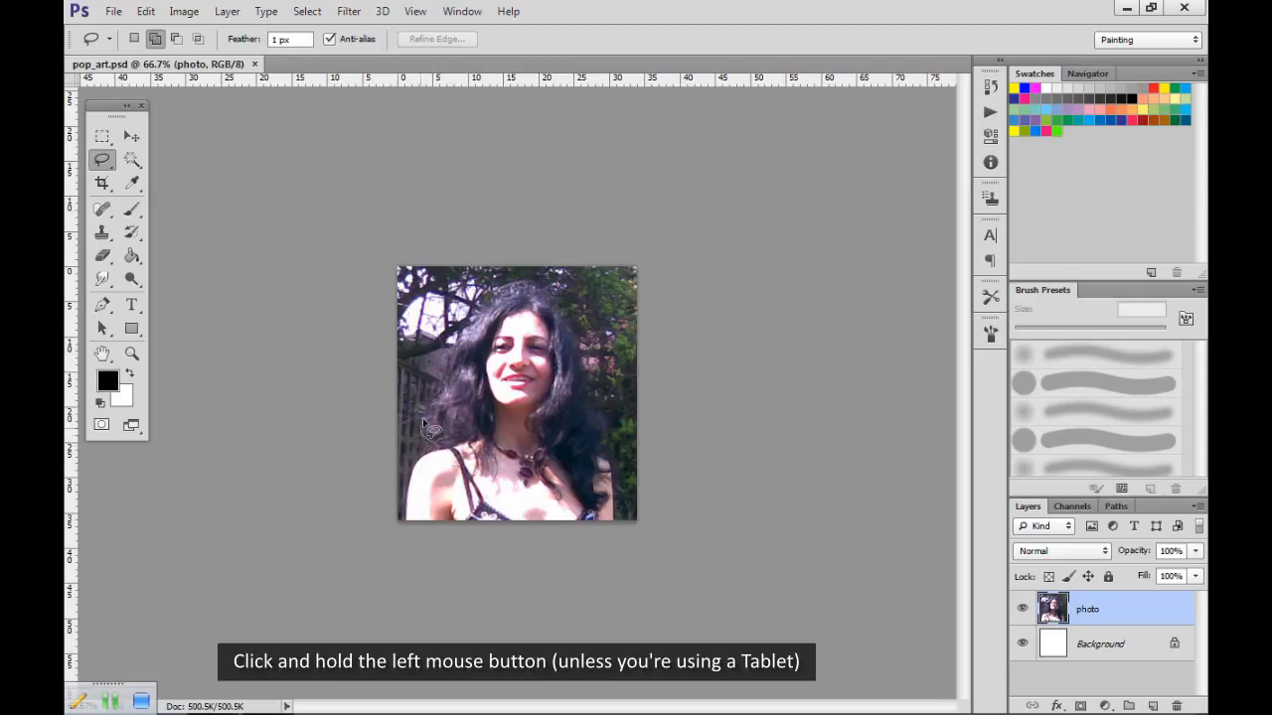
mouse_move(435, 409)
left_mouse_down()
mouse_move(449, 360)
mouse_move(498, 300)
mouse_move(550, 302)
mouse_move(574, 328)
mouse_move(605, 511)
mouse_move(588, 509)
mouse_move(565, 473)
mouse_move(540, 483)
mouse_move(500, 455)
mouse_move(460, 447)
left_mouse_up()
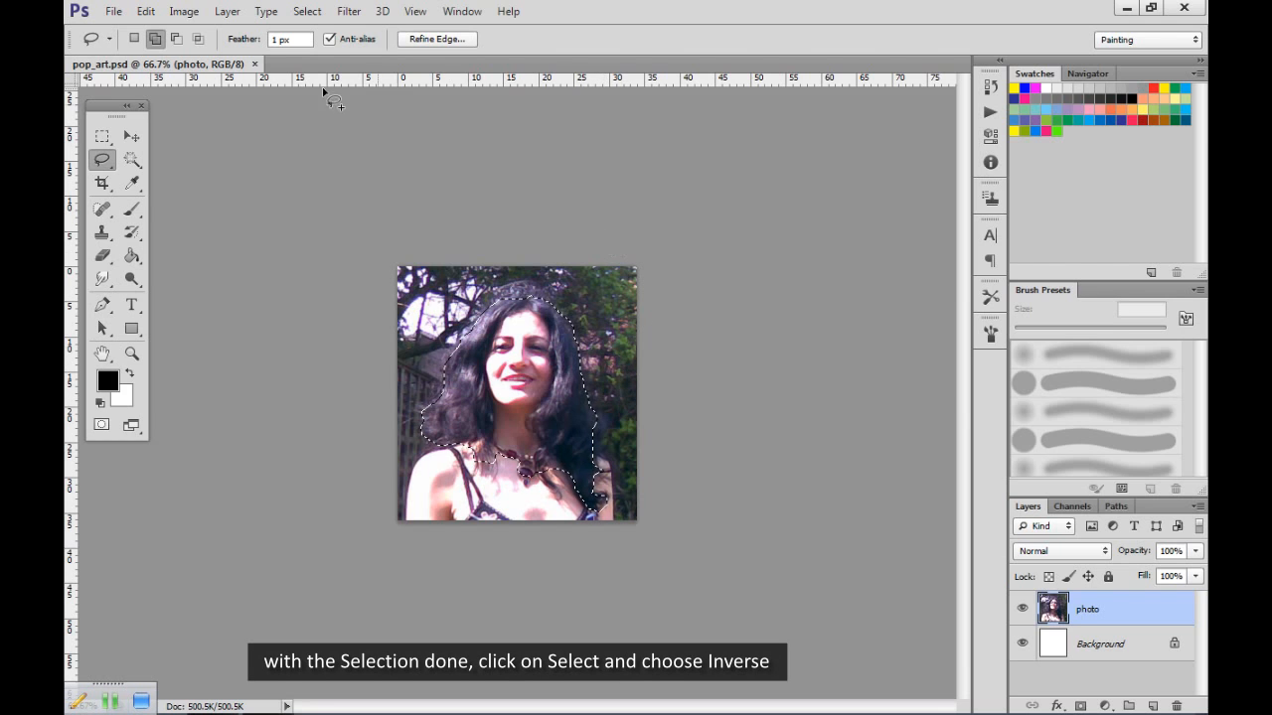
left_click(308, 12)
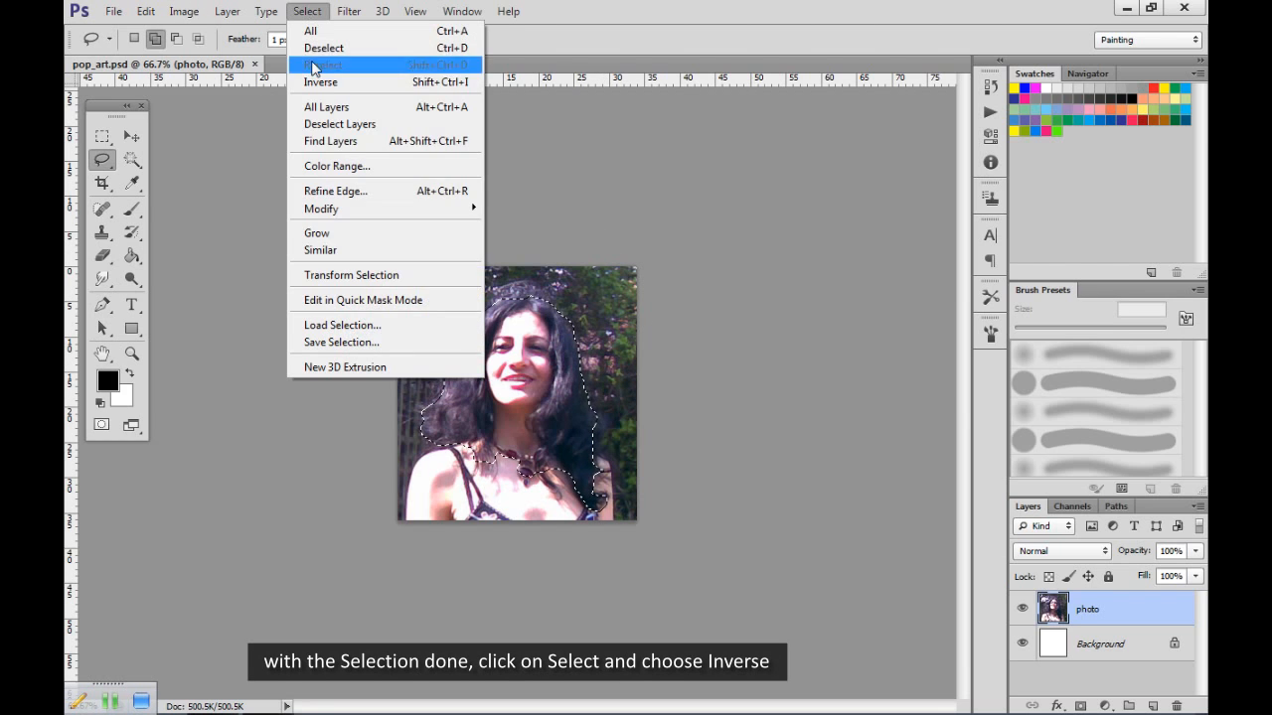
left_click(338, 82)
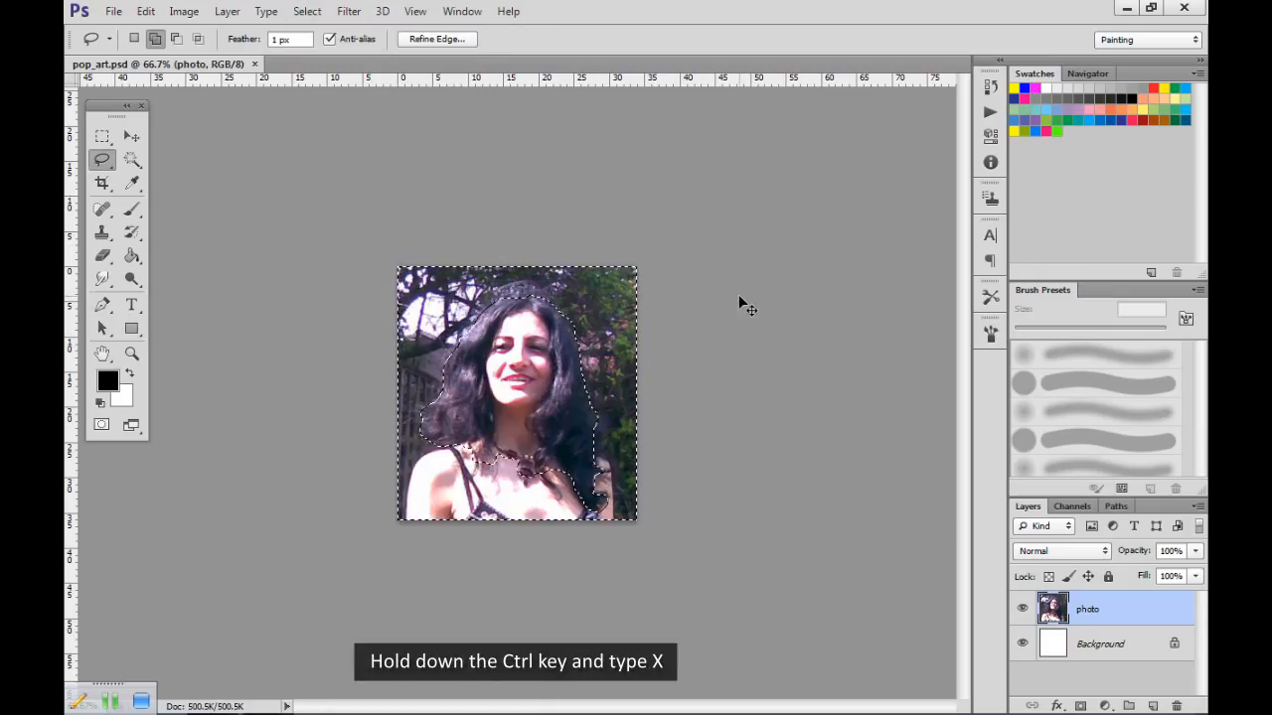
key("ctrl+x")
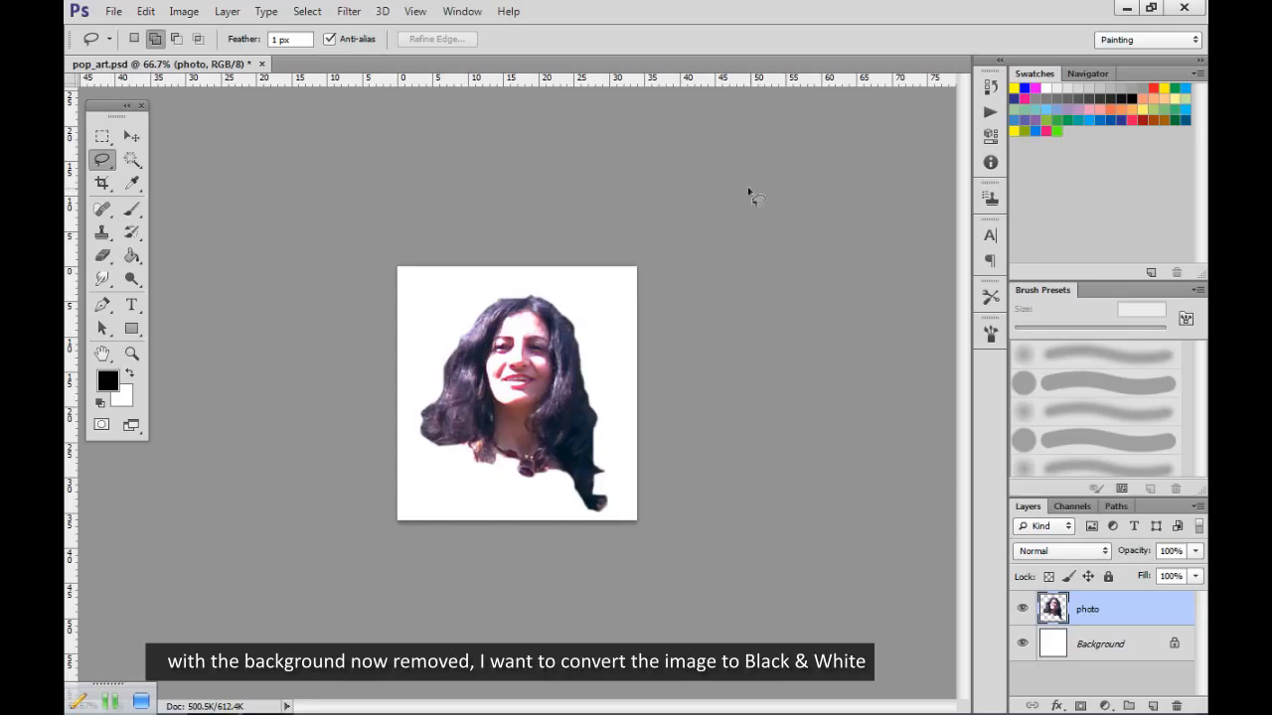
Desaturate the cut-out portrait on the photo layer.
left_click(186, 16)
mouse_move(212, 60)
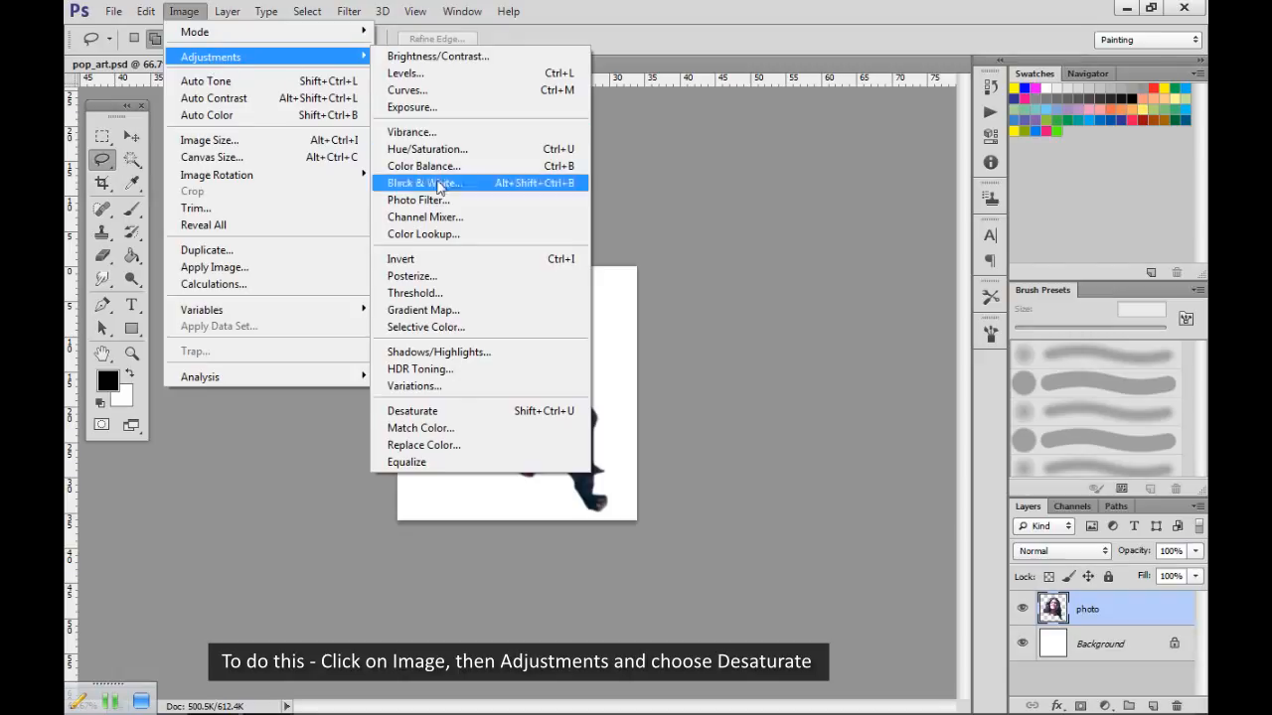
left_click(411, 411)
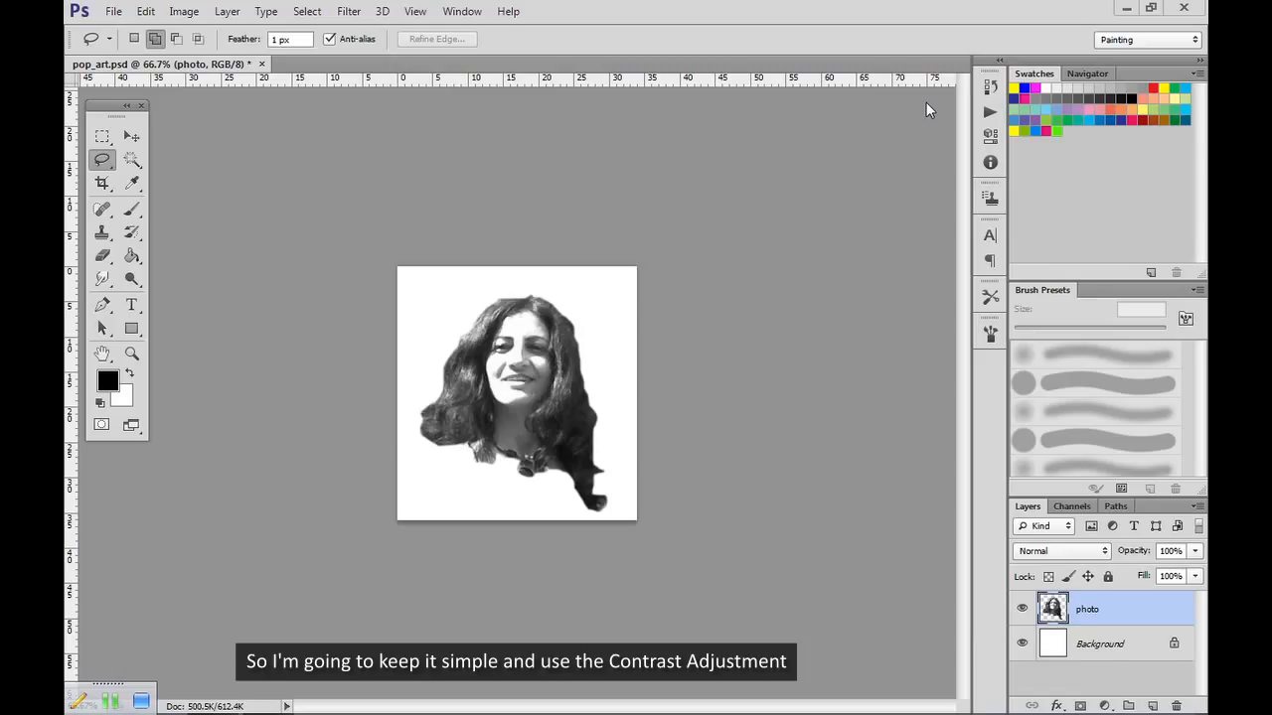
Apply a Brightness/Contrast adjustment to the photo layer with the contrast set to 100.
left_click(183, 12)
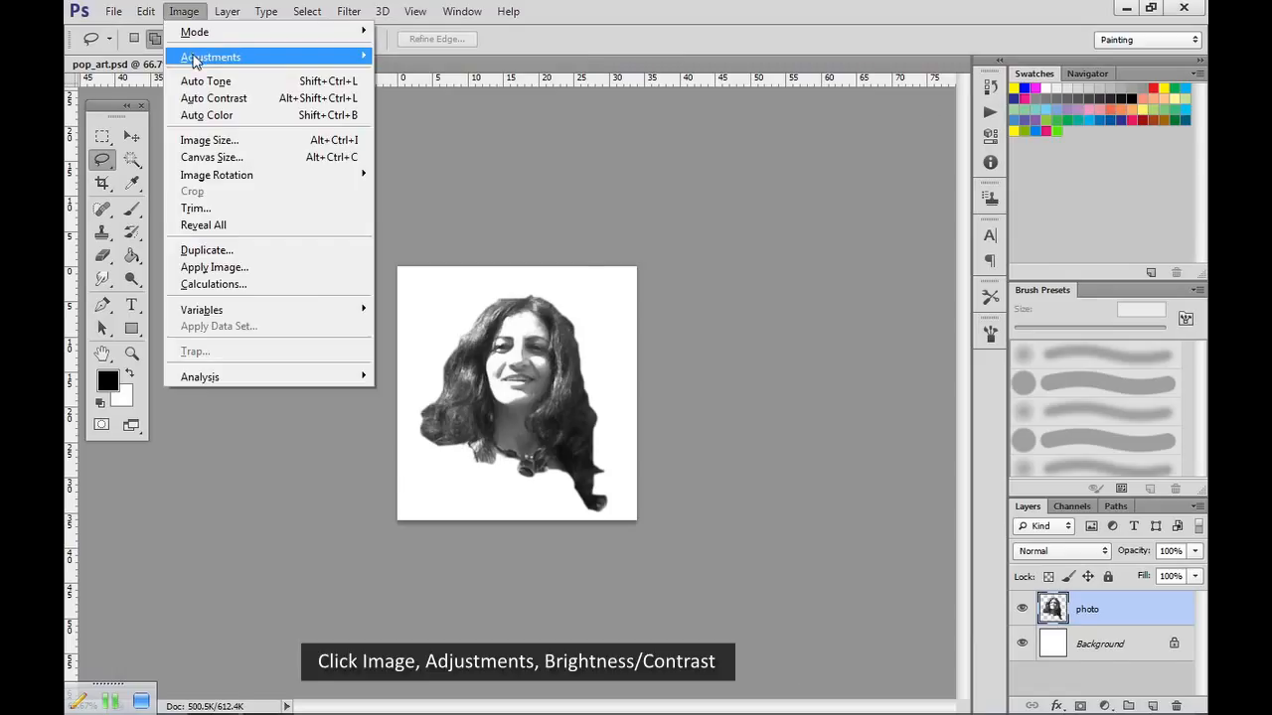
left_click(429, 58)
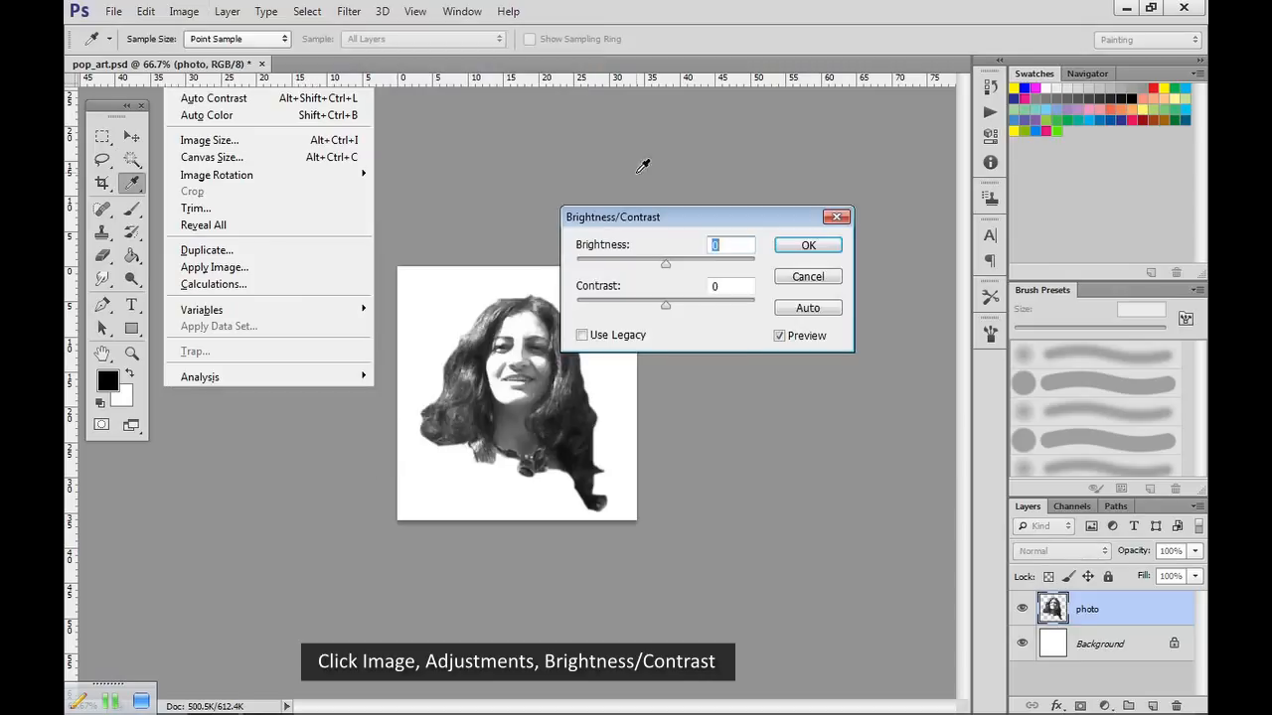
left_click_drag(665, 305, 766, 316)
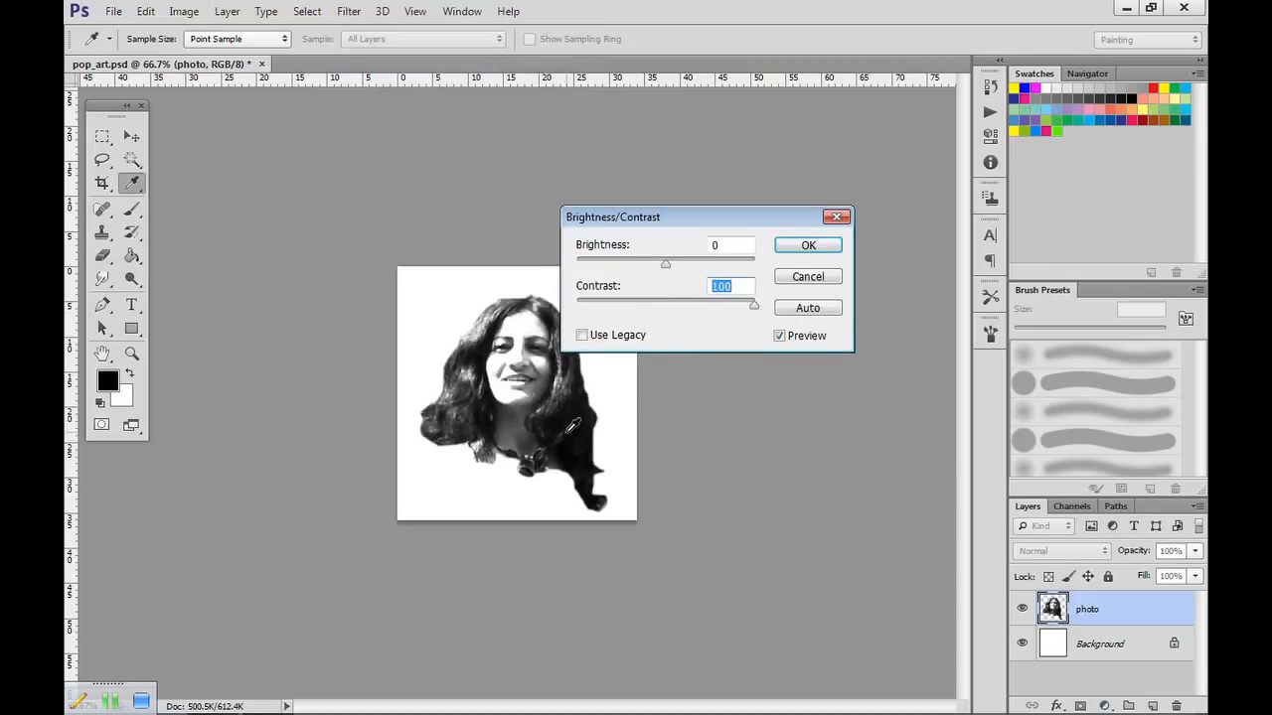
key("l")
left_click(809, 247)
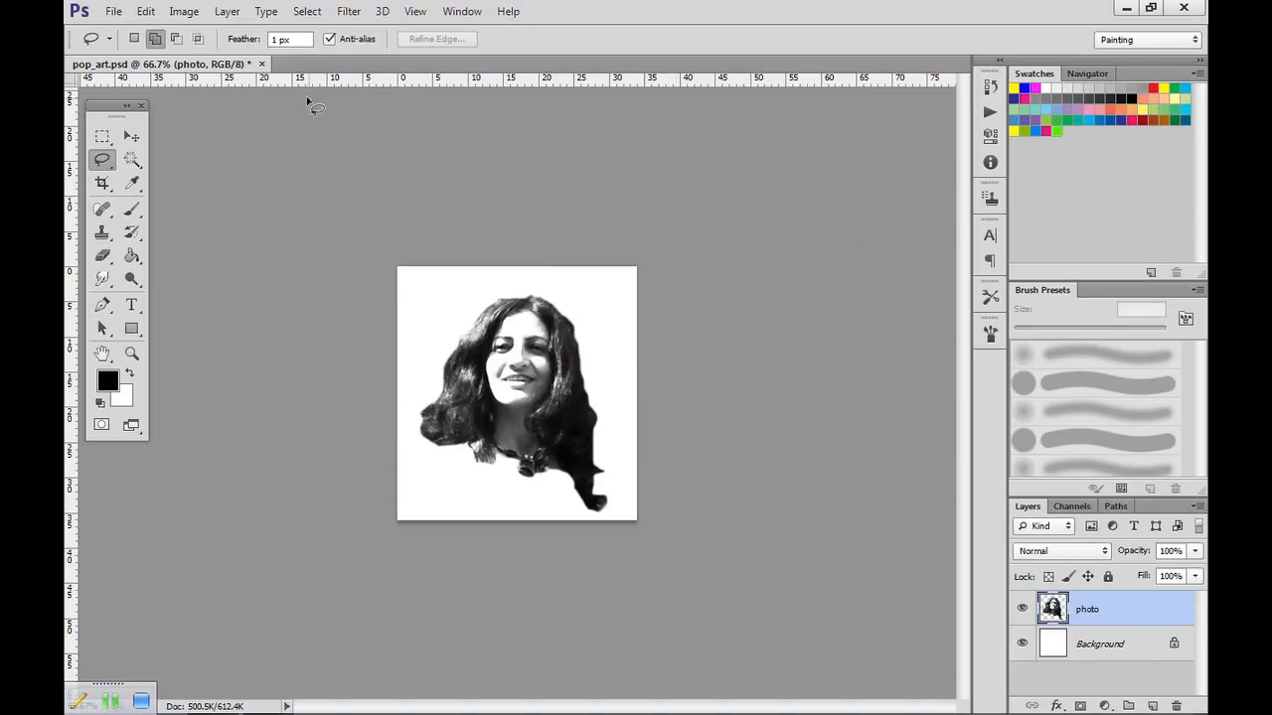
Repeat the Brightness/Contrast adjustment on the portrait a second time, again with contrast at 100.
left_click(184, 11)
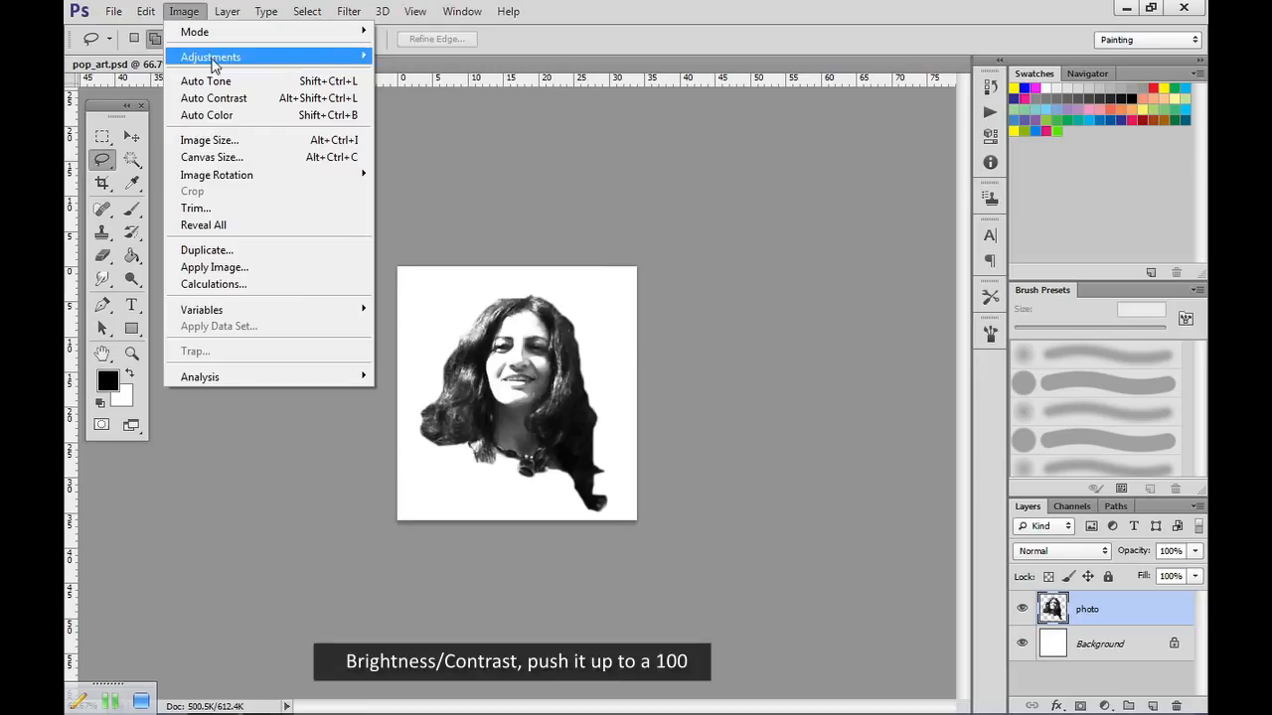
mouse_move(257, 62)
left_click(396, 57)
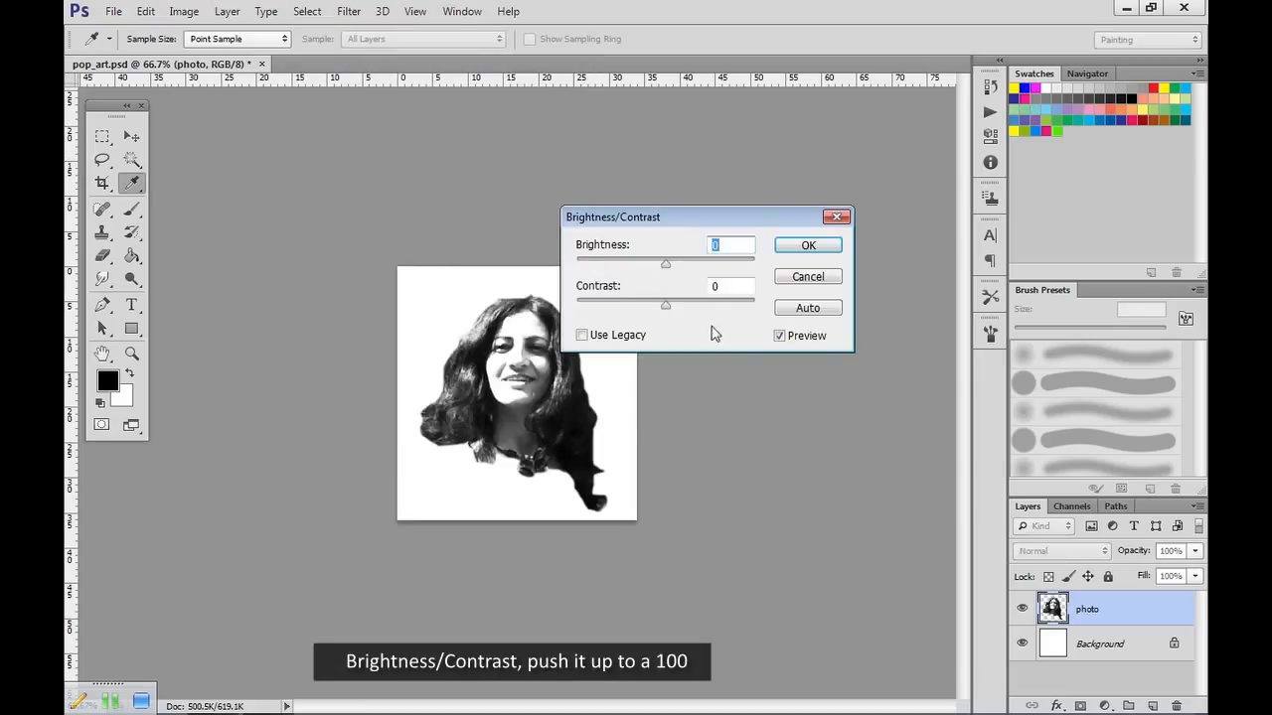
left_click_drag(666, 310, 766, 314)
left_click(801, 248)
key("l")
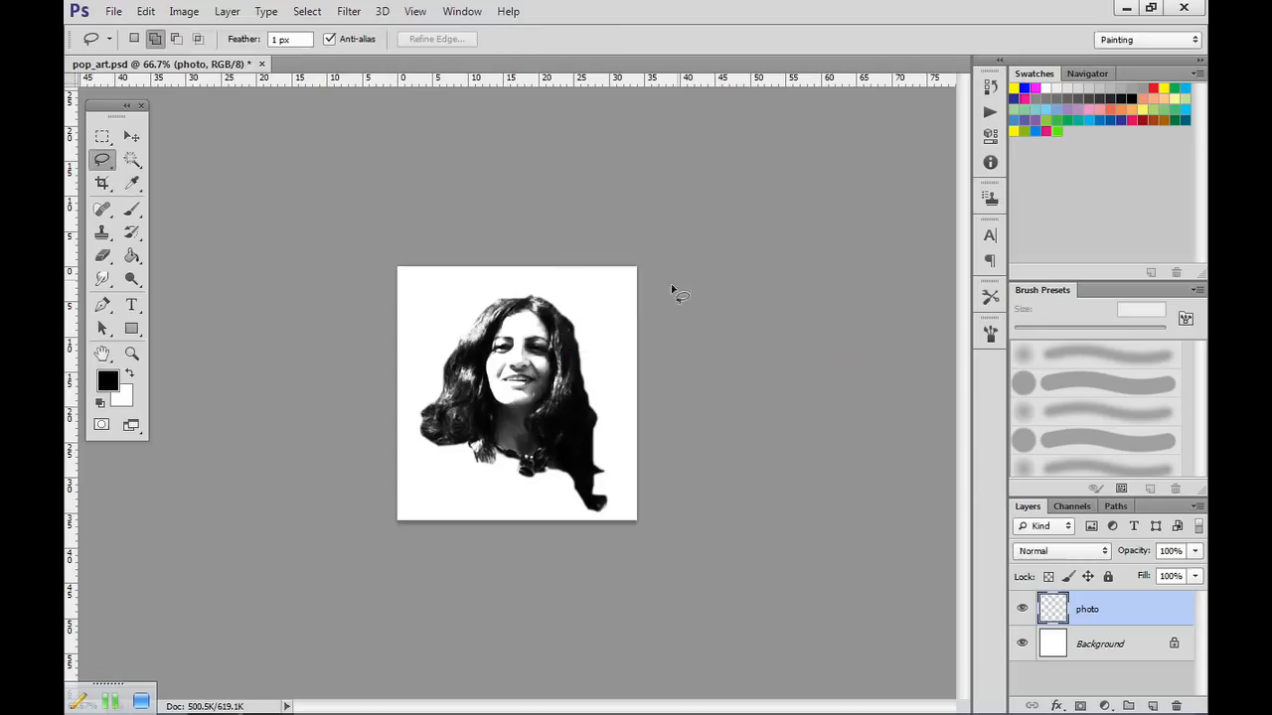
Strengthen the portrait with a third Brightness/Contrast adjustment at contrast 100.
left_click(183, 11)
mouse_move(213, 58)
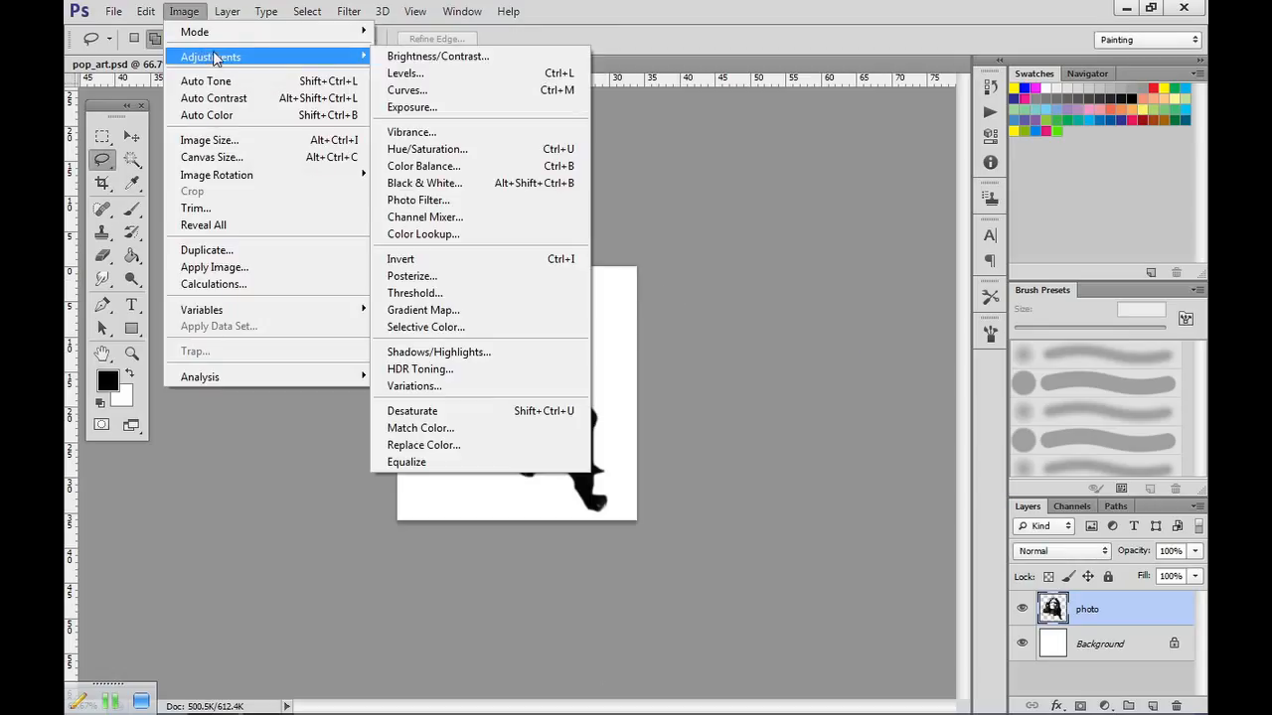
left_click(423, 56)
left_click(669, 308)
left_click_drag(673, 314, 768, 311)
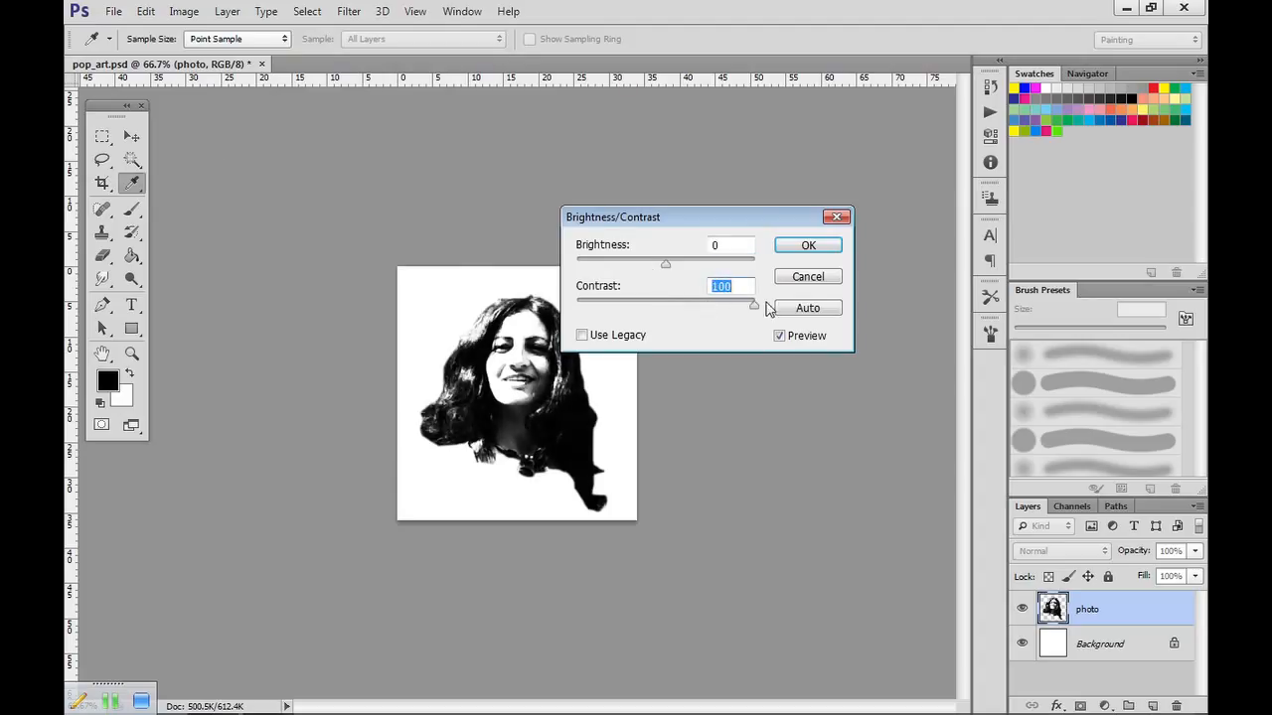
left_click(809, 247)
key("l")
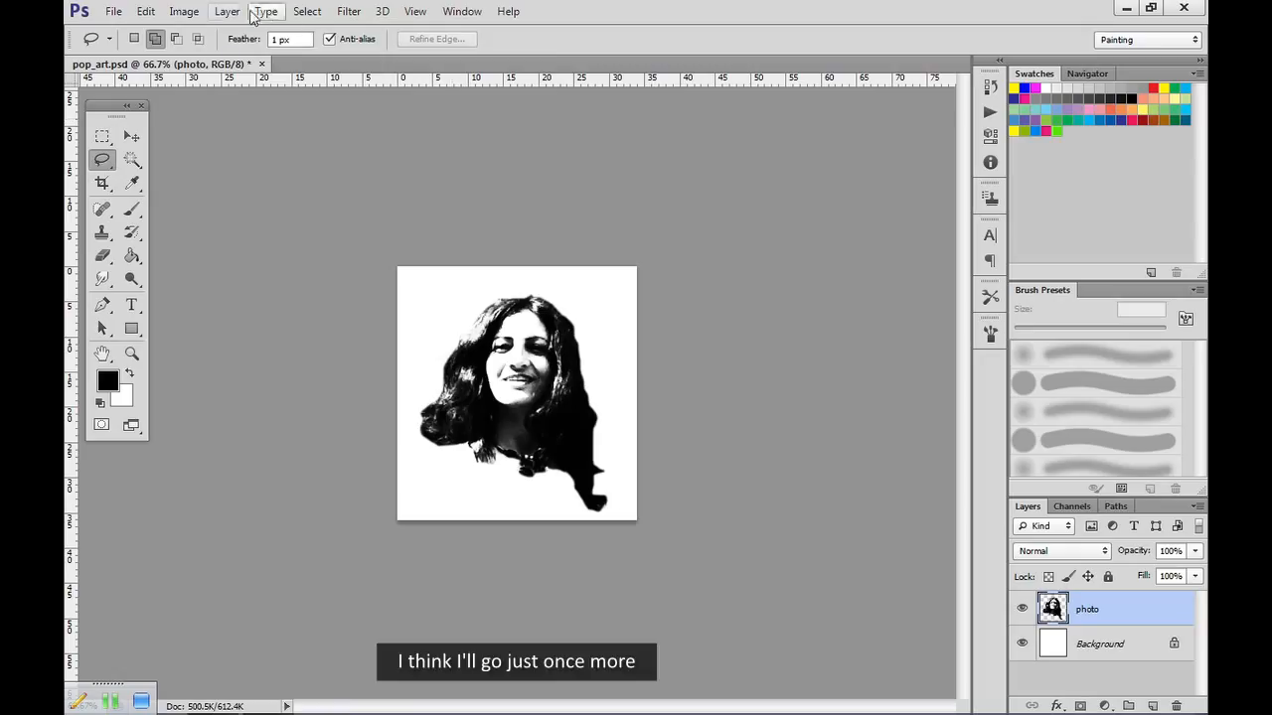
Apply a fourth Brightness/Contrast adjustment to the photo layer with the contrast at 100.
left_click(183, 11)
mouse_move(218, 56)
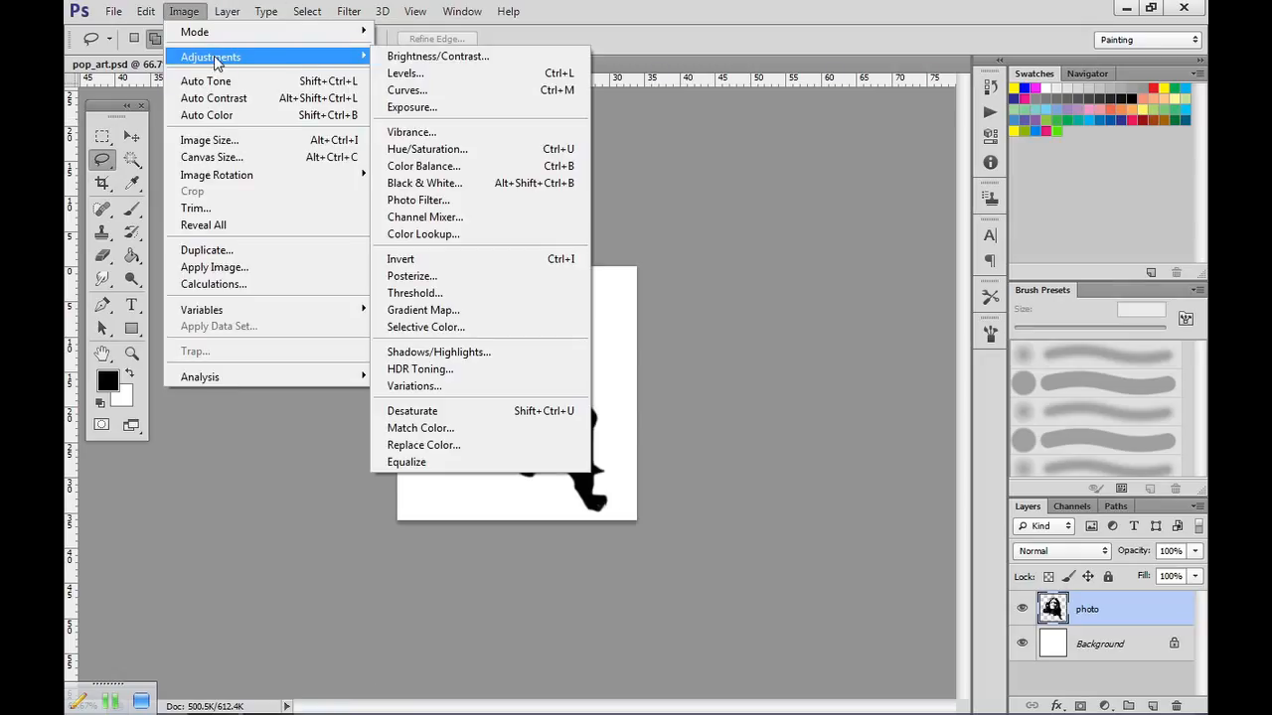
left_click(417, 53)
left_click_drag(666, 306, 755, 306)
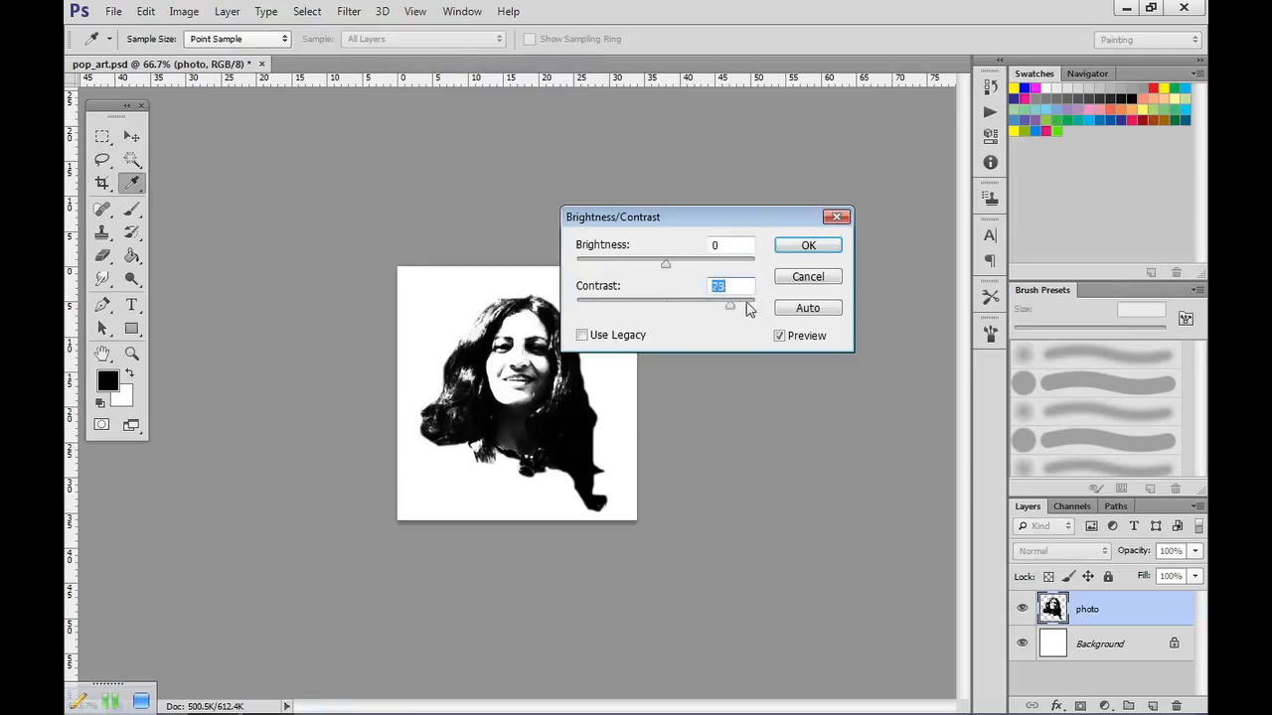
left_click(809, 248)
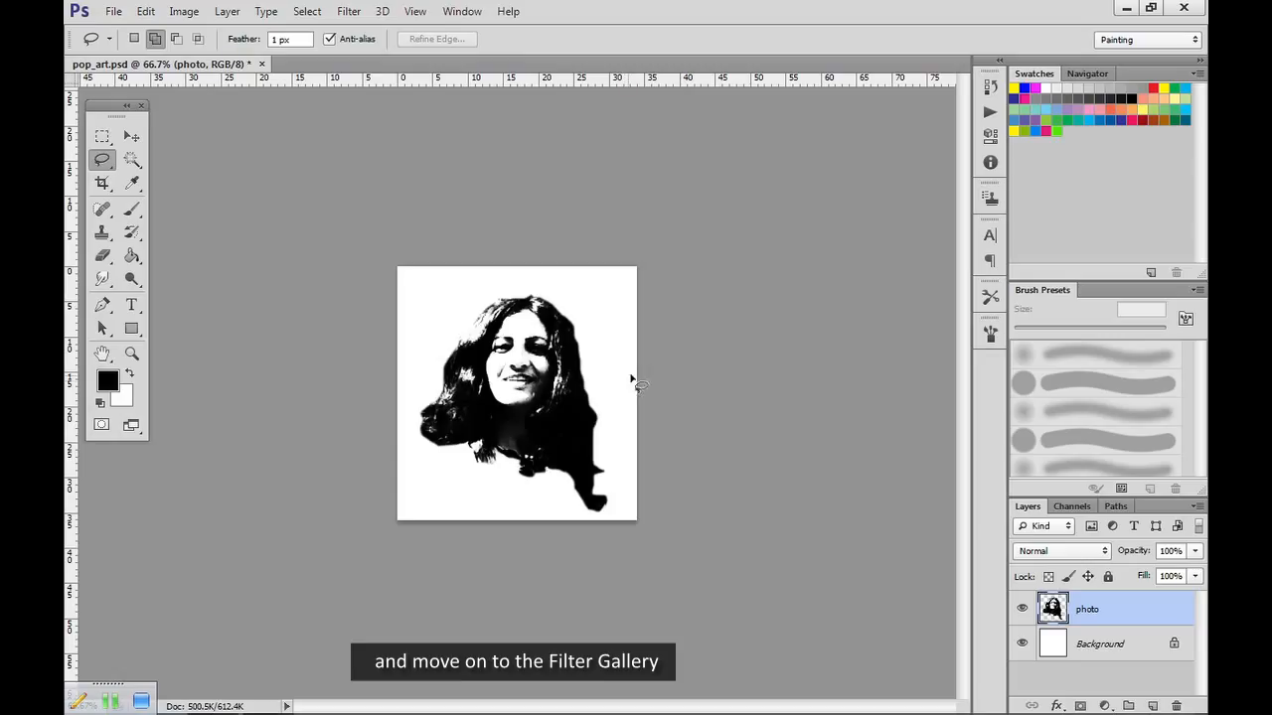
Apply the Cutout filter to the photo layer with Number of Levels 3, Edge Simplicity 3 and Edge Fidelity 1.
left_click(353, 14)
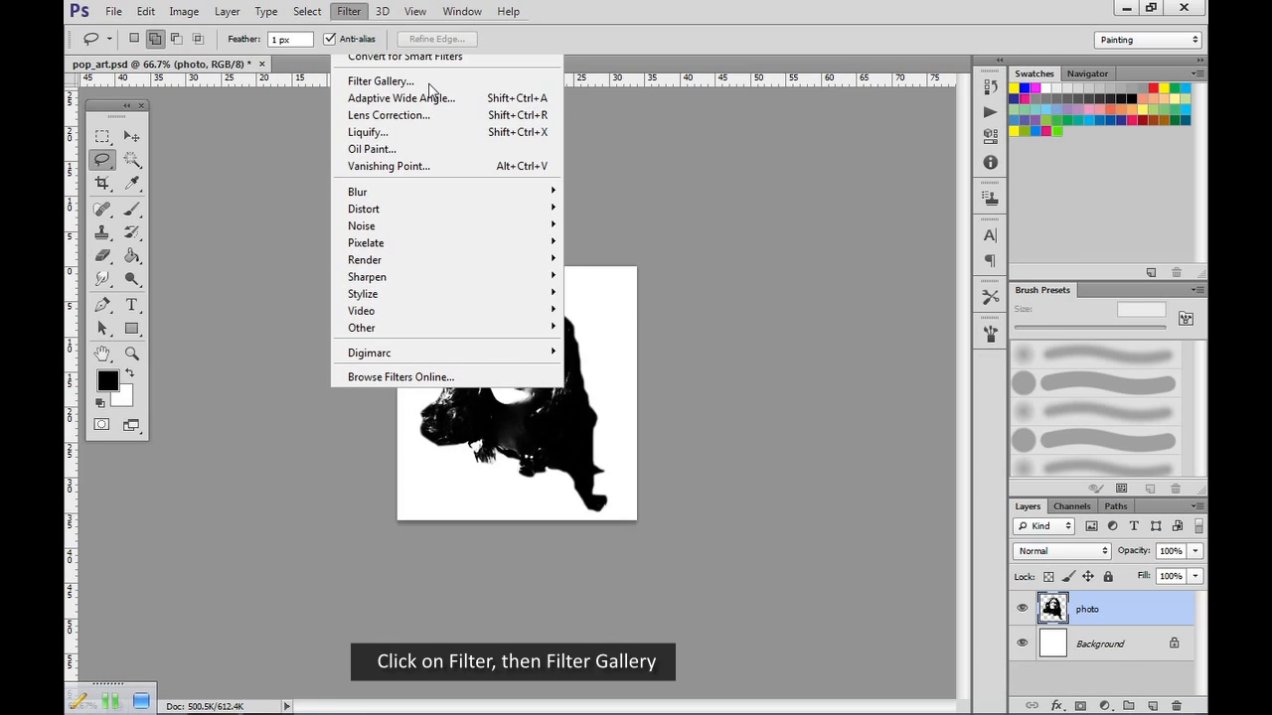
left_click(396, 84)
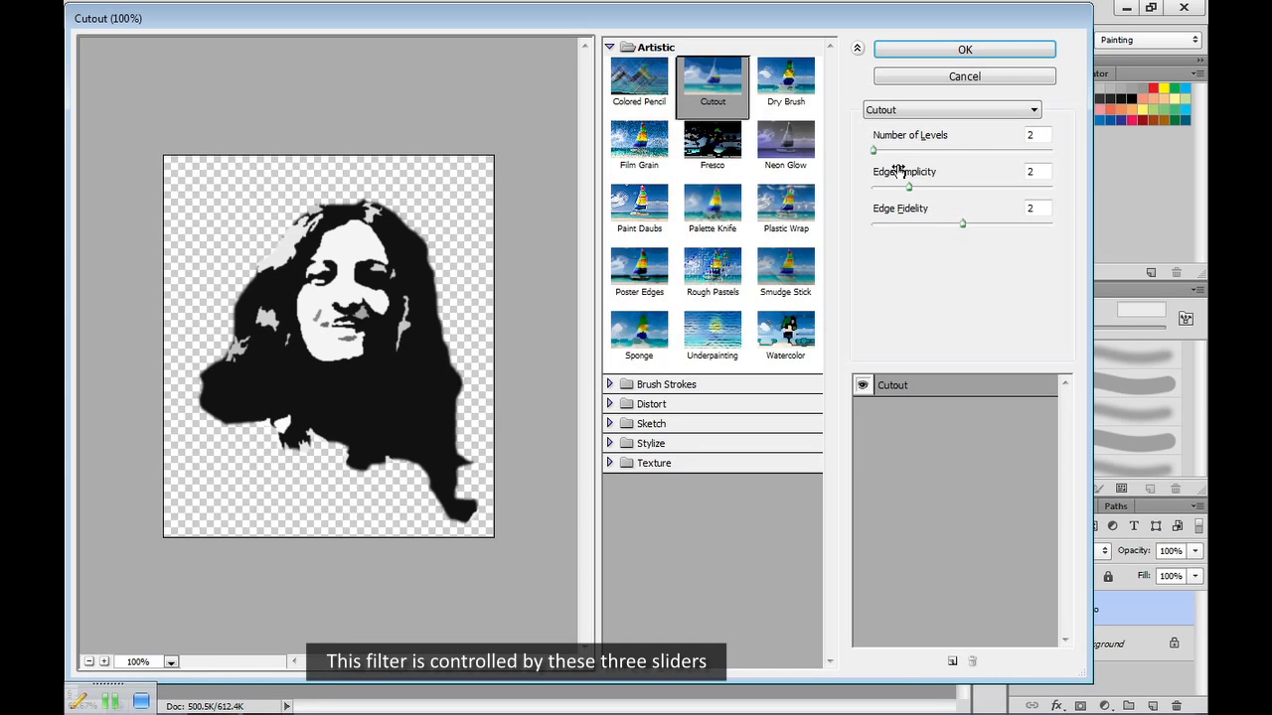
left_click_drag(873, 151, 902, 152)
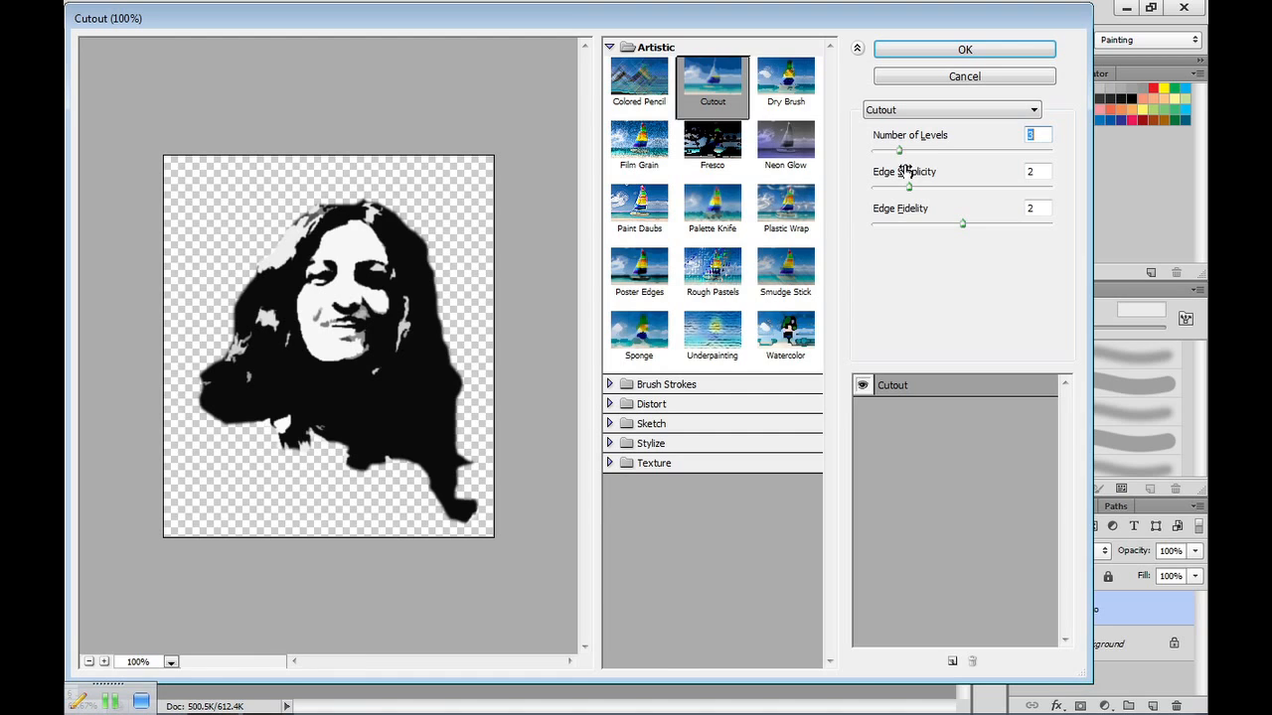
left_click(911, 186)
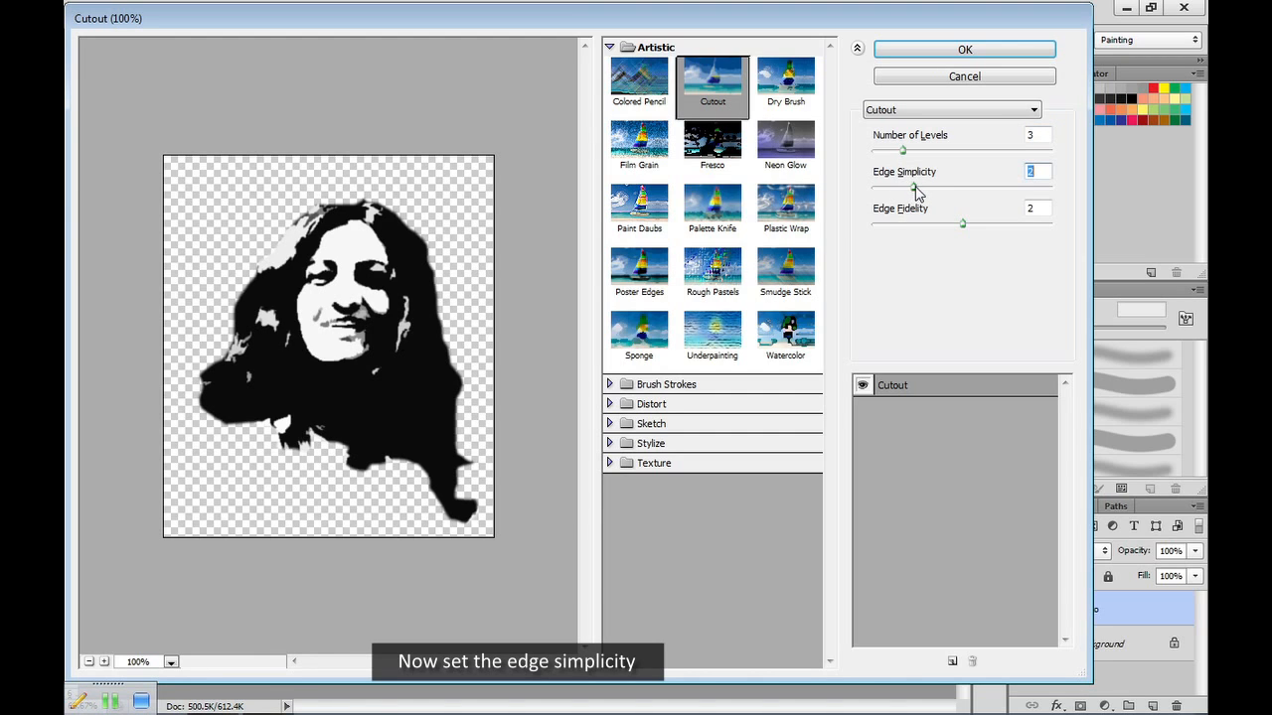
mouse_move(915, 188)
left_mouse_down()
mouse_move(1077, 193)
mouse_move(913, 196)
mouse_move(930, 194)
left_mouse_up()
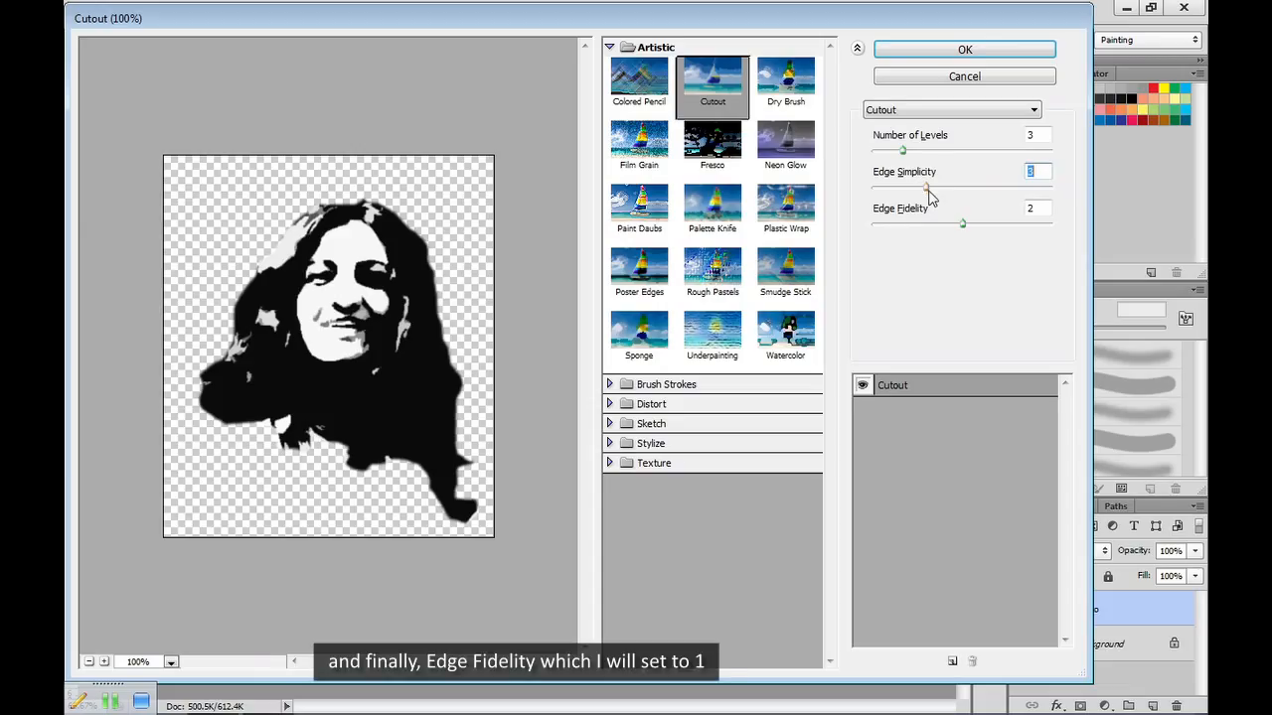
left_click(962, 225)
left_click_drag(956, 231, 902, 227)
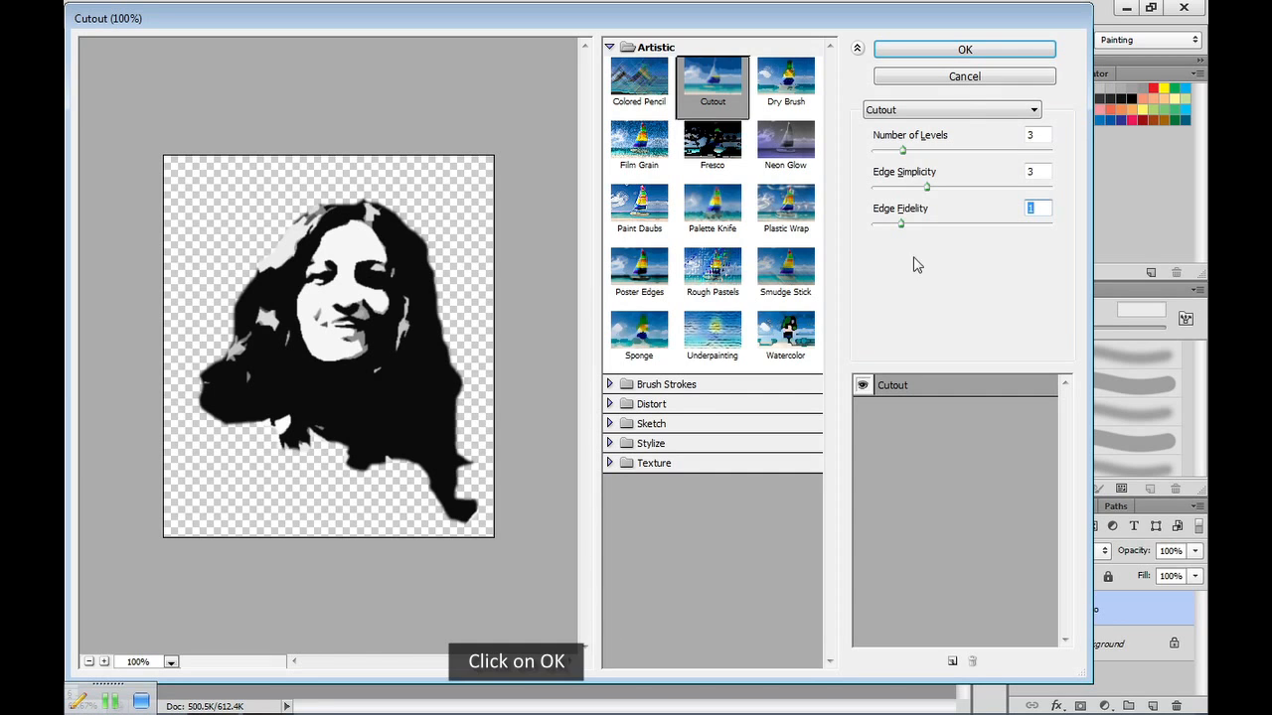
left_click(963, 50)
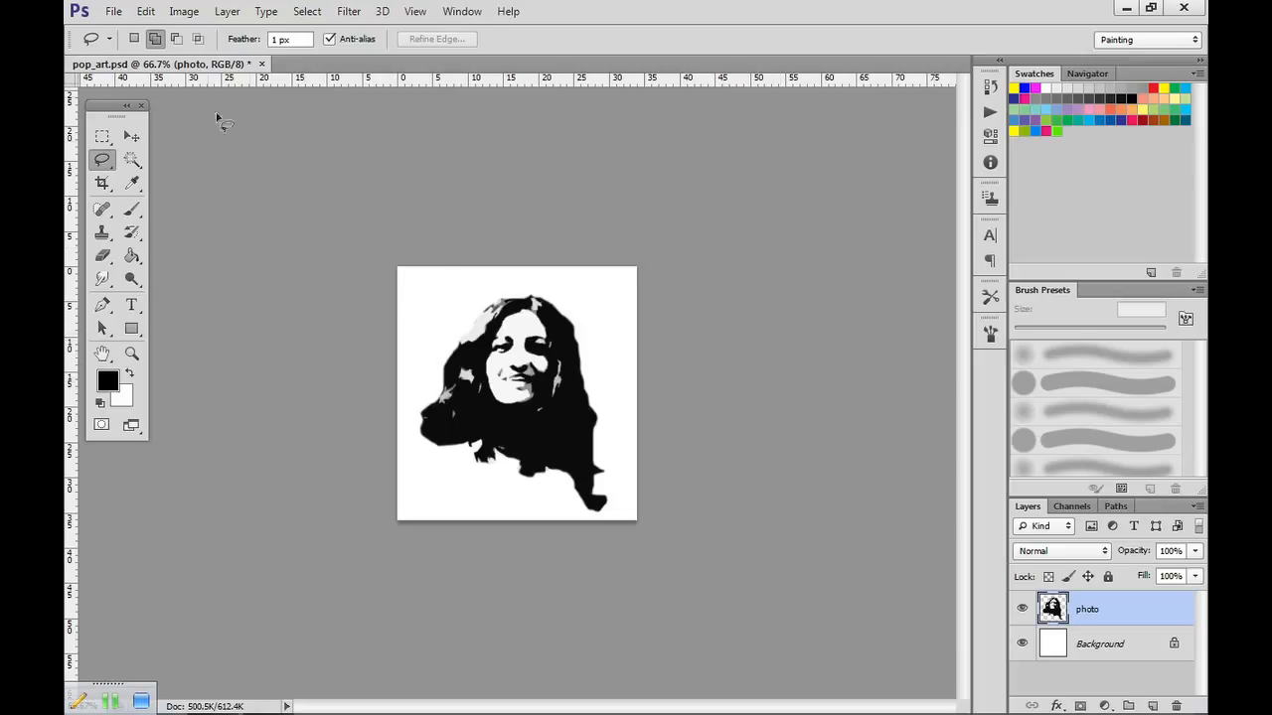
Increase the contrast of the cutout-filtered portrait with another Brightness/Contrast adjustment.
left_click(183, 12)
mouse_move(266, 56)
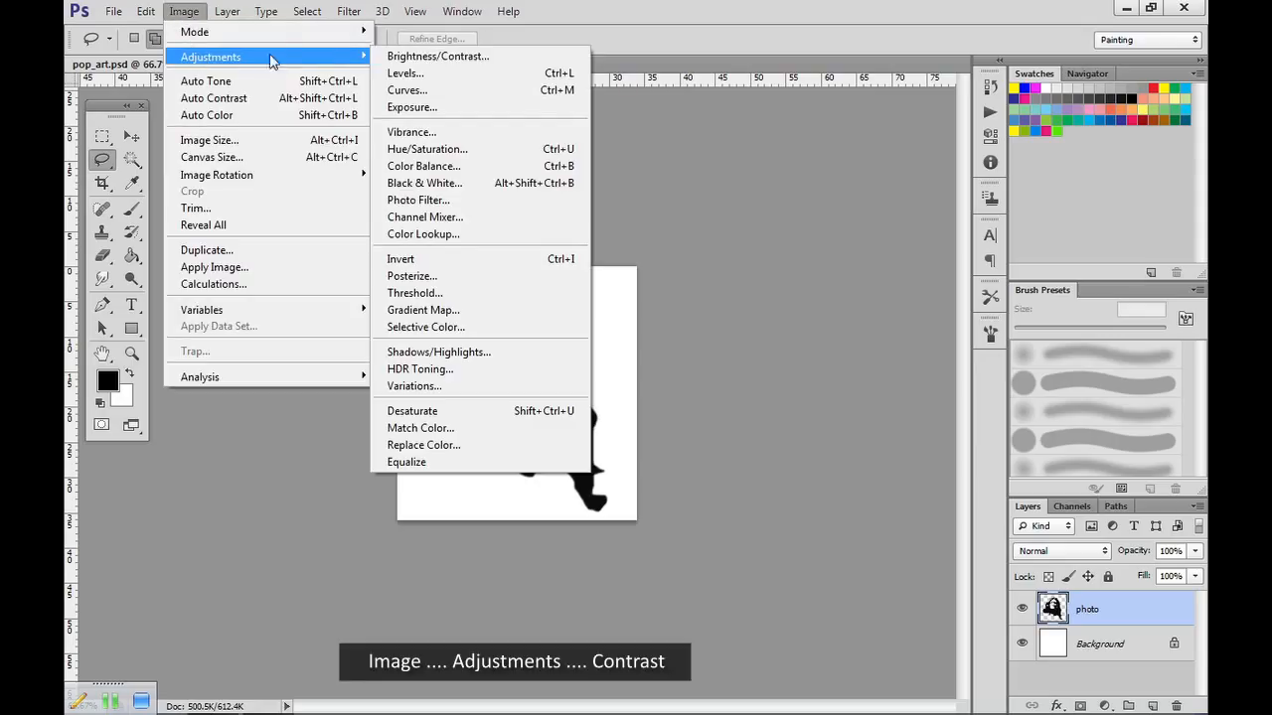
left_click(437, 44)
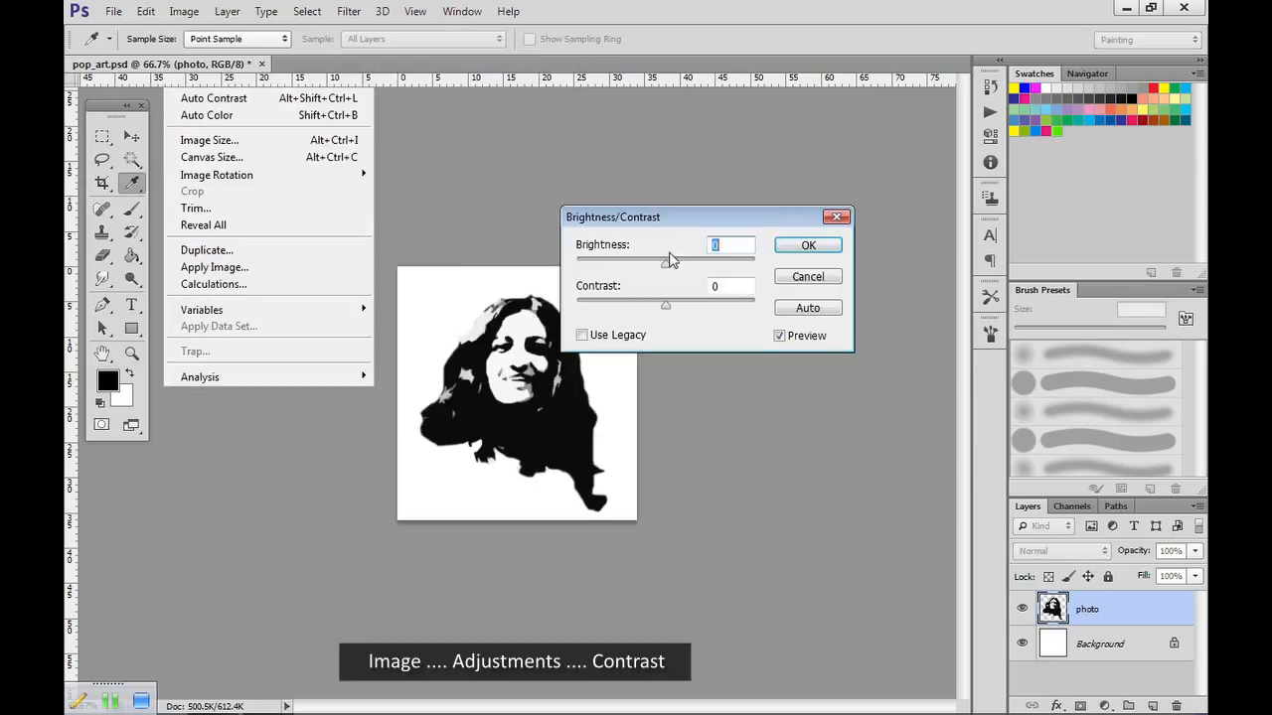
left_click(668, 310)
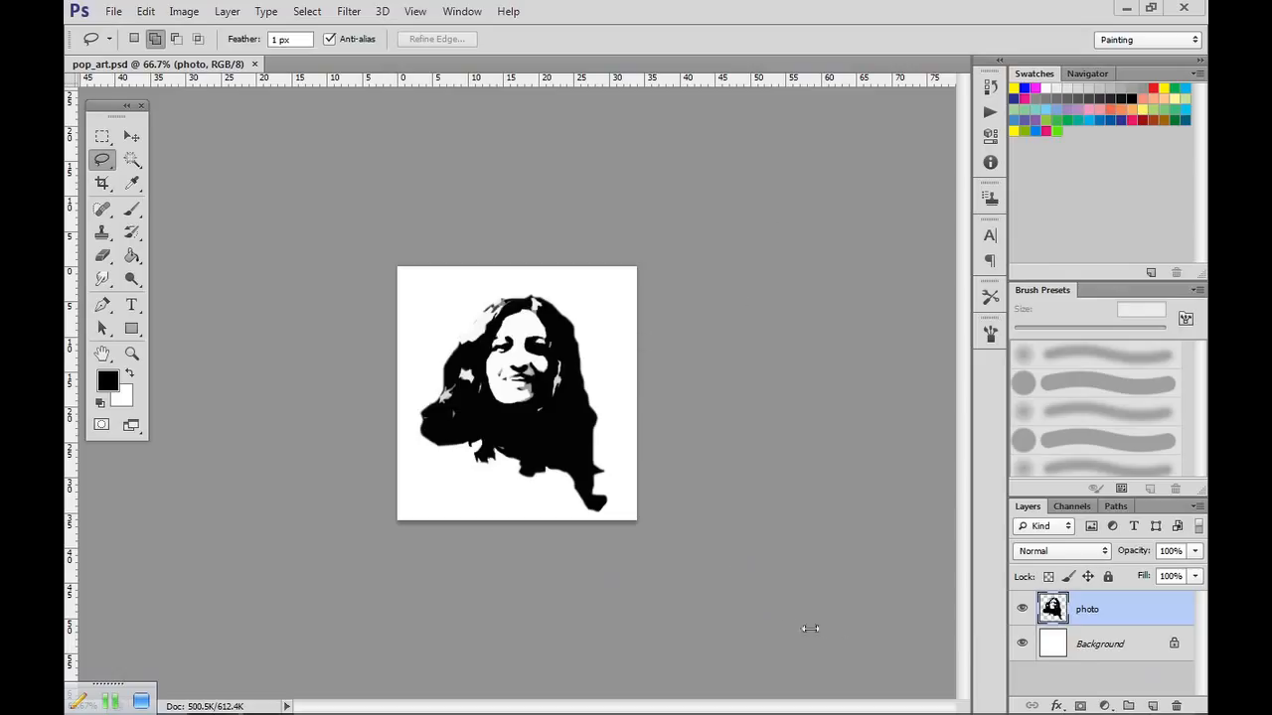
Hide the Background layer so only the portrait shows on transparency.
left_click(1023, 644)
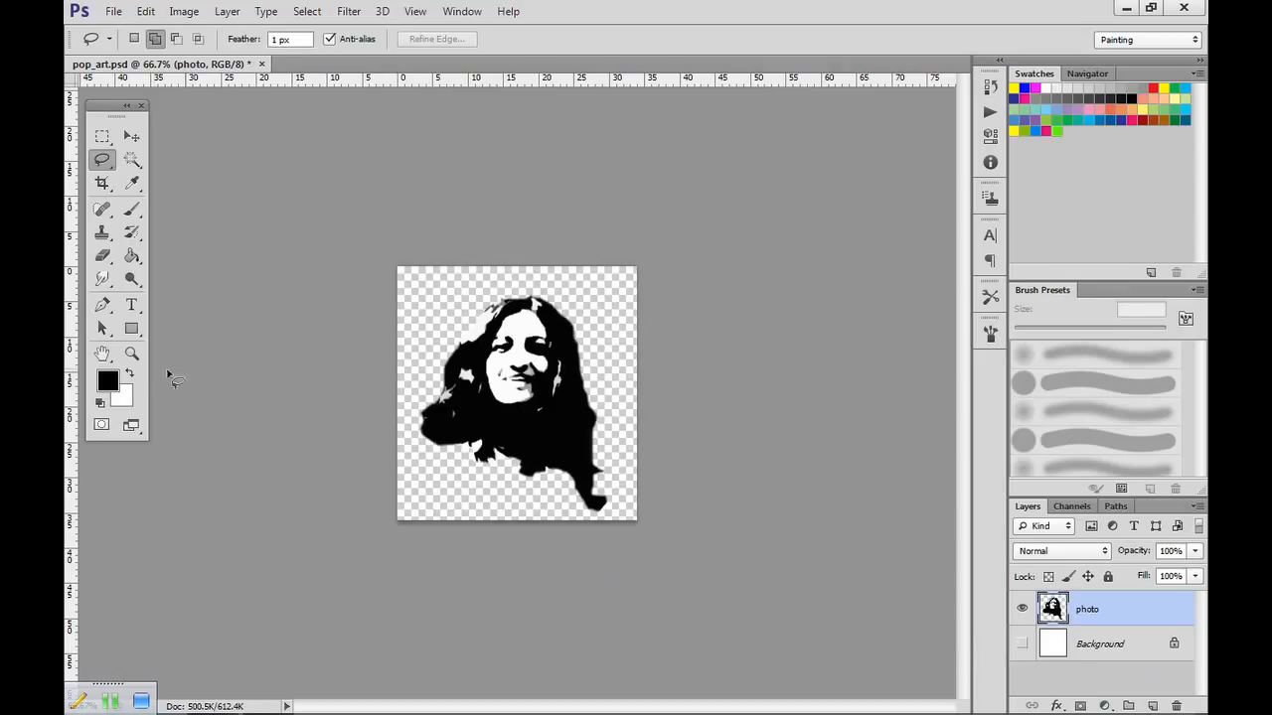
left_click(134, 356)
left_click(530, 359)
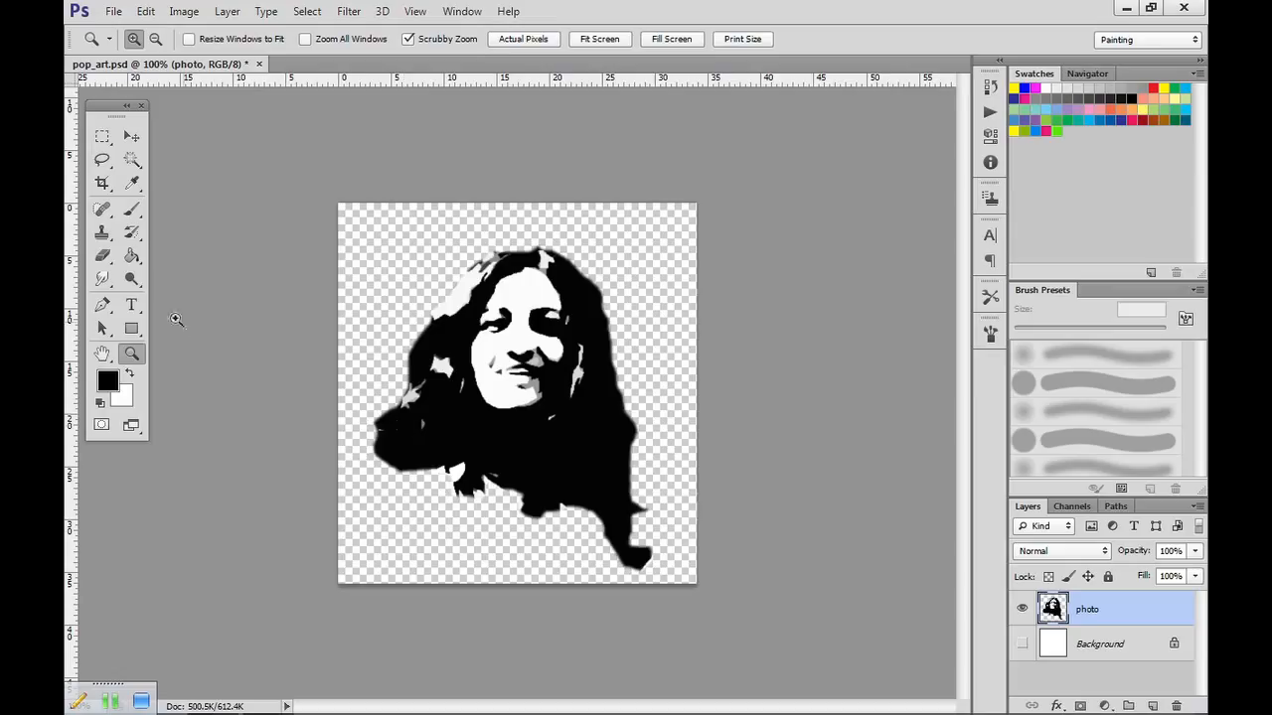
Select the white areas of the face and hair with the Magic Wand, delete them and clear the selection.
left_click(133, 161)
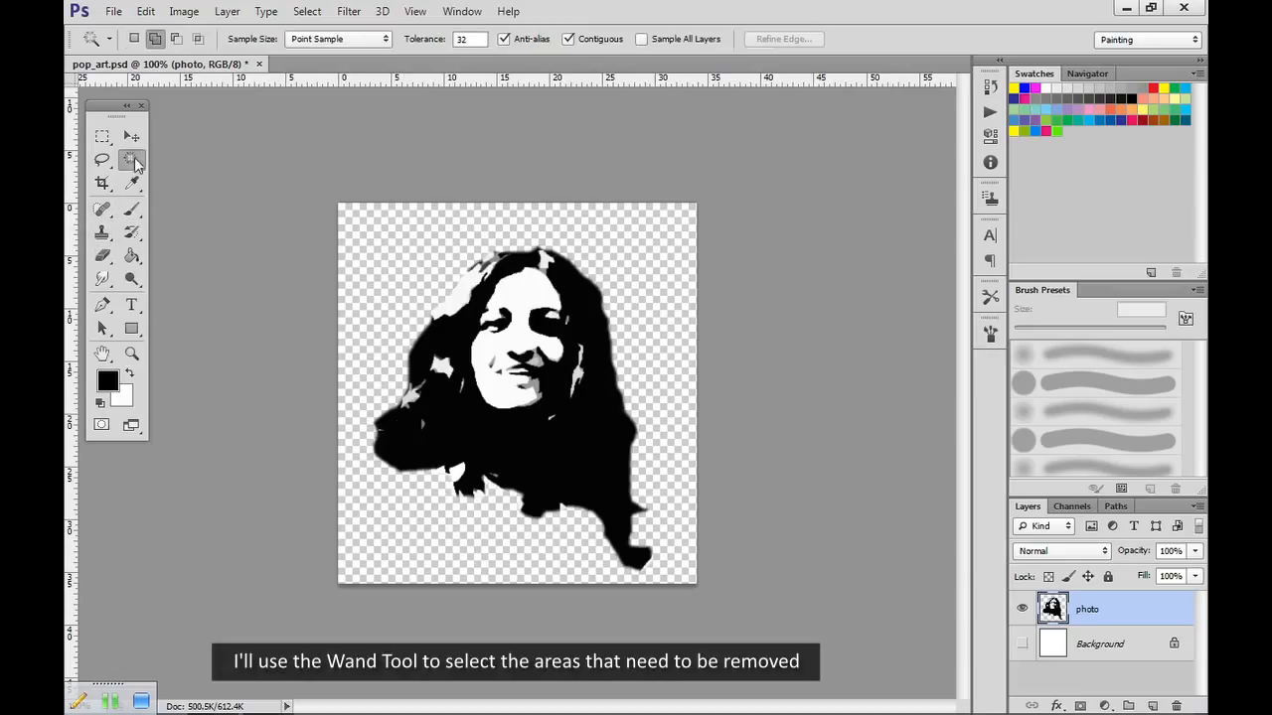
left_click(411, 398)
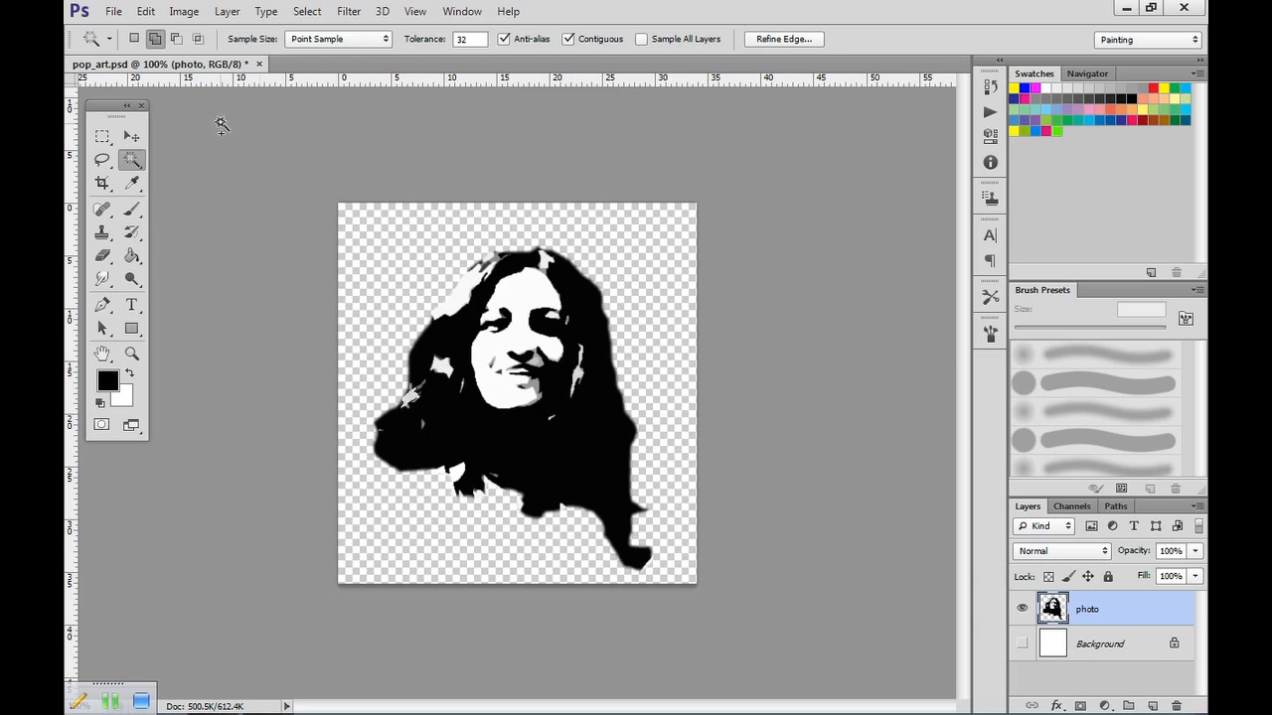
left_click(443, 367)
left_click(467, 301)
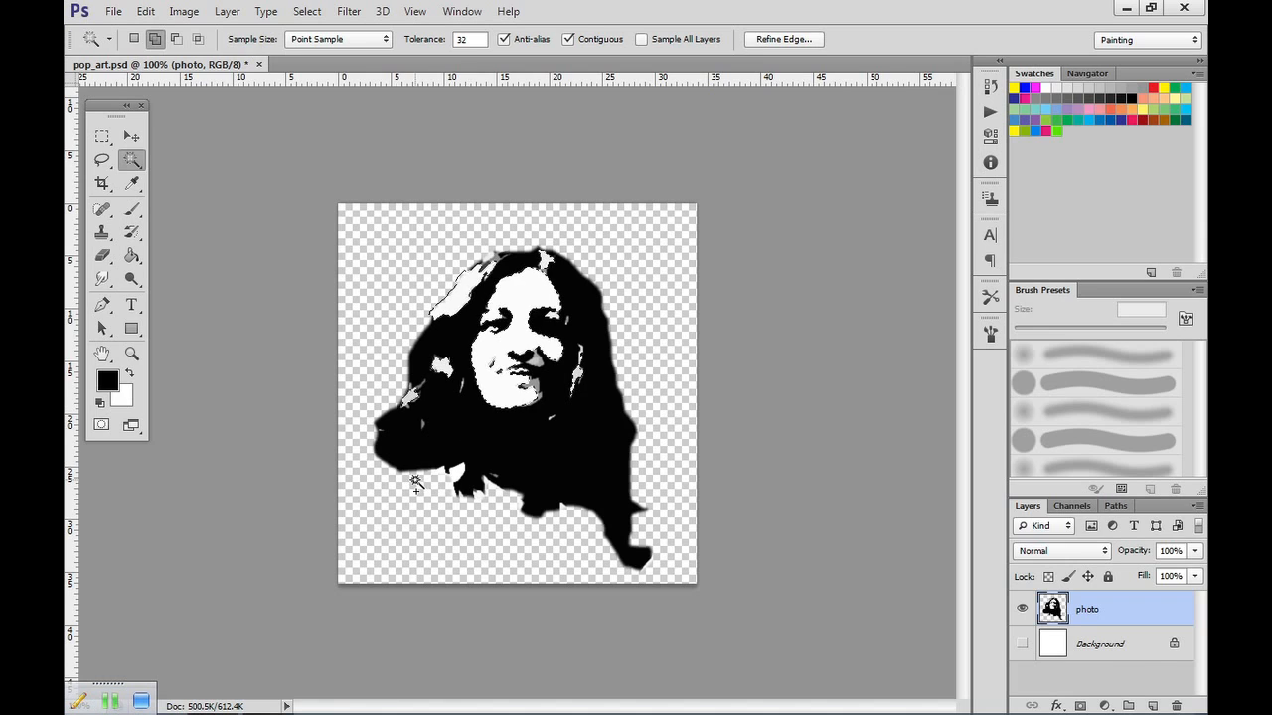
key("ctrl+d")
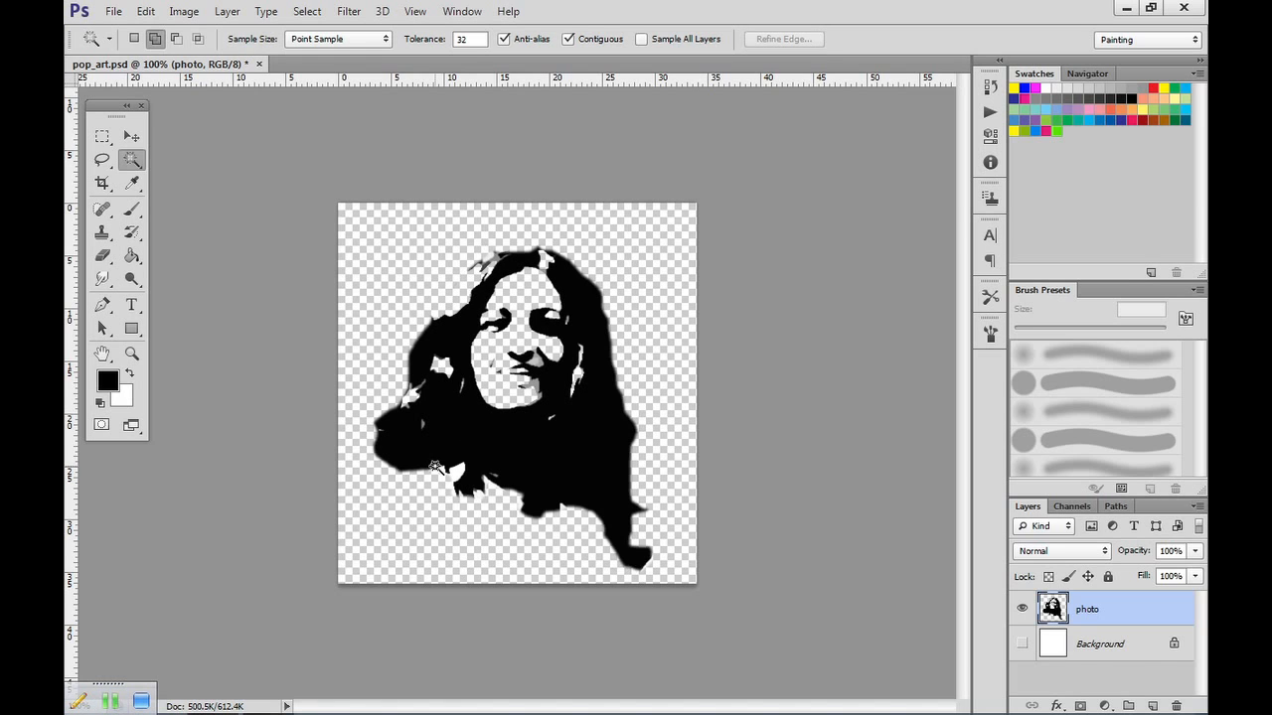
Remove the remaining light patch in the hair beside the cheek with the Magic Wand, then save pop_art.psd.
left_click(573, 392)
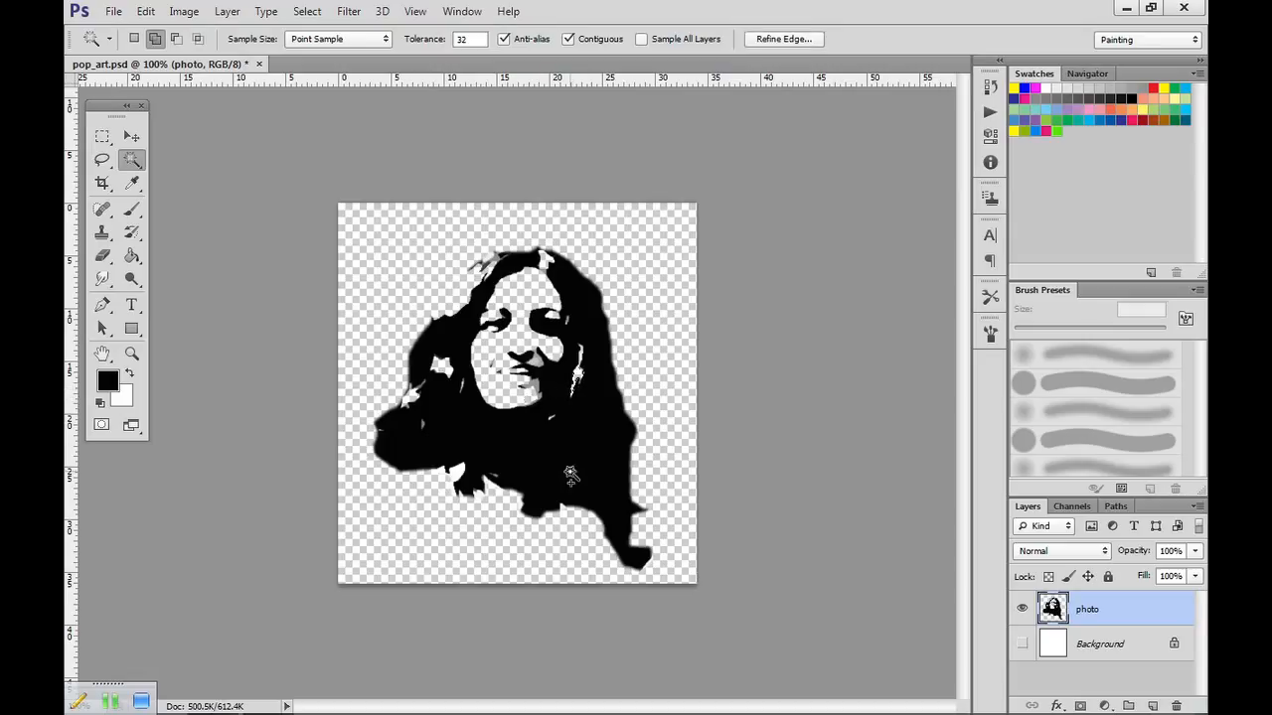
key("ctrl+d")
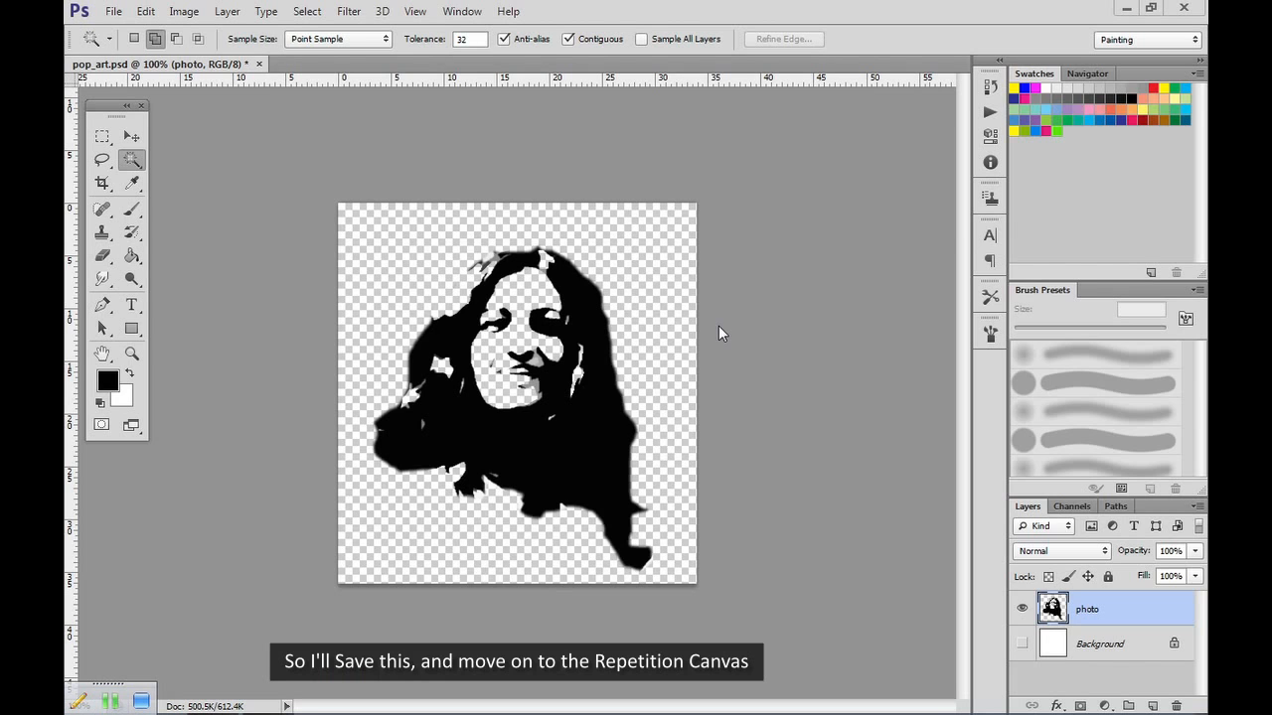
left_click(114, 11)
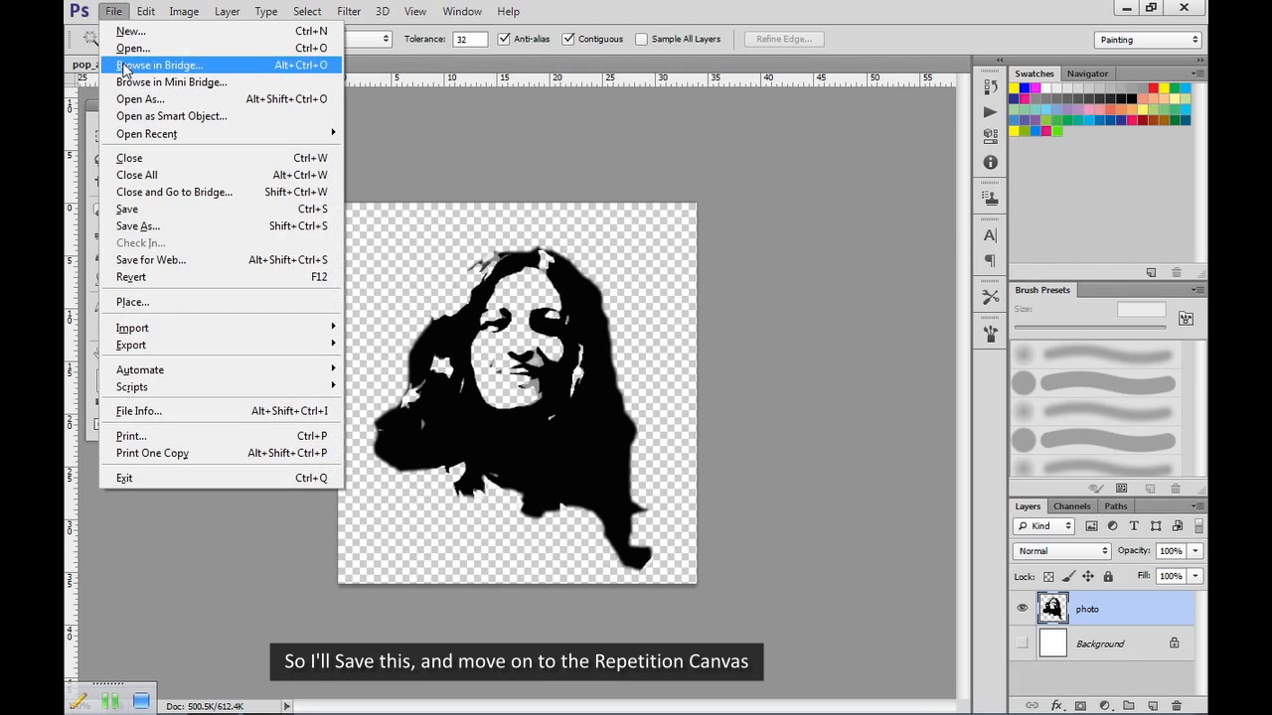
left_click(123, 210)
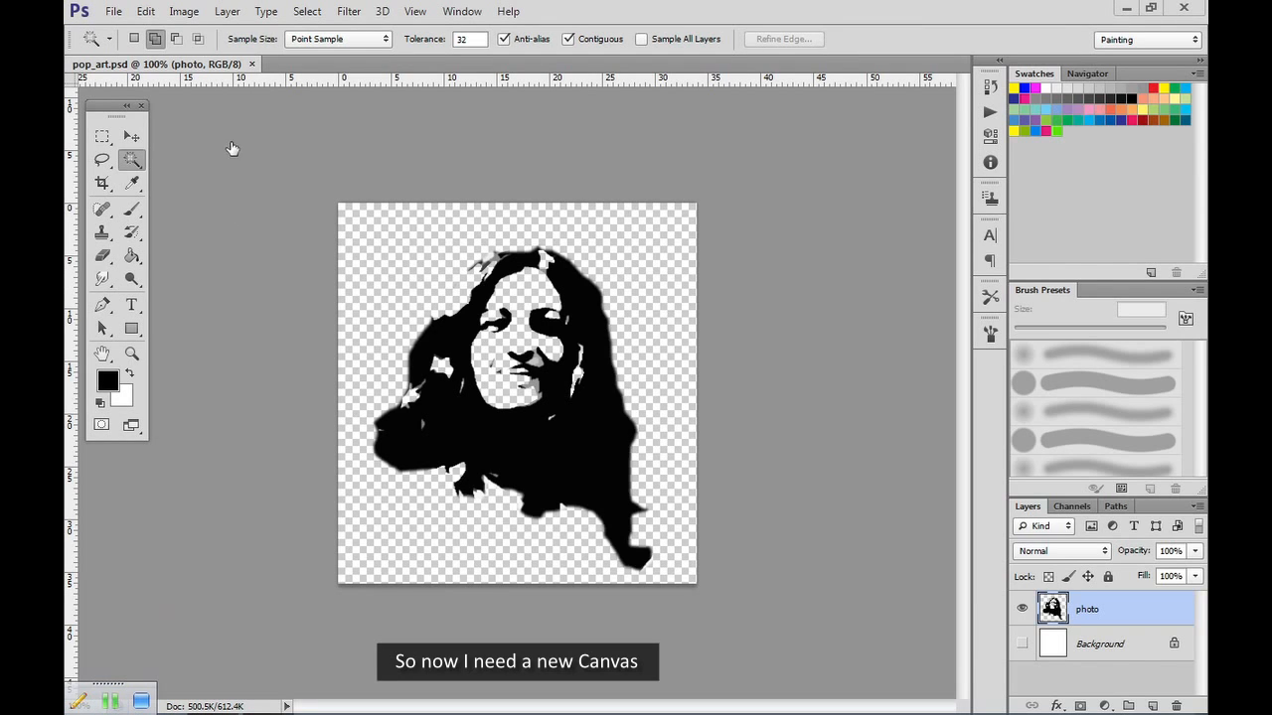
Start a new document in millimeters with a width of 303 and a height of 426.
left_click(113, 11)
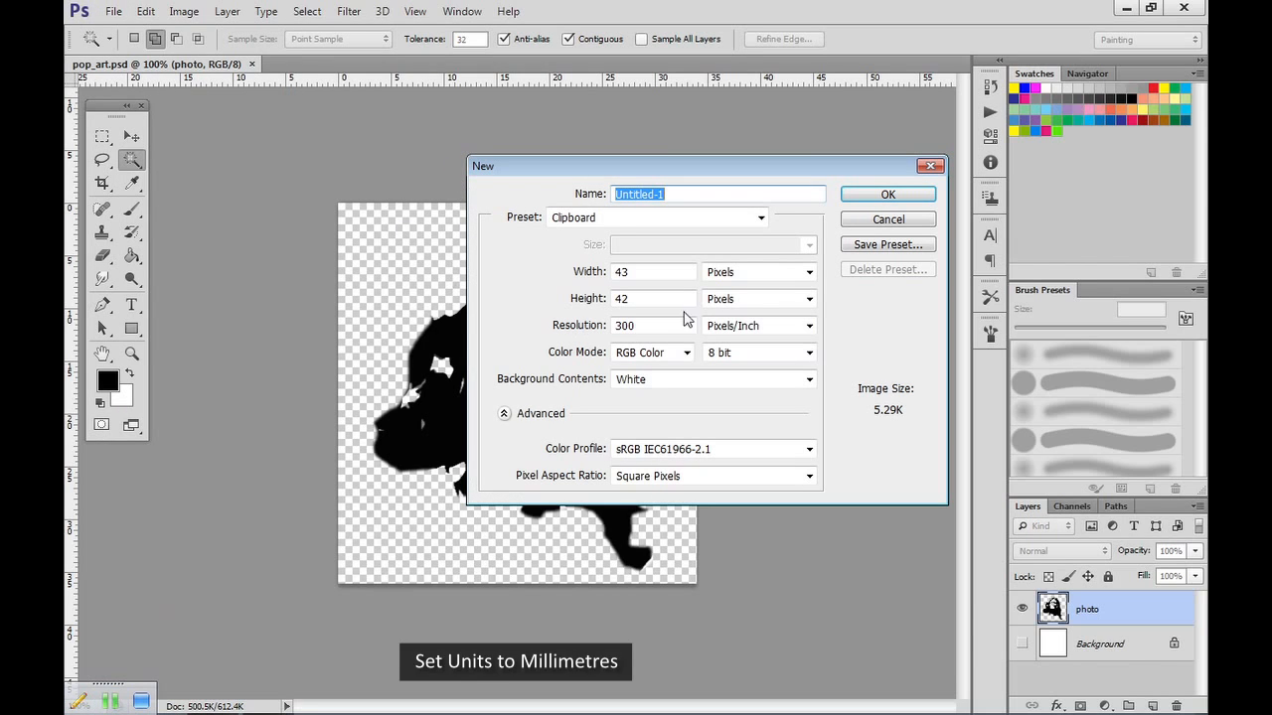
left_click(808, 272)
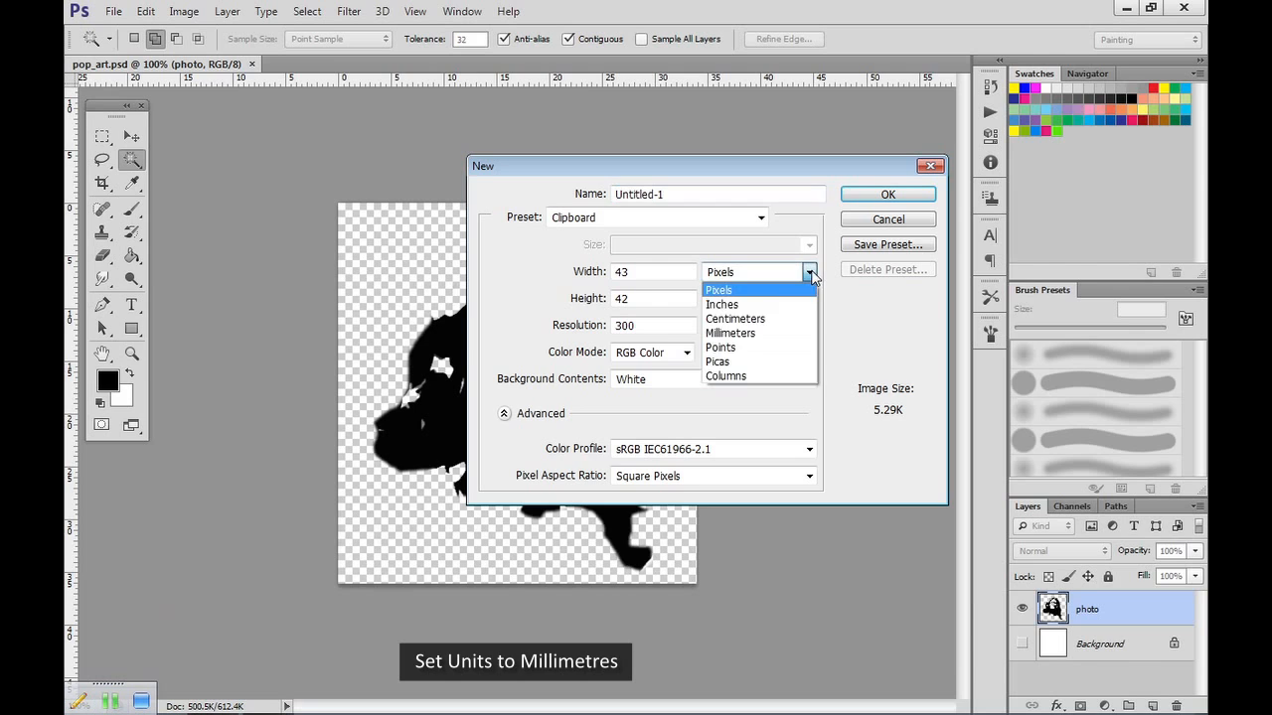
left_click(735, 334)
left_click_drag(646, 271, 572, 280)
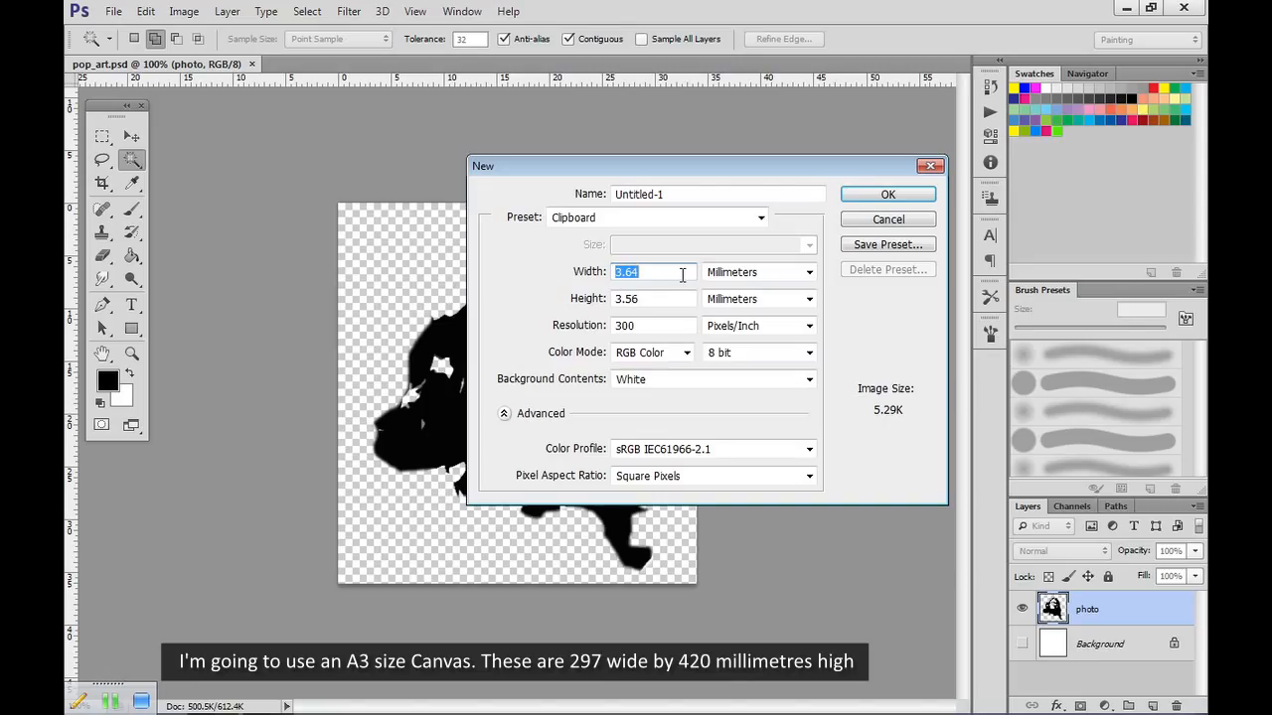
key("BackSpace")
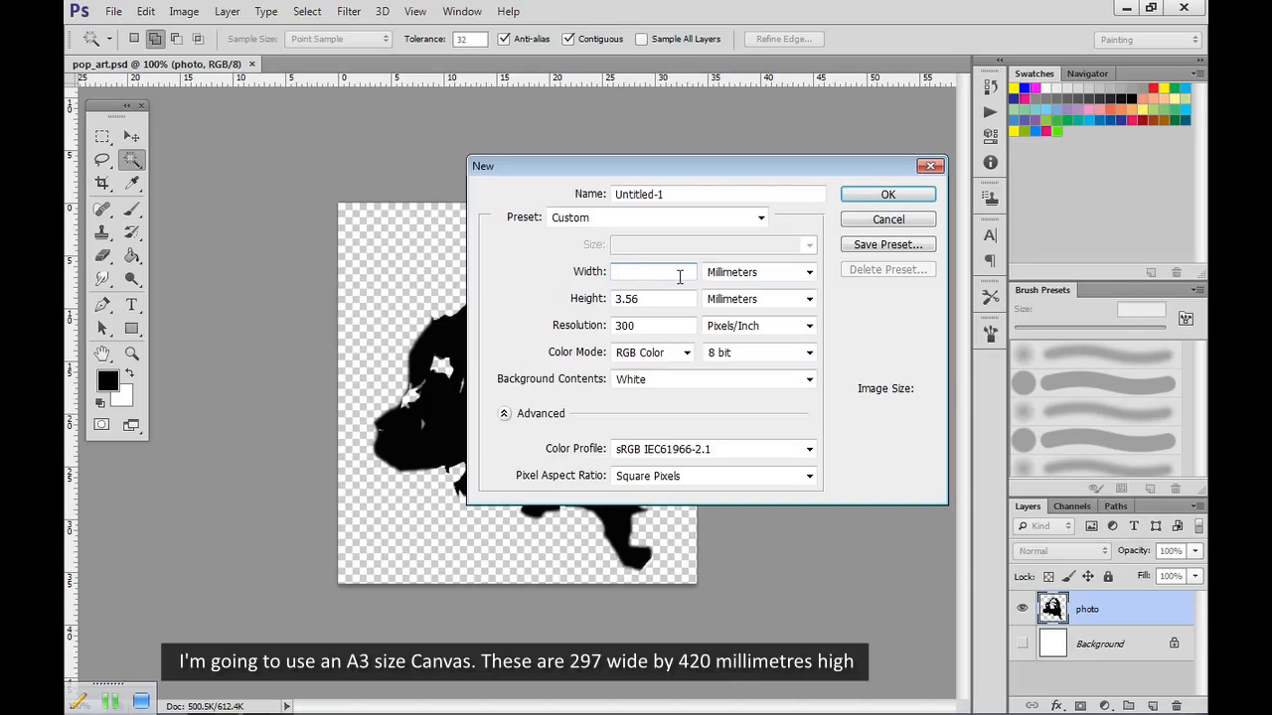
type("303")
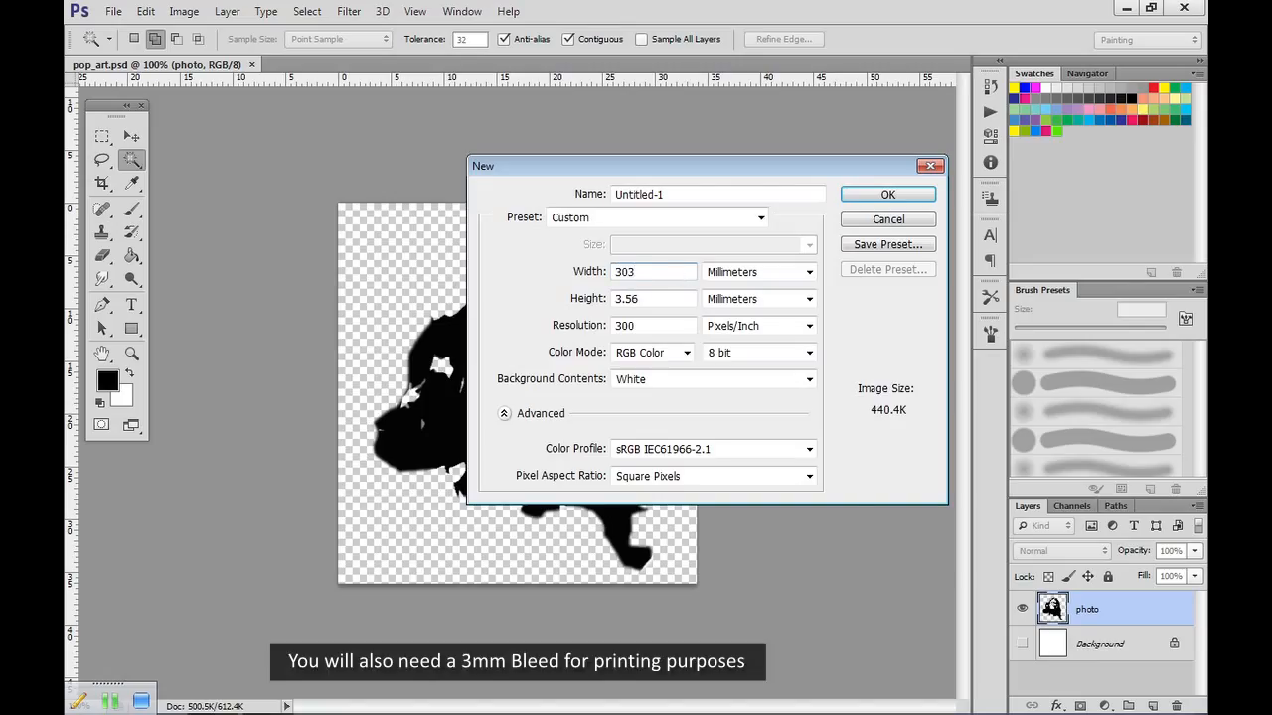
left_click_drag(649, 303, 593, 299)
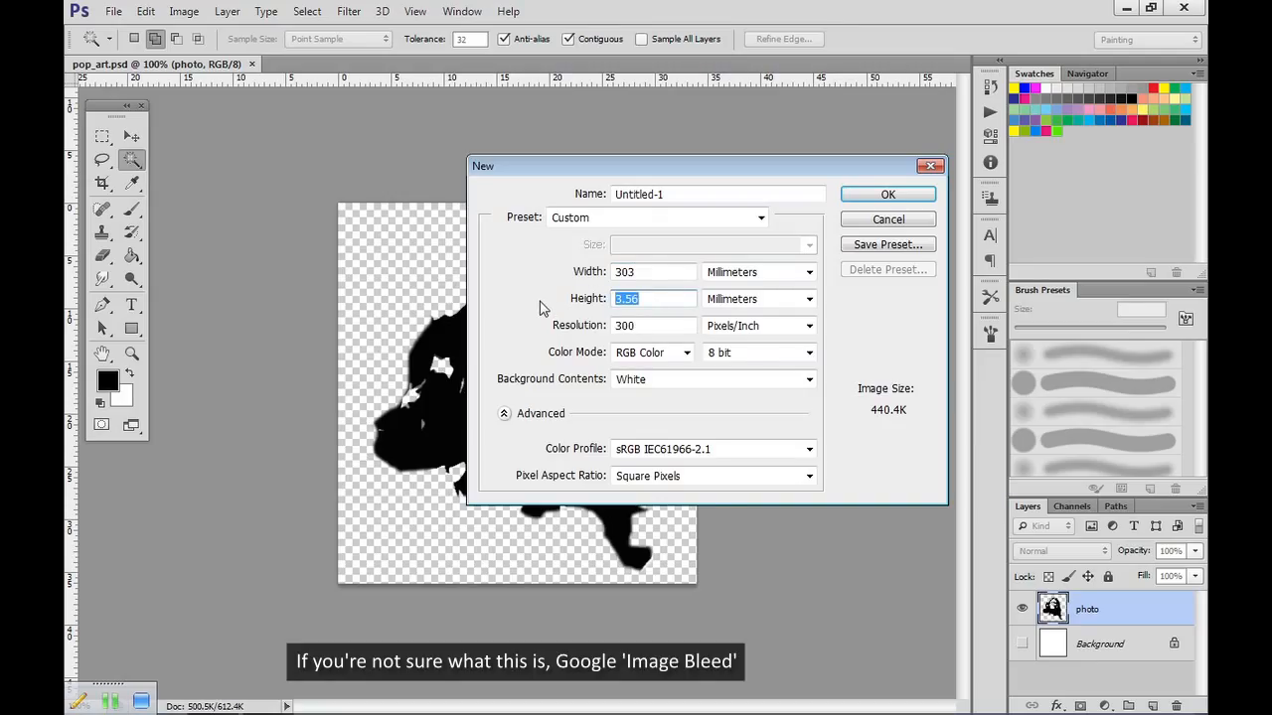
type("426")
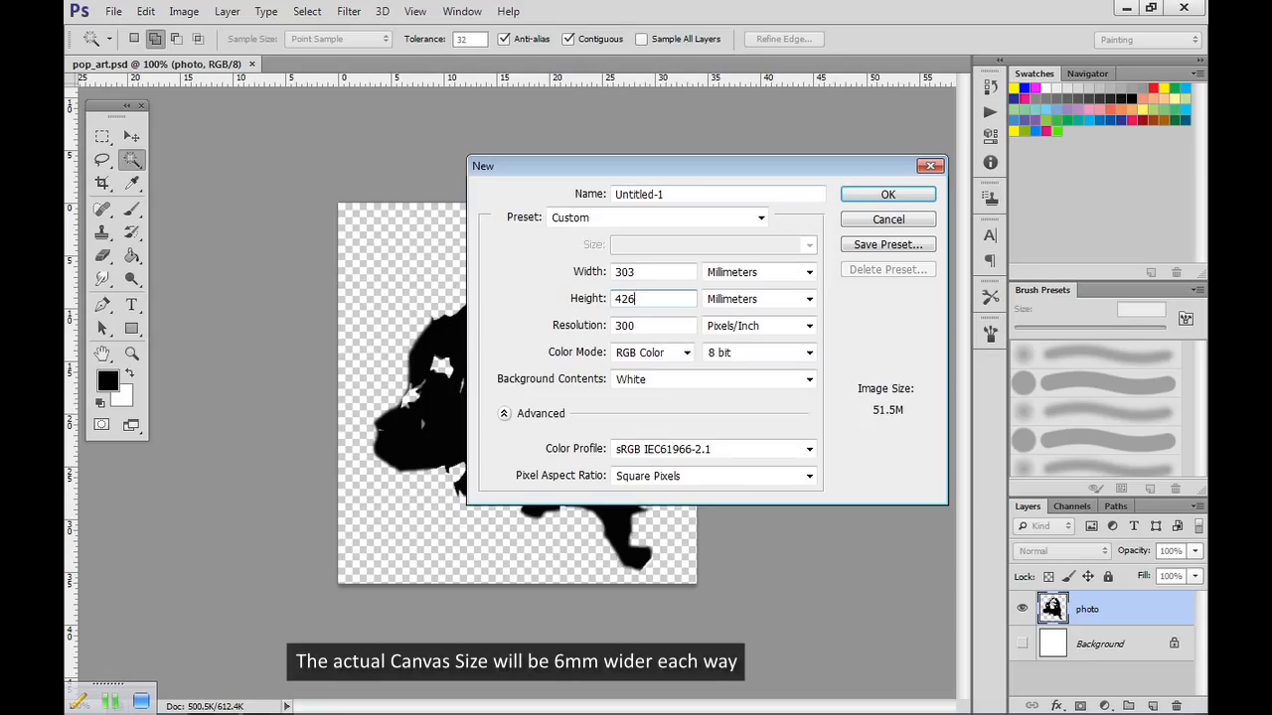
Create the new document at 300 pixels/inch in CMYK color mode.
left_click(645, 323)
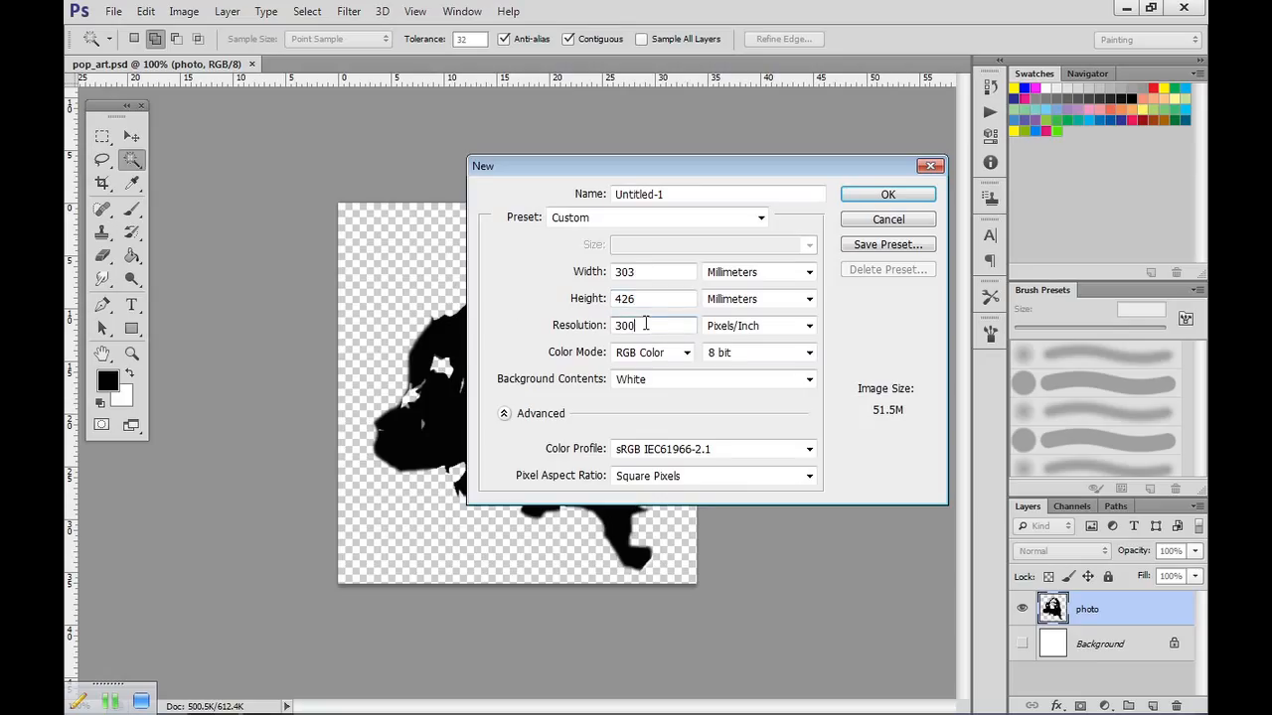
left_click(686, 353)
left_click(644, 413)
key("Return")
key("z")
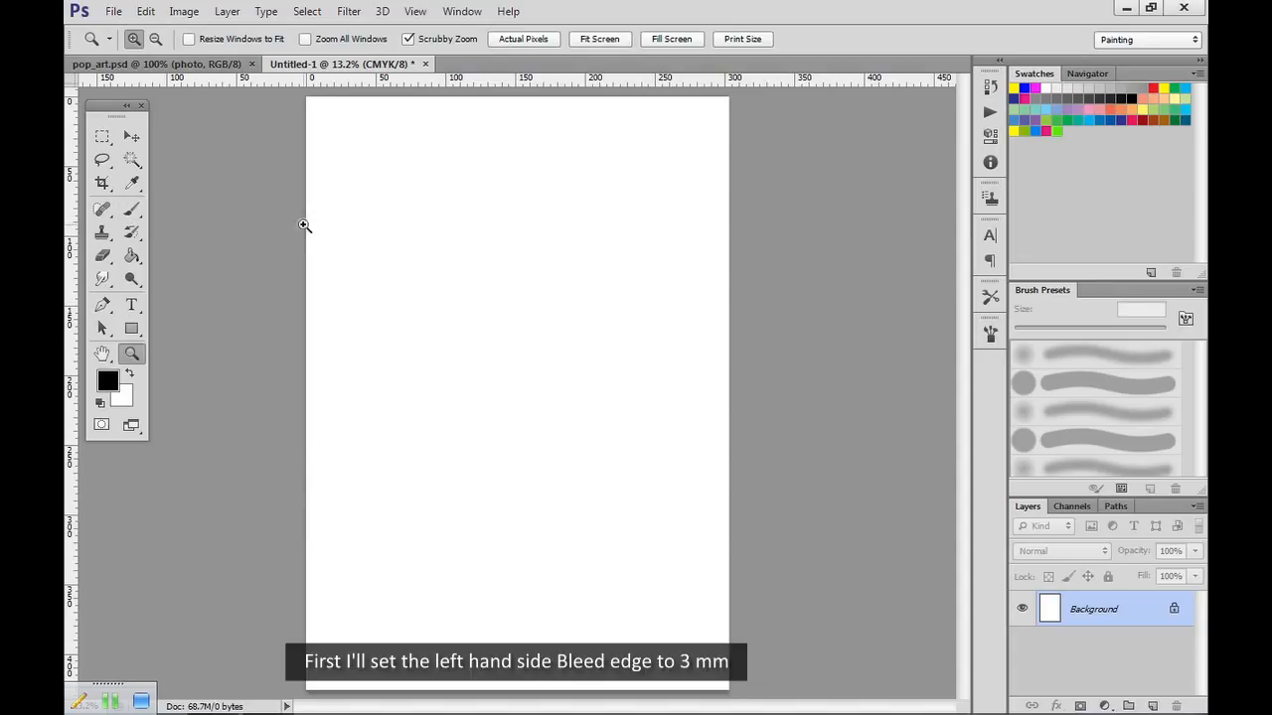
Place three vertical guides on the blank canvas at about 8, 98 and 197 mm with the Move tool.
left_click(131, 136)
left_click_drag(71, 188, 318, 190)
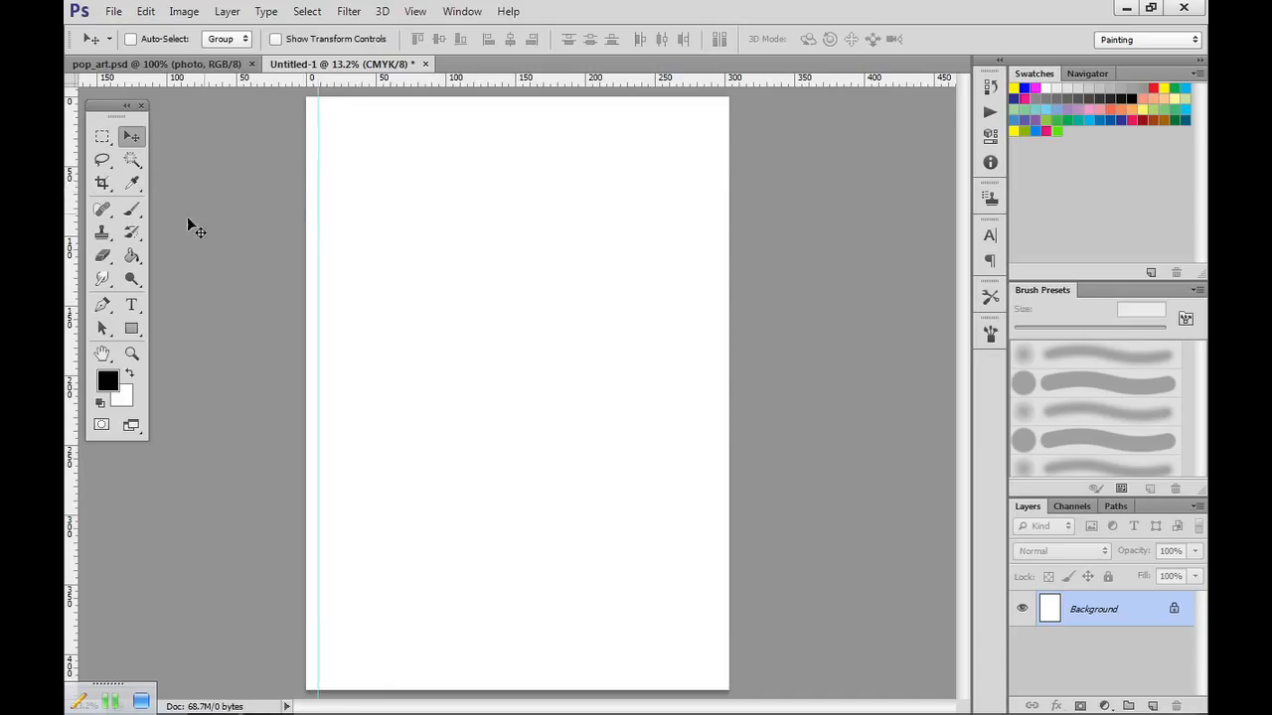
left_click_drag(85, 233, 443, 238)
left_click_drag(76, 232, 581, 235)
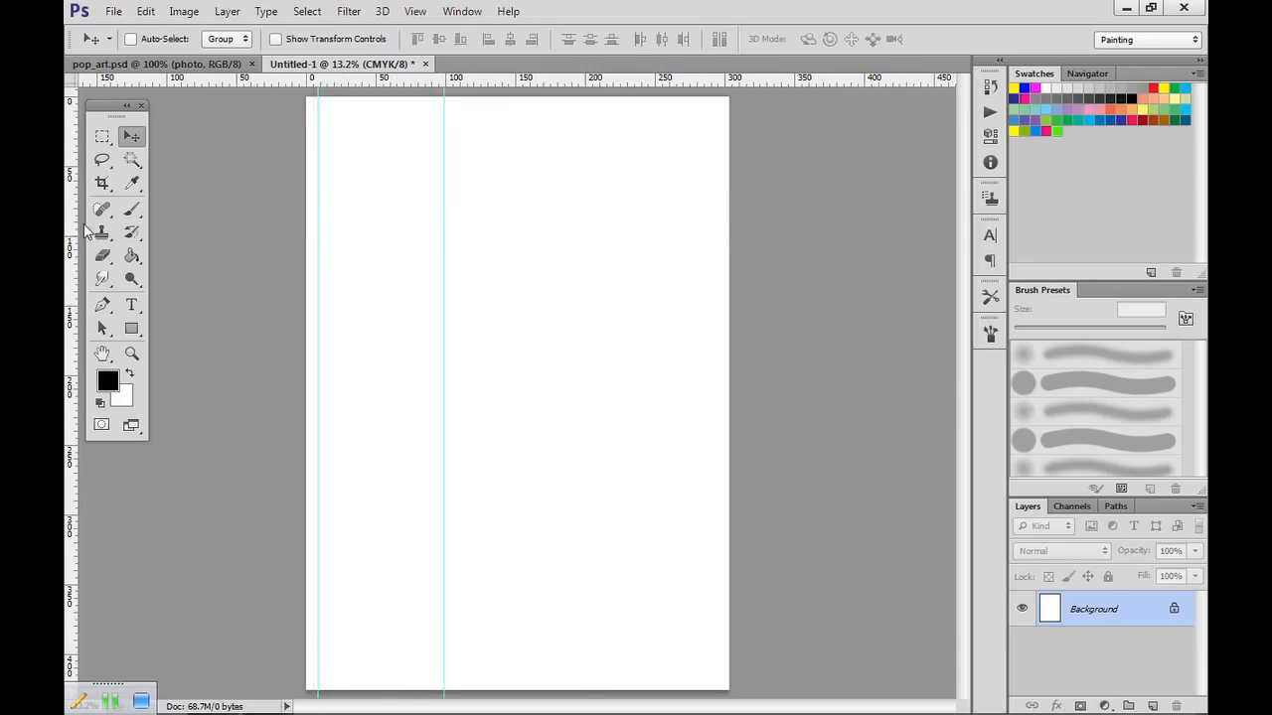
Place horizontal guides at about 9, 110, 239 and 326 mm down the canvas.
left_click_drag(540, 80, 547, 248)
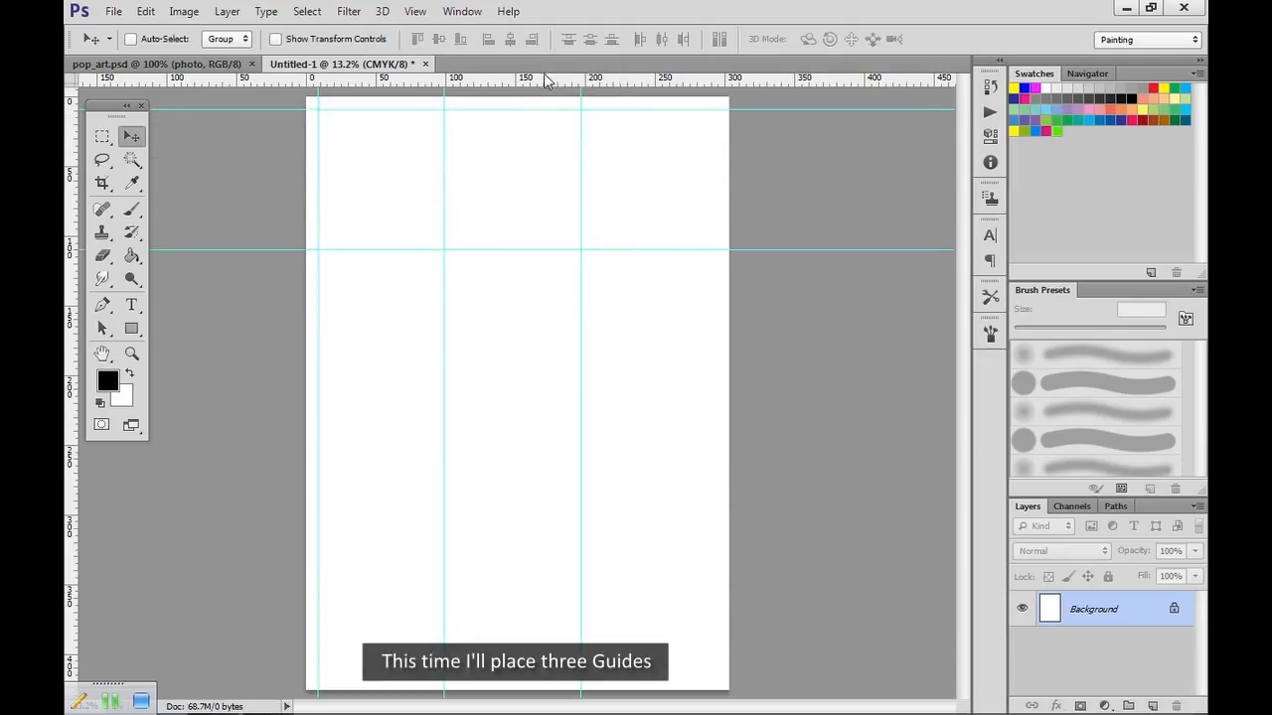
left_click_drag(542, 80, 546, 430)
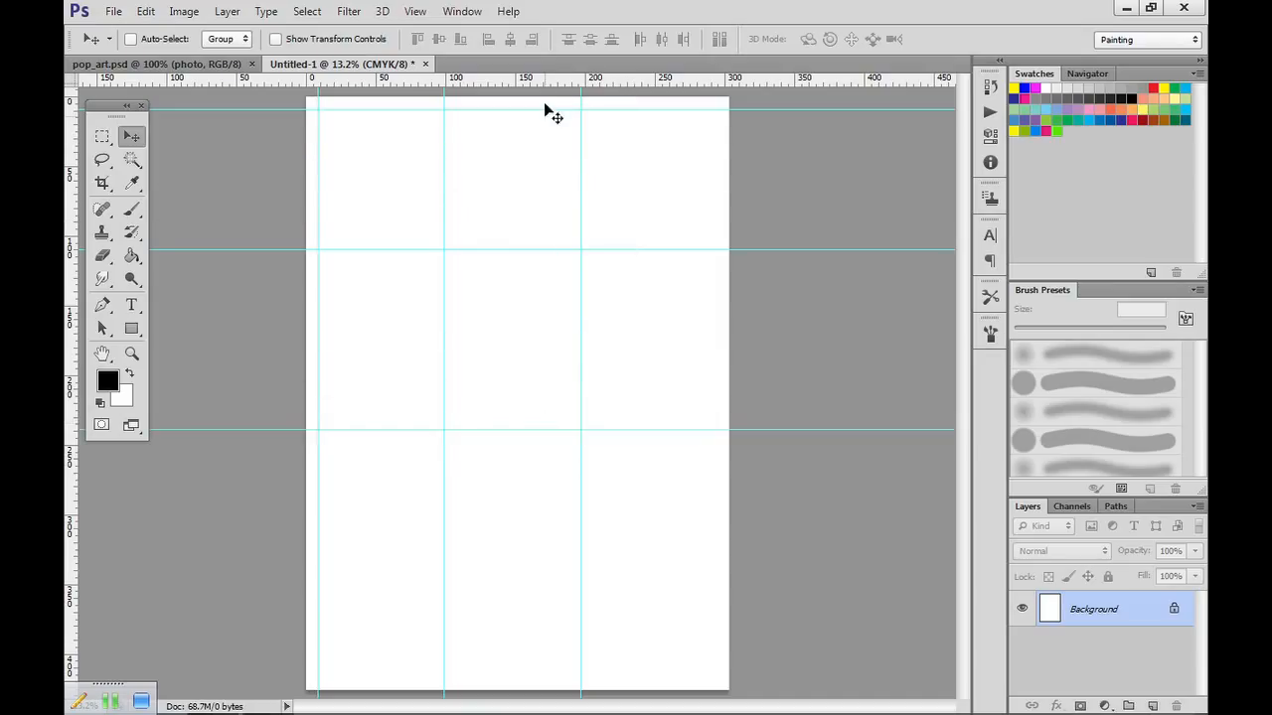
left_click_drag(552, 81, 589, 553)
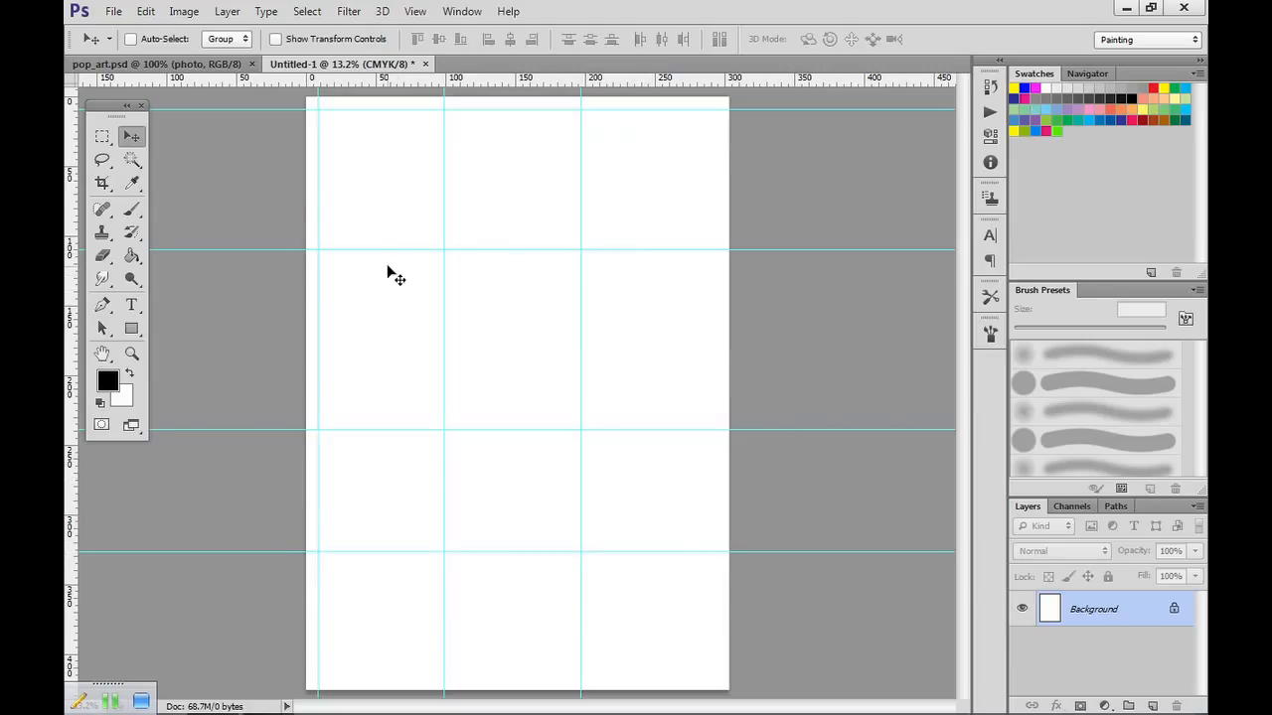
Move the outer guides along the canvas's top and left edges to 3 mm from each edge.
key("z")
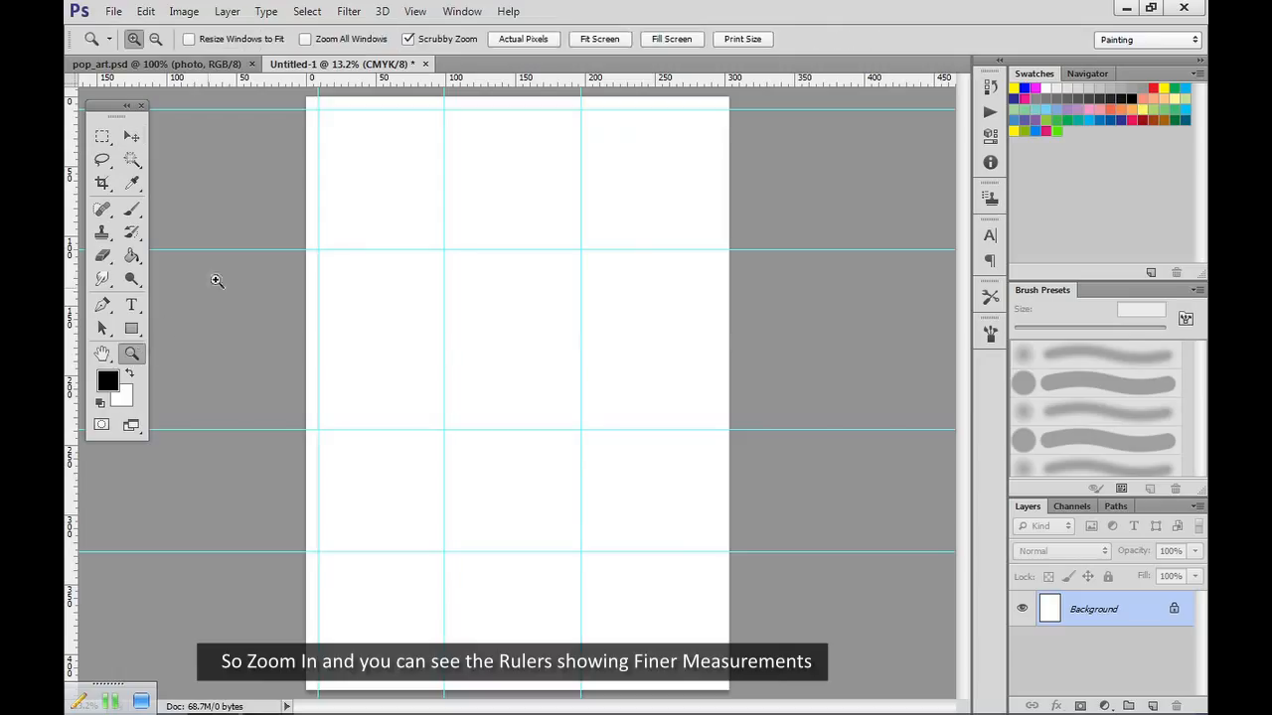
left_click(315, 109)
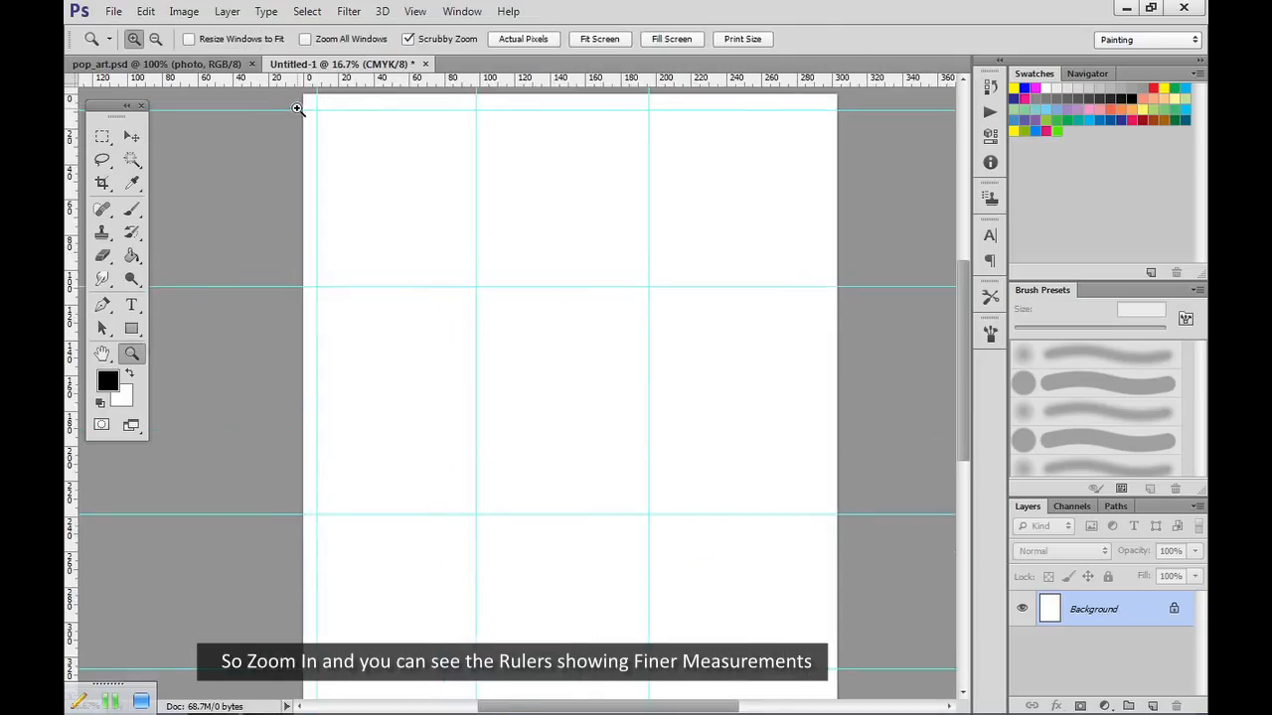
left_click(299, 107)
left_click(319, 106)
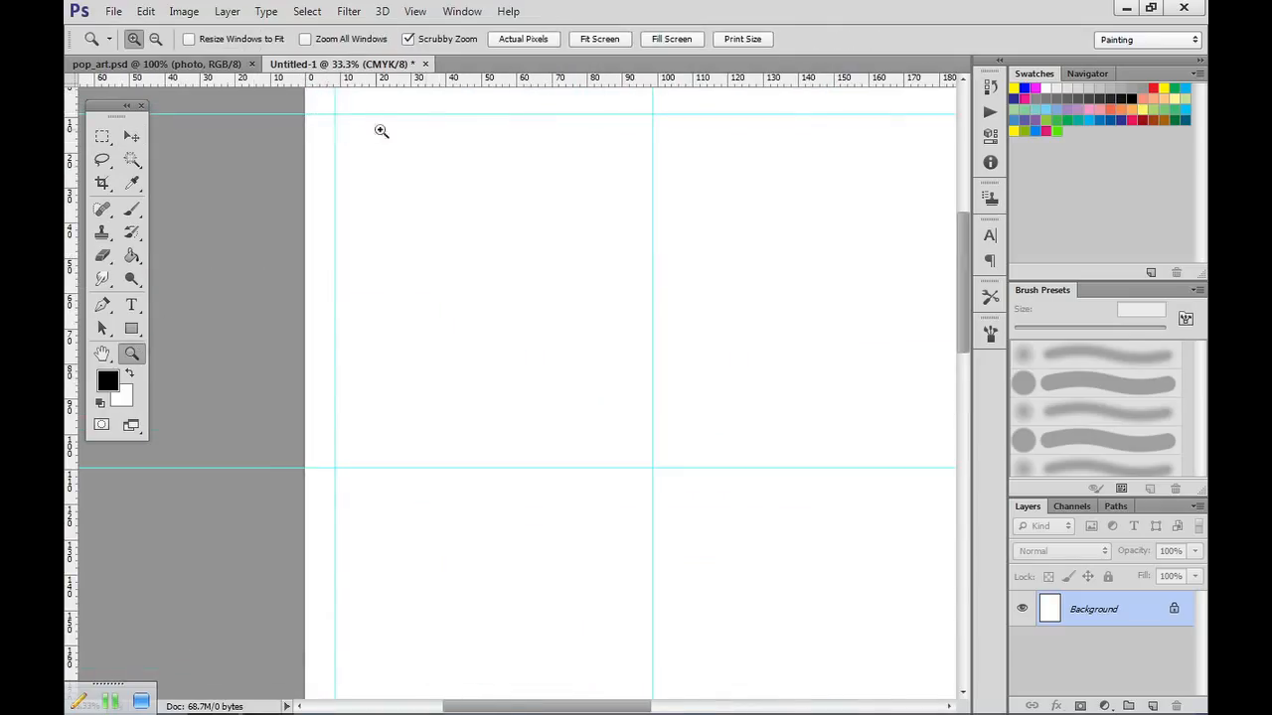
left_click_drag(967, 262, 968, 254)
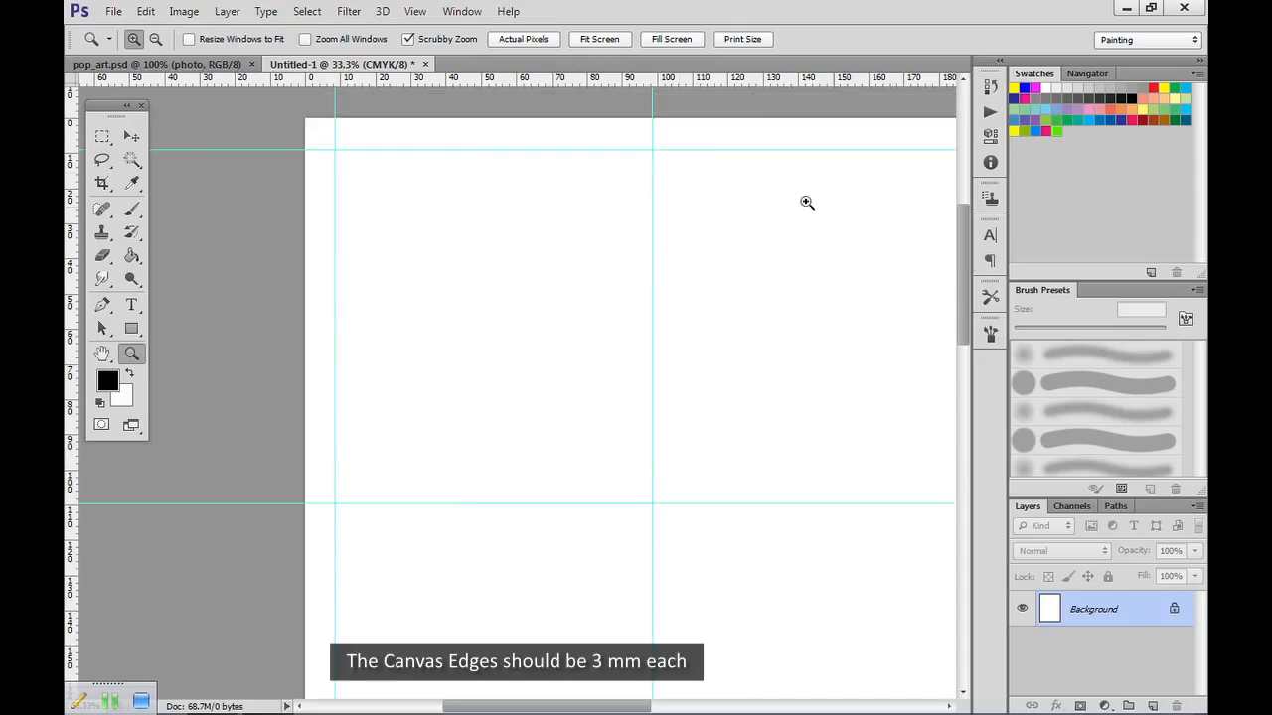
left_click(350, 145)
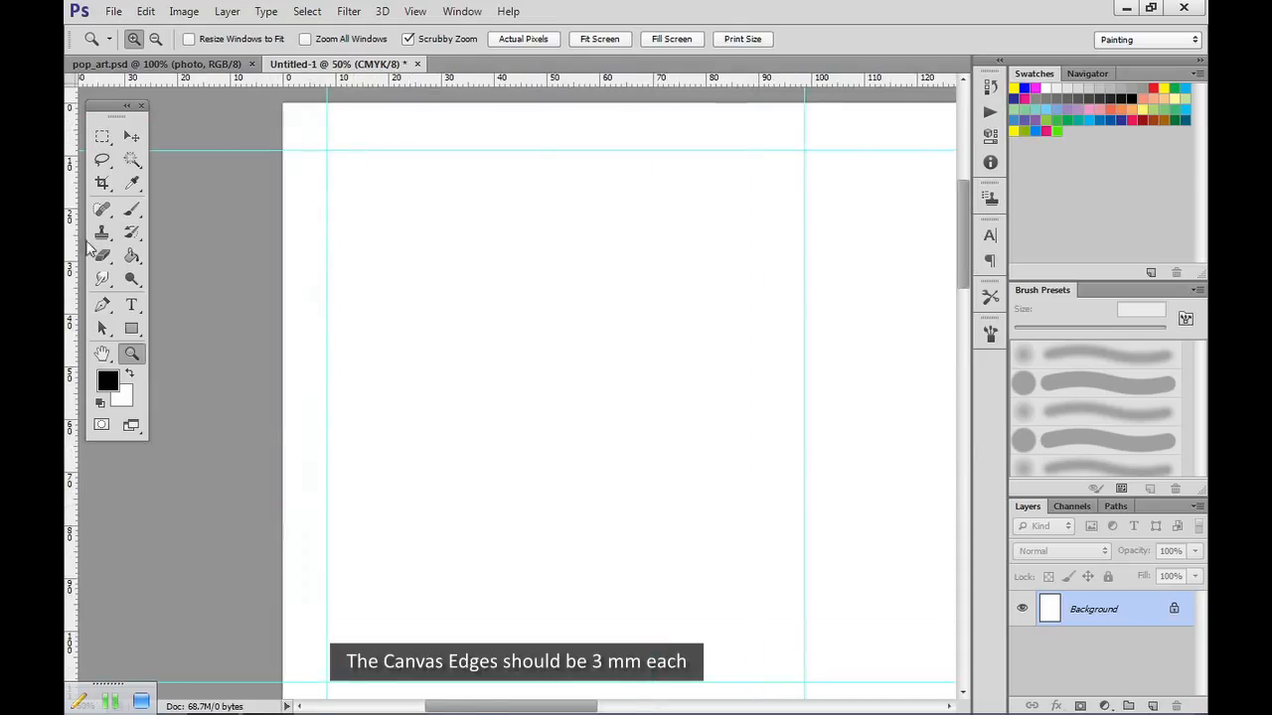
left_click(131, 136)
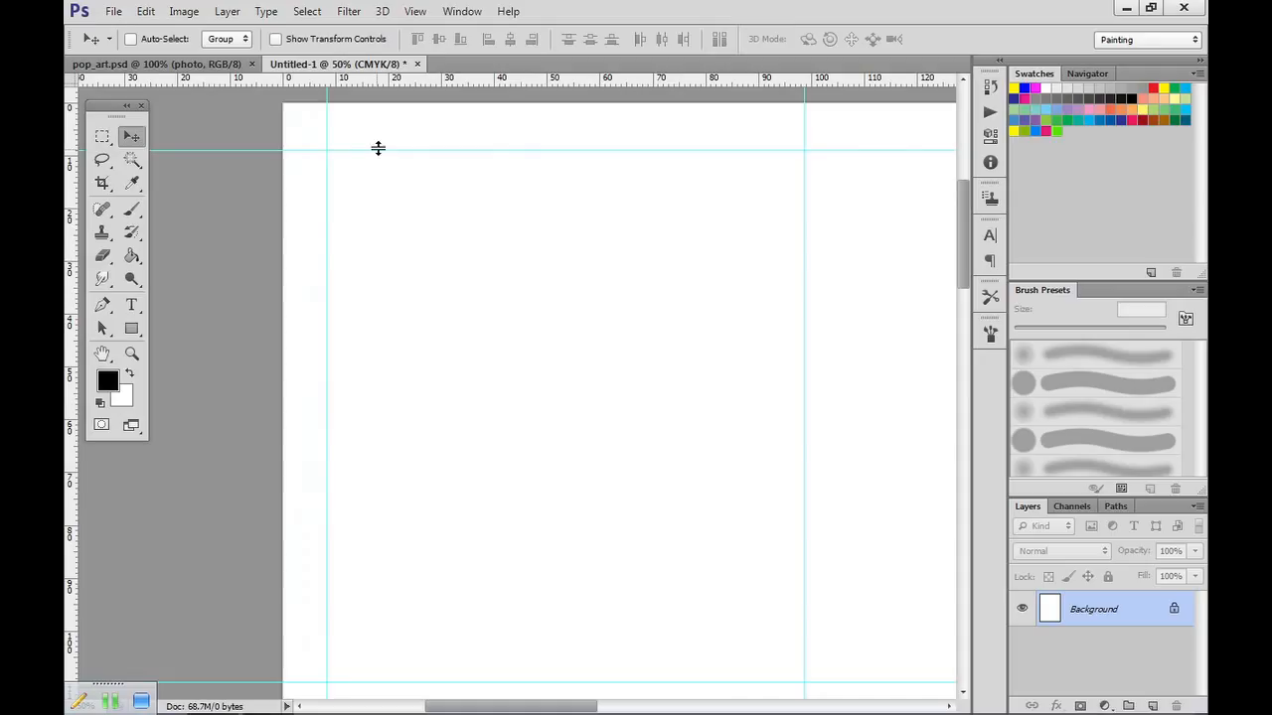
left_click_drag(377, 148, 377, 119)
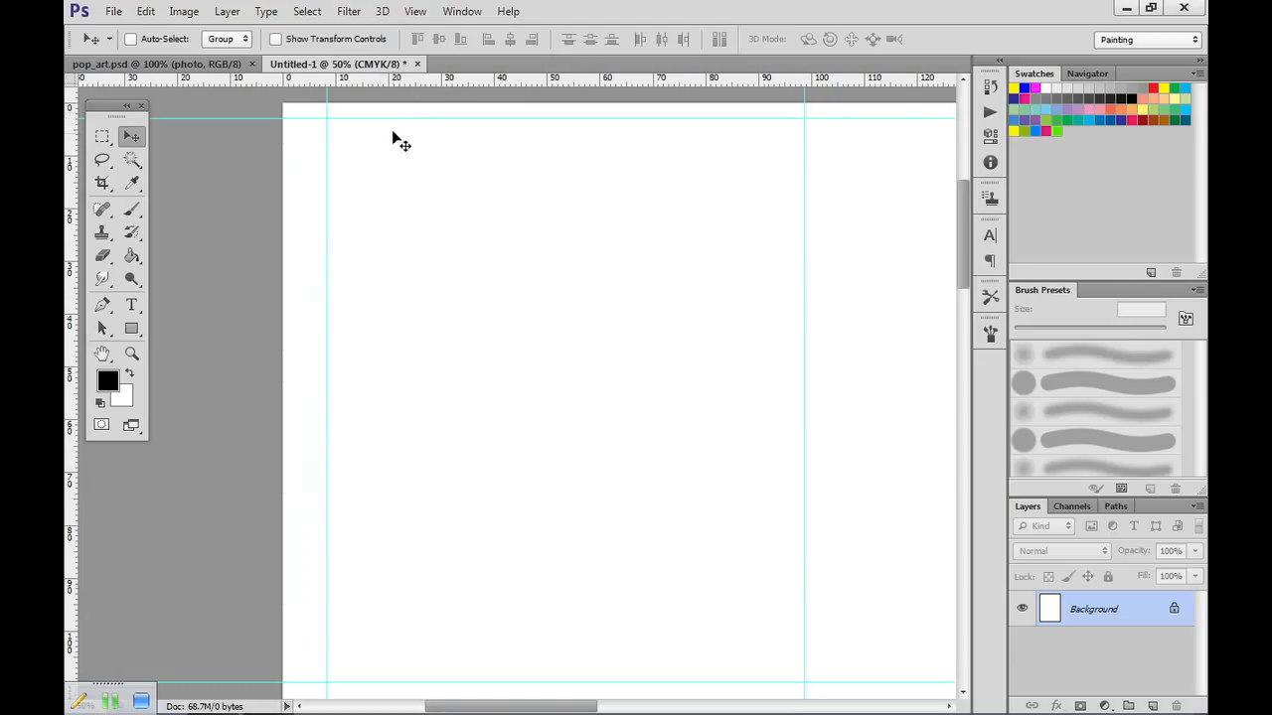
left_click_drag(326, 164, 301, 175)
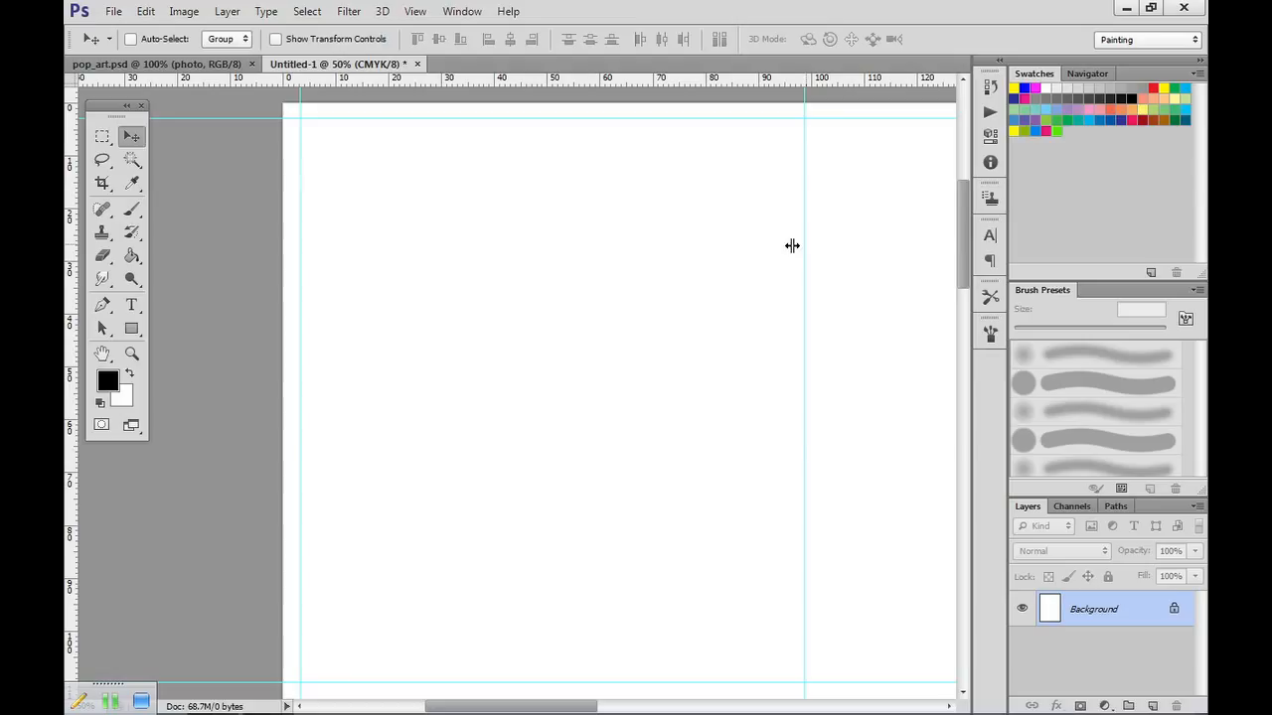
Move the first inner vertical guide to about 102 mm and lock the guides.
left_click_drag(766, 244, 824, 239)
key("ctrl+0")
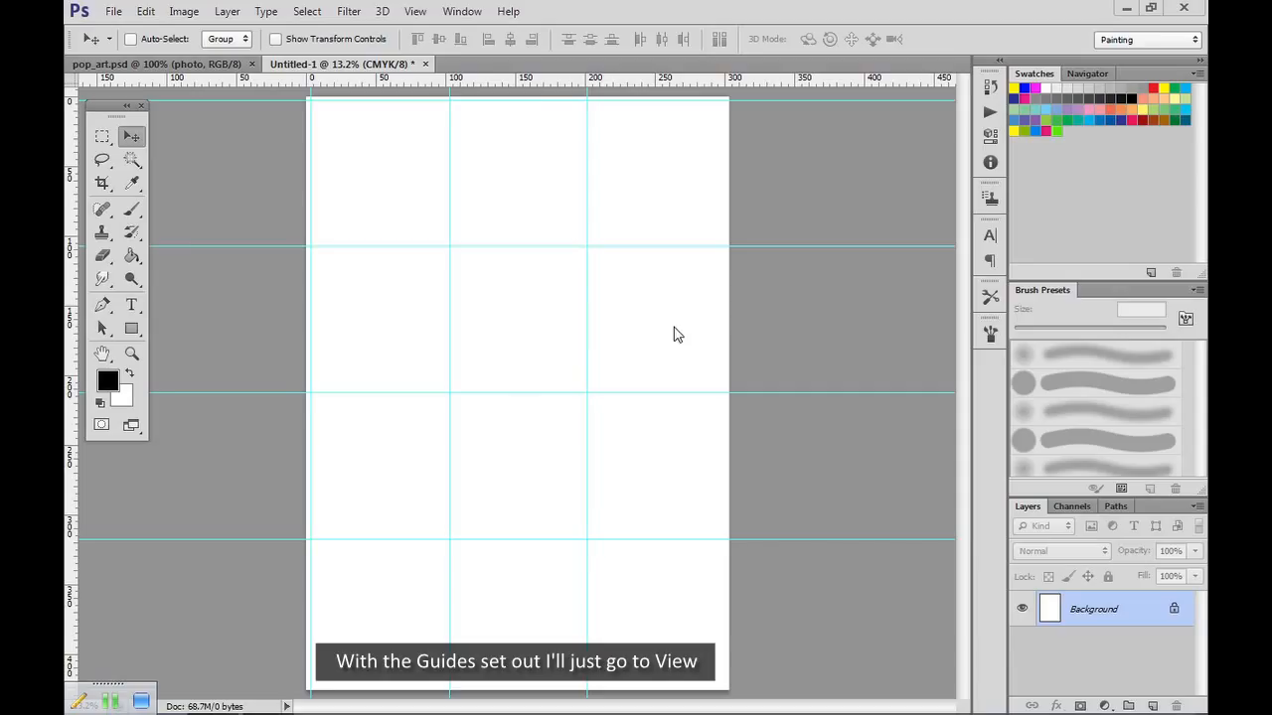
left_click(417, 12)
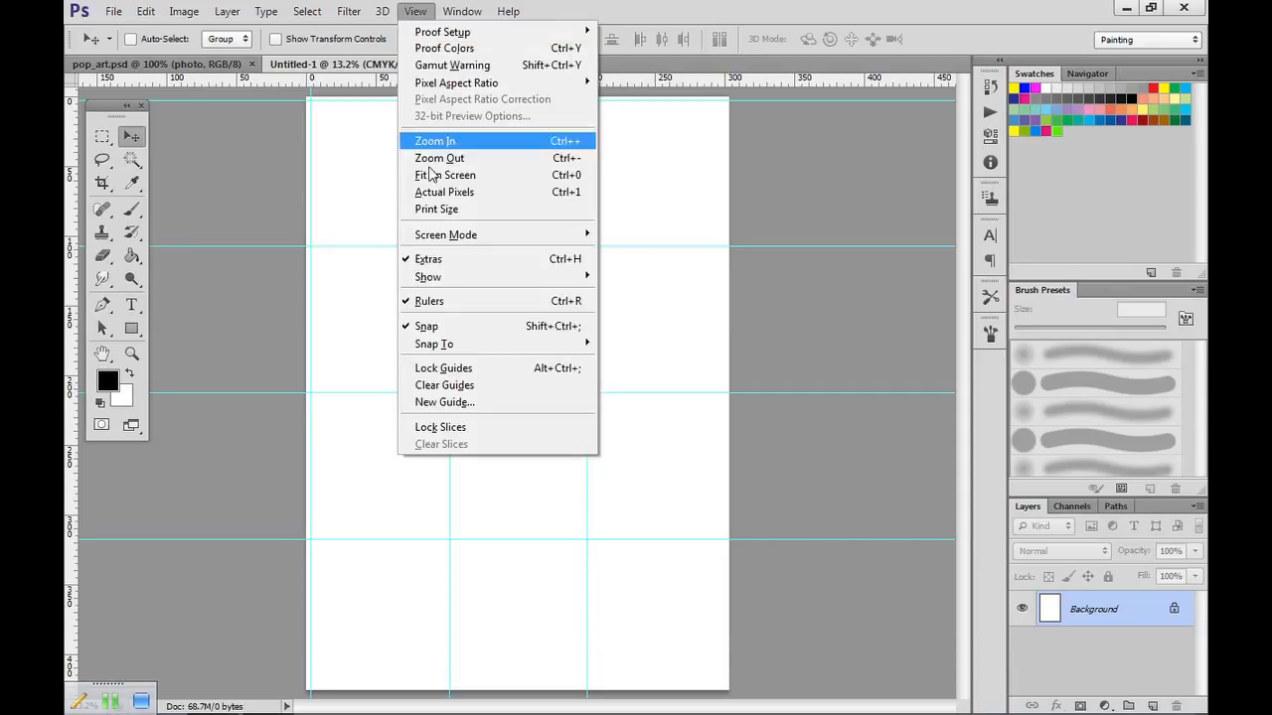
left_click(437, 369)
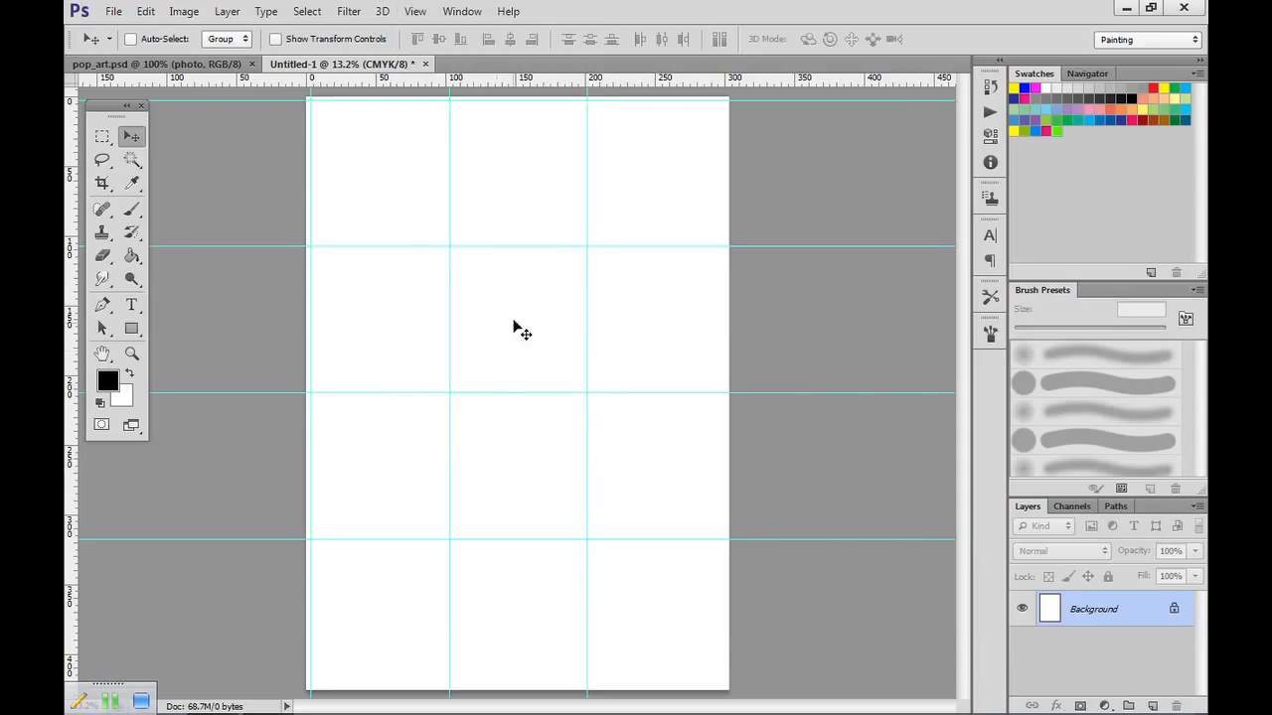
Save the guided canvas as pop_art-02.psd in the subject folder.
left_click(112, 12)
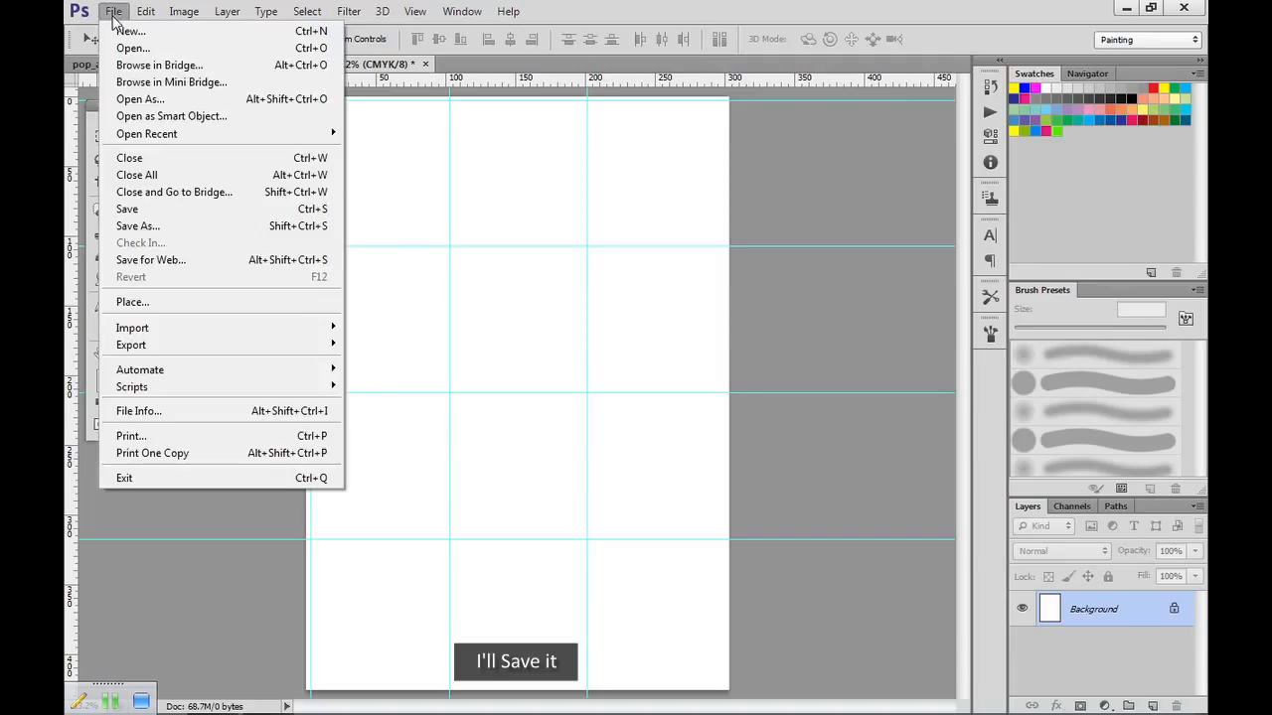
left_click(138, 225)
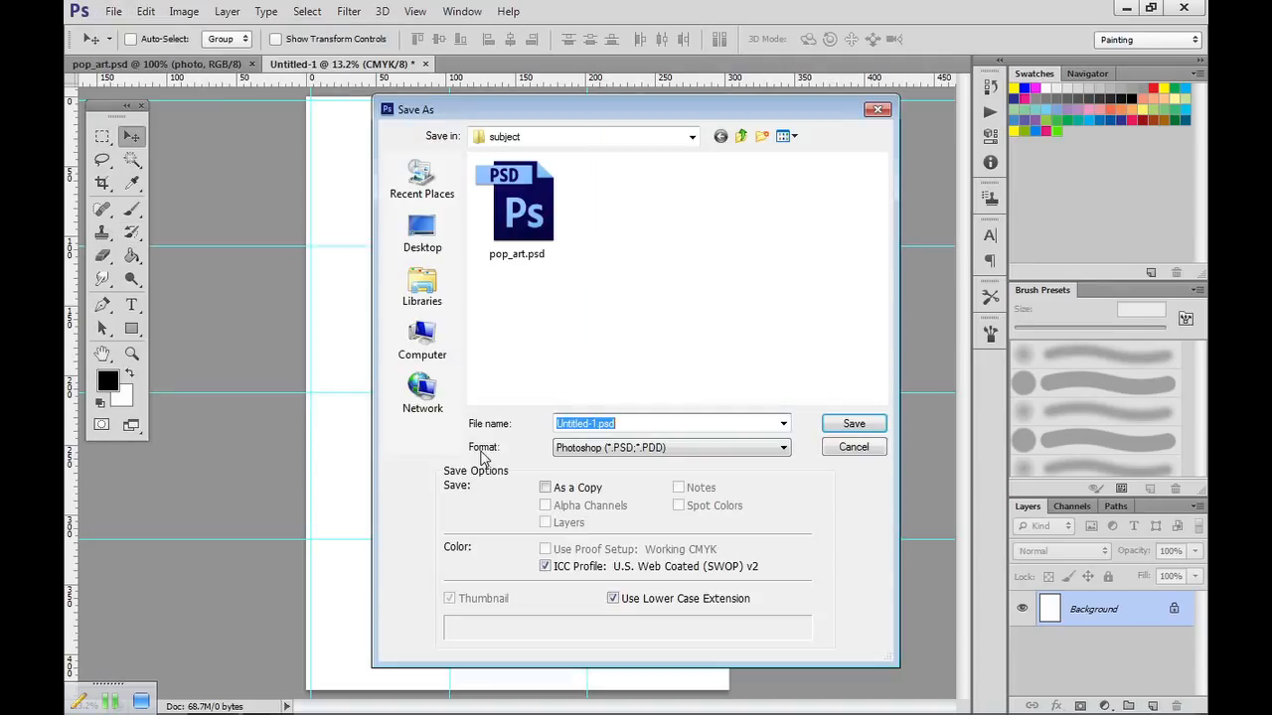
left_click(516, 209)
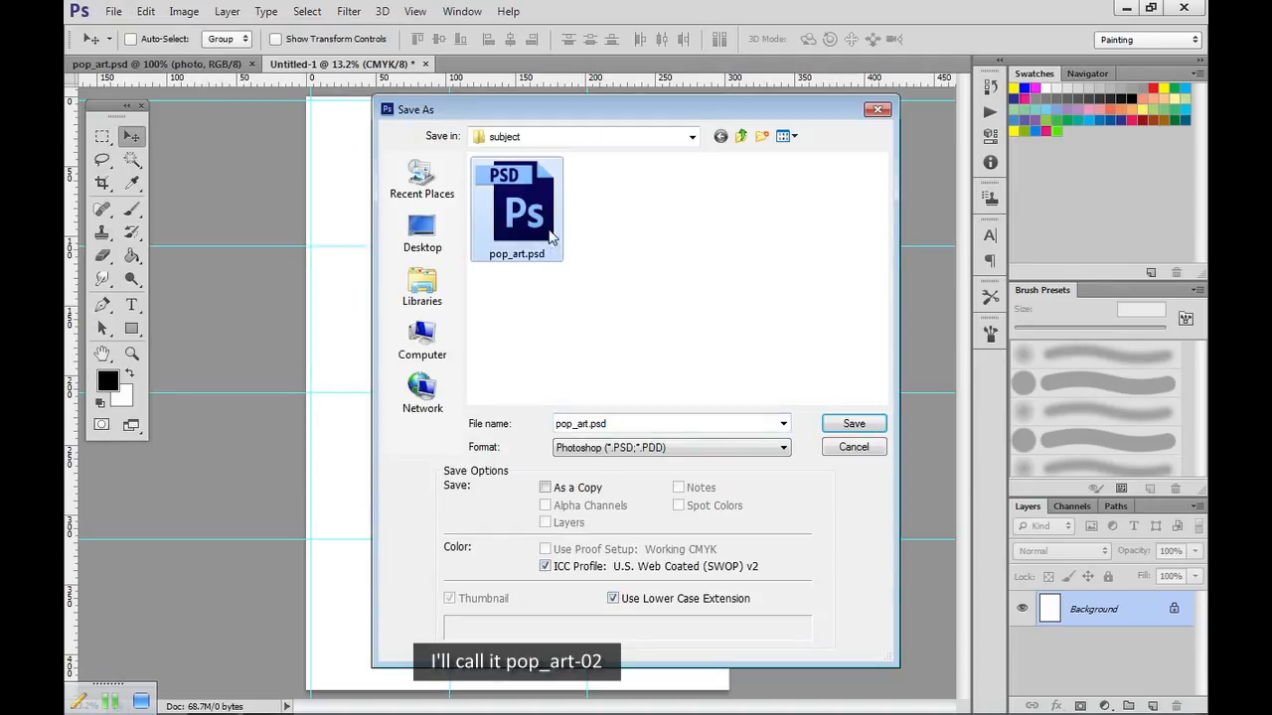
double_click(589, 422)
left_click(589, 422)
type("-02")
left_click(854, 423)
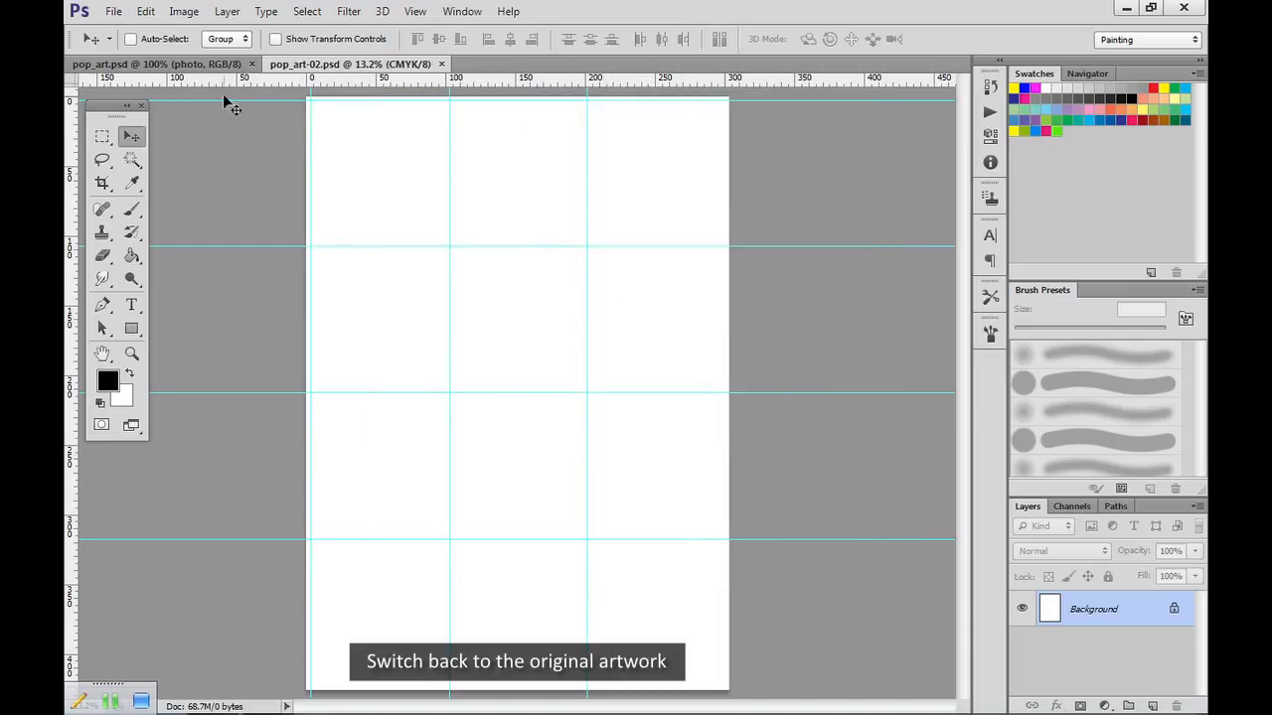
Copy the whole photo layer from pop_art.psd and paste it into pop_art-02.psd.
left_click(210, 69)
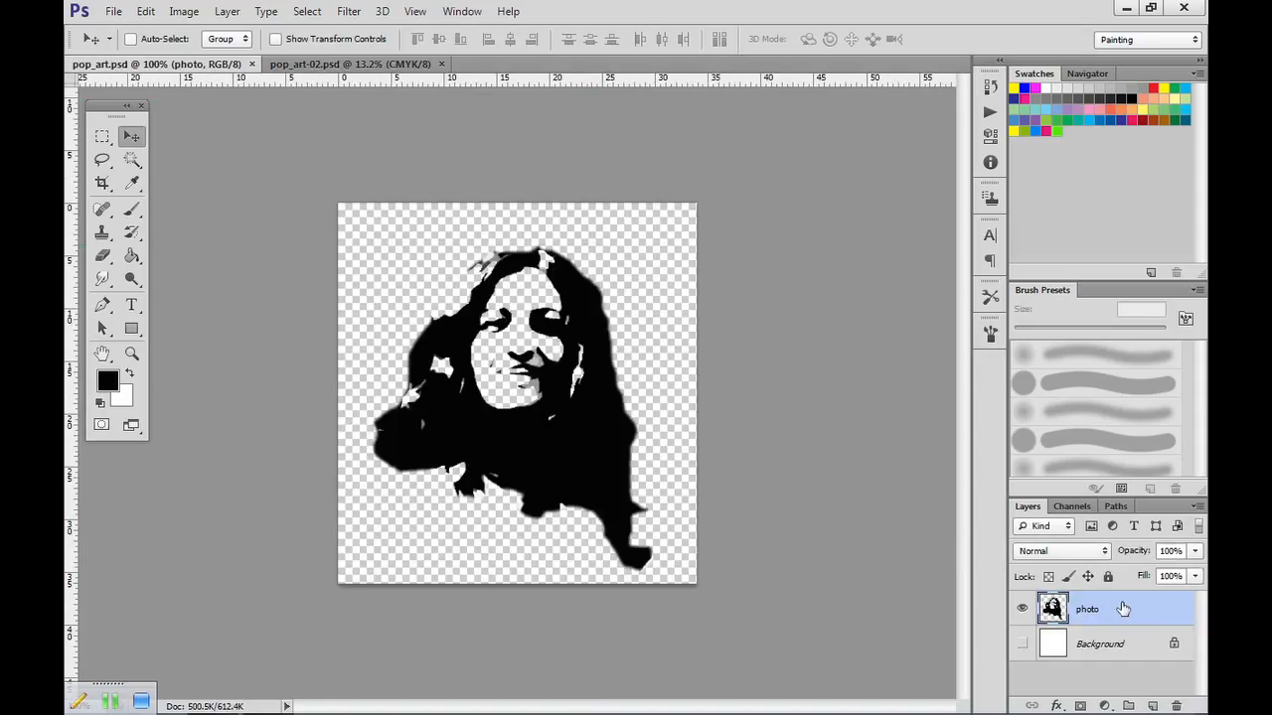
key("ctrl+a")
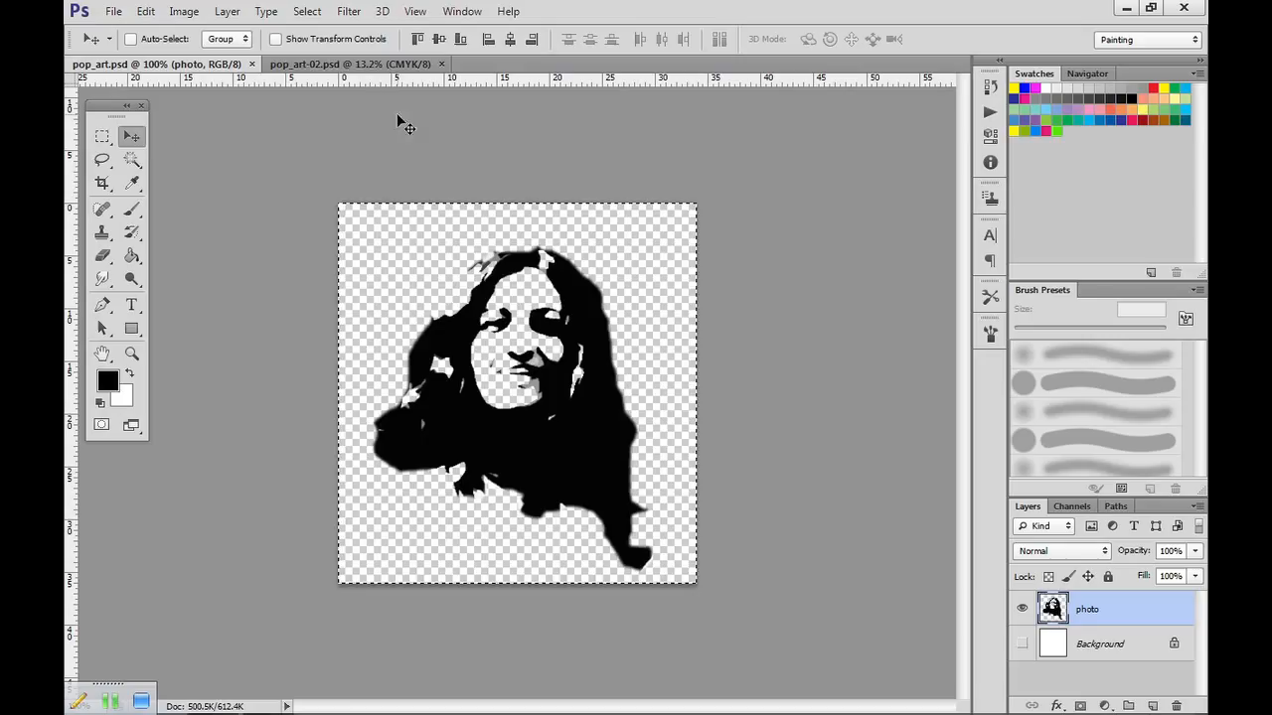
left_click(370, 64)
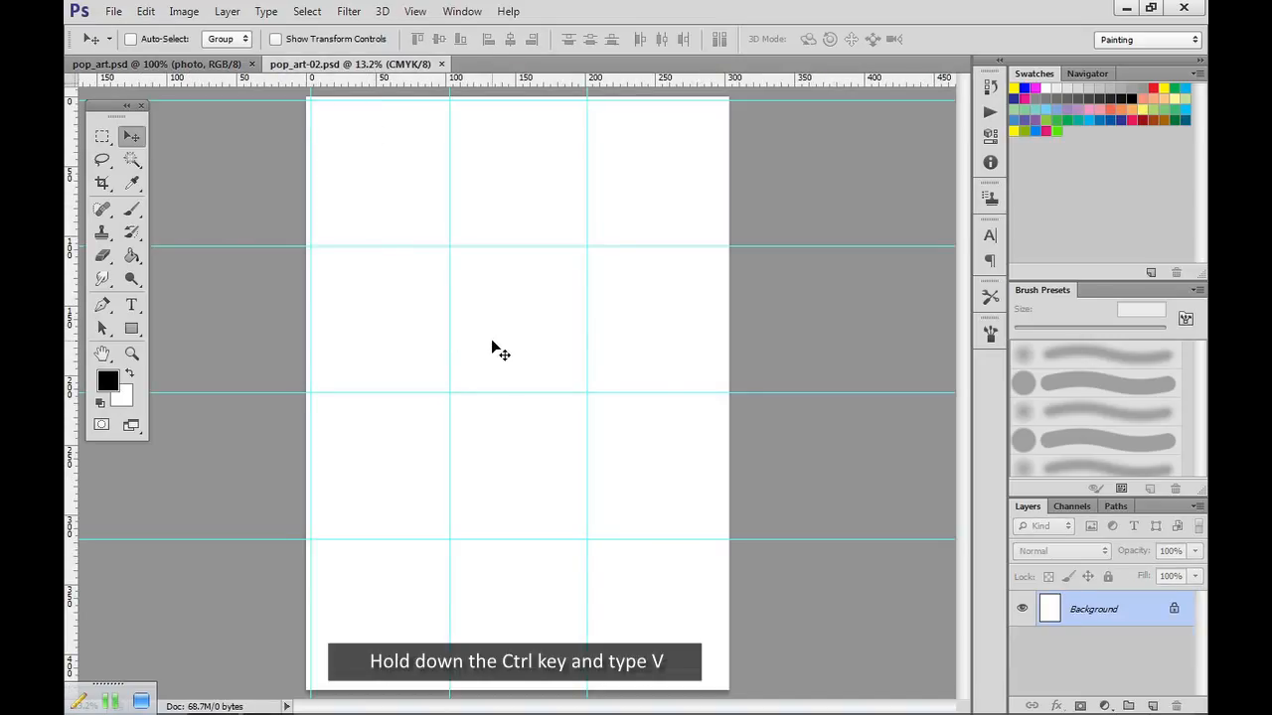
key("ctrl+v")
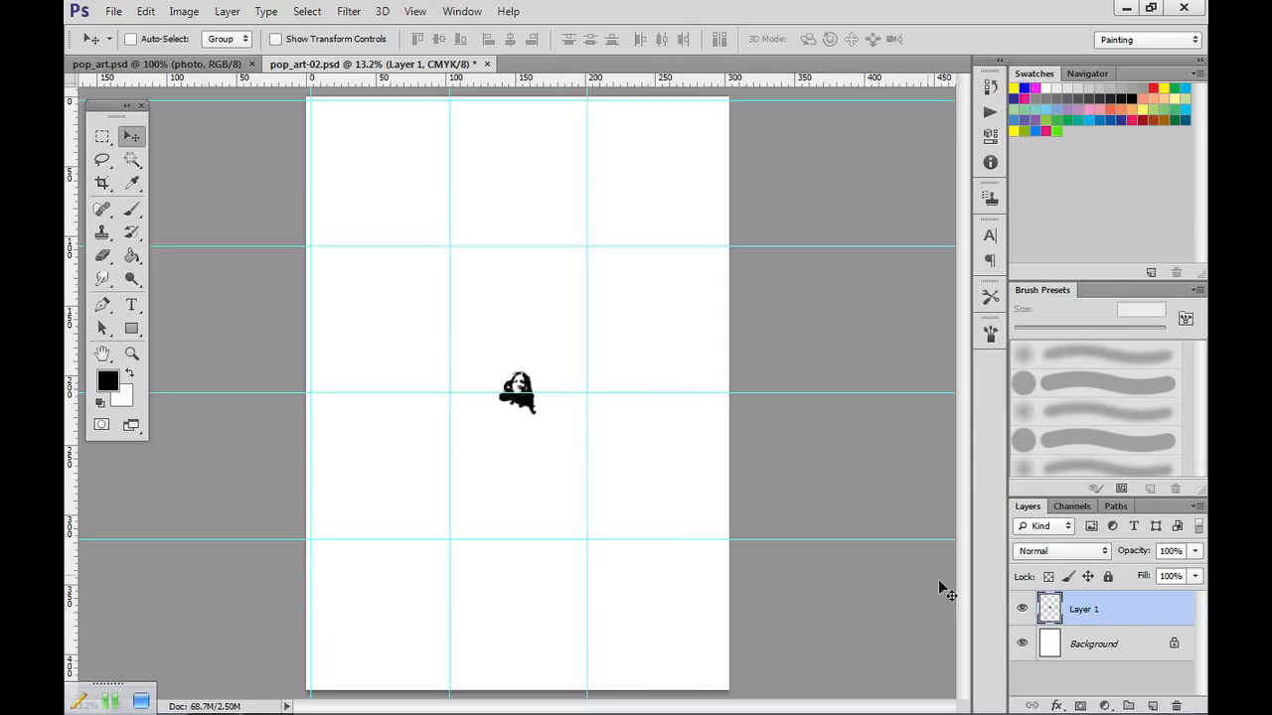
Rename the pasted portrait layer as photo-01.
double_click(1092, 616)
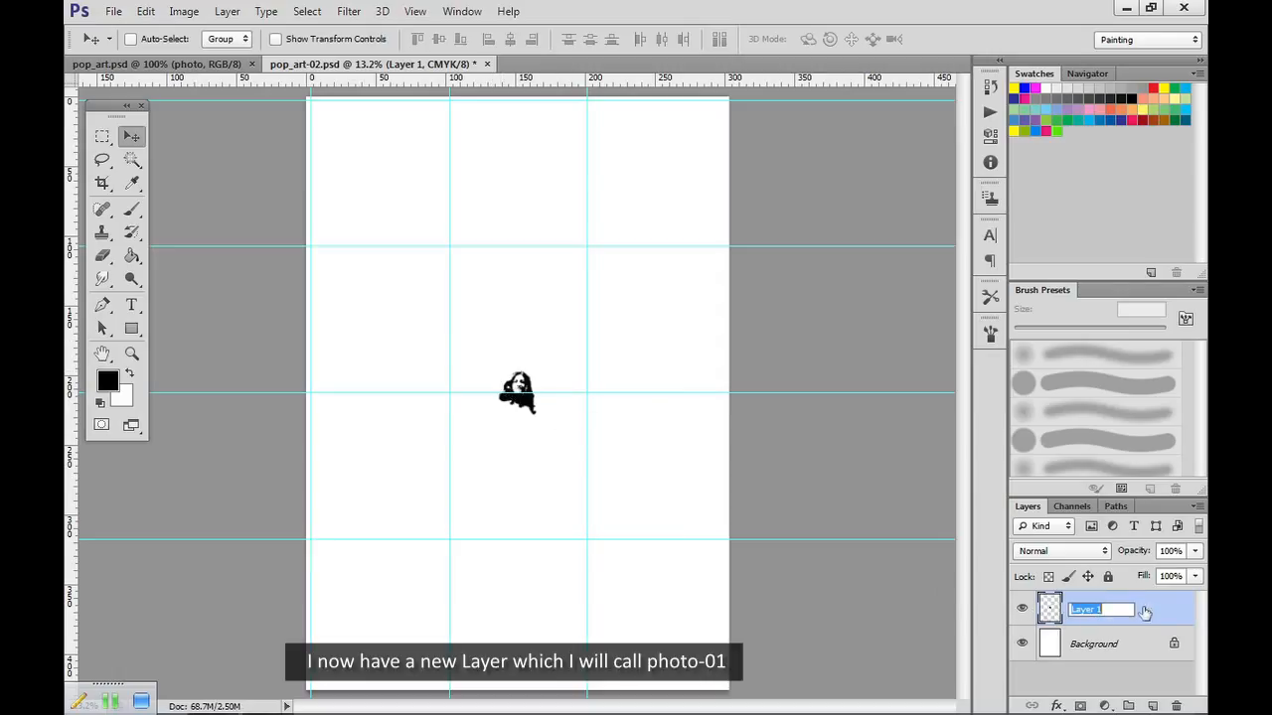
type("photo-01")
key("Return")
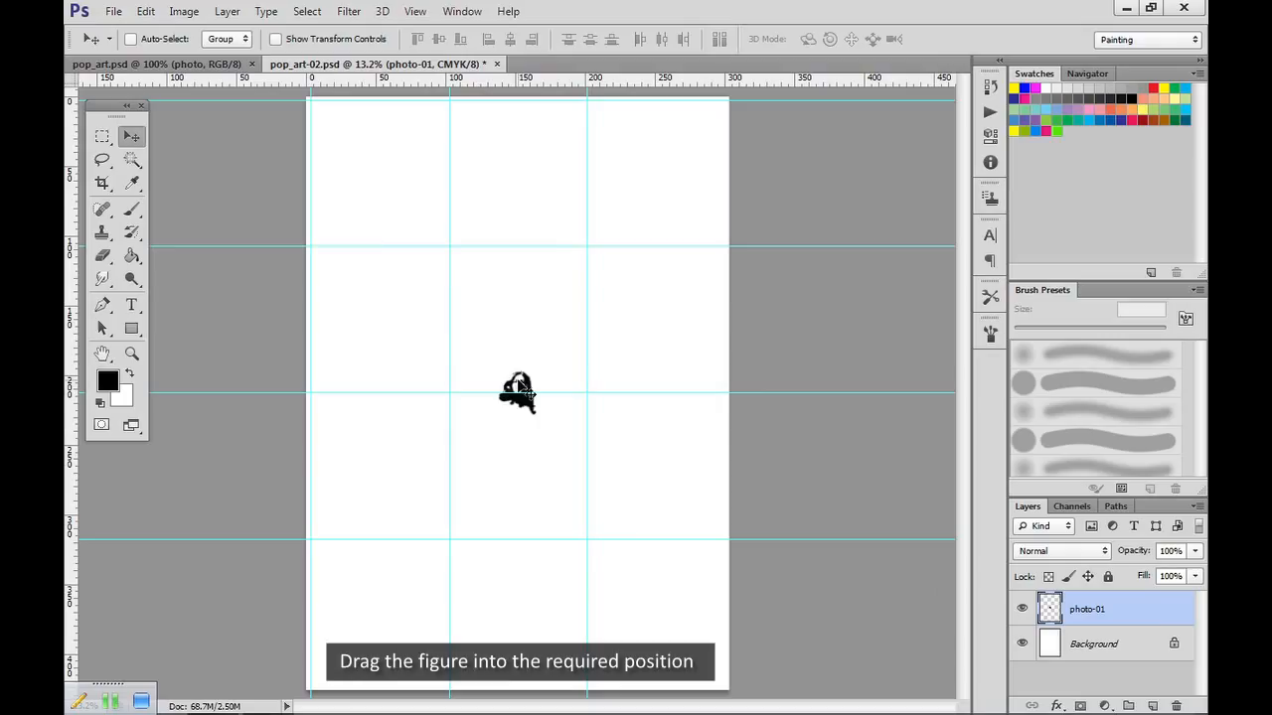
Move the portrait into the top-left grid cell and scale it proportionally to about 318% to fill the cell.
left_click_drag(519, 386, 376, 162)
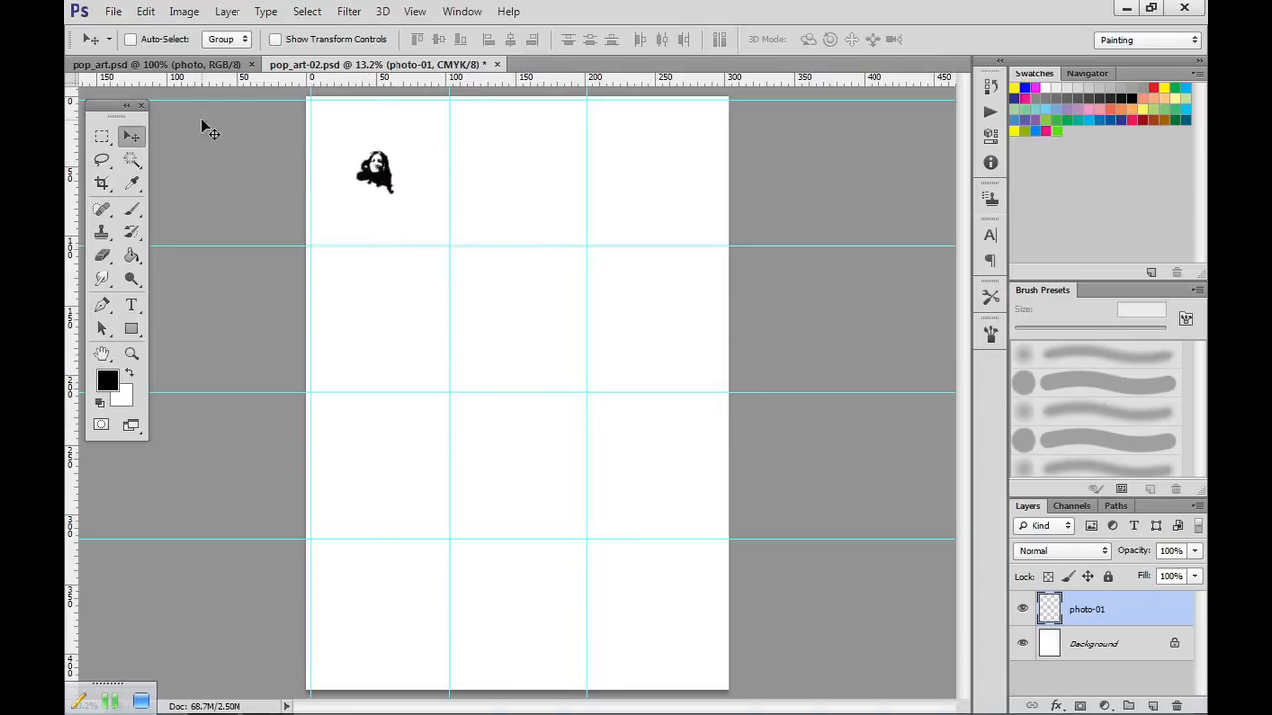
left_click(145, 11)
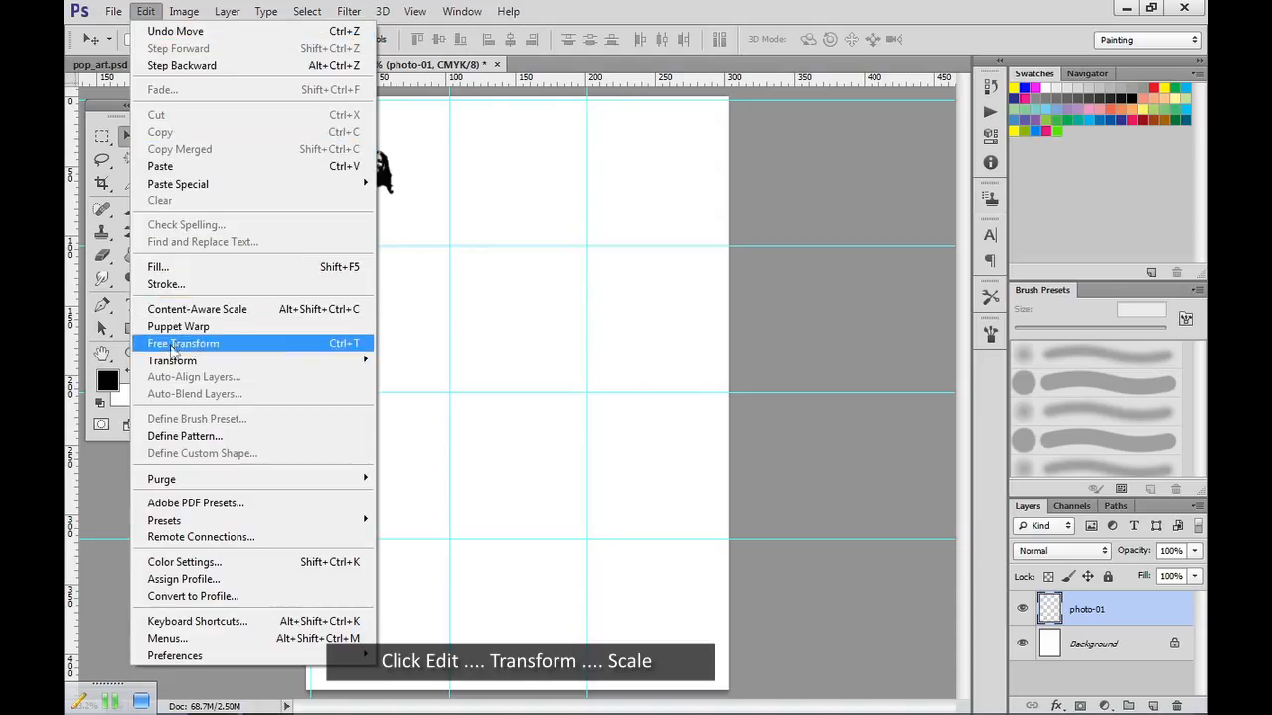
mouse_move(177, 364)
left_click(430, 388)
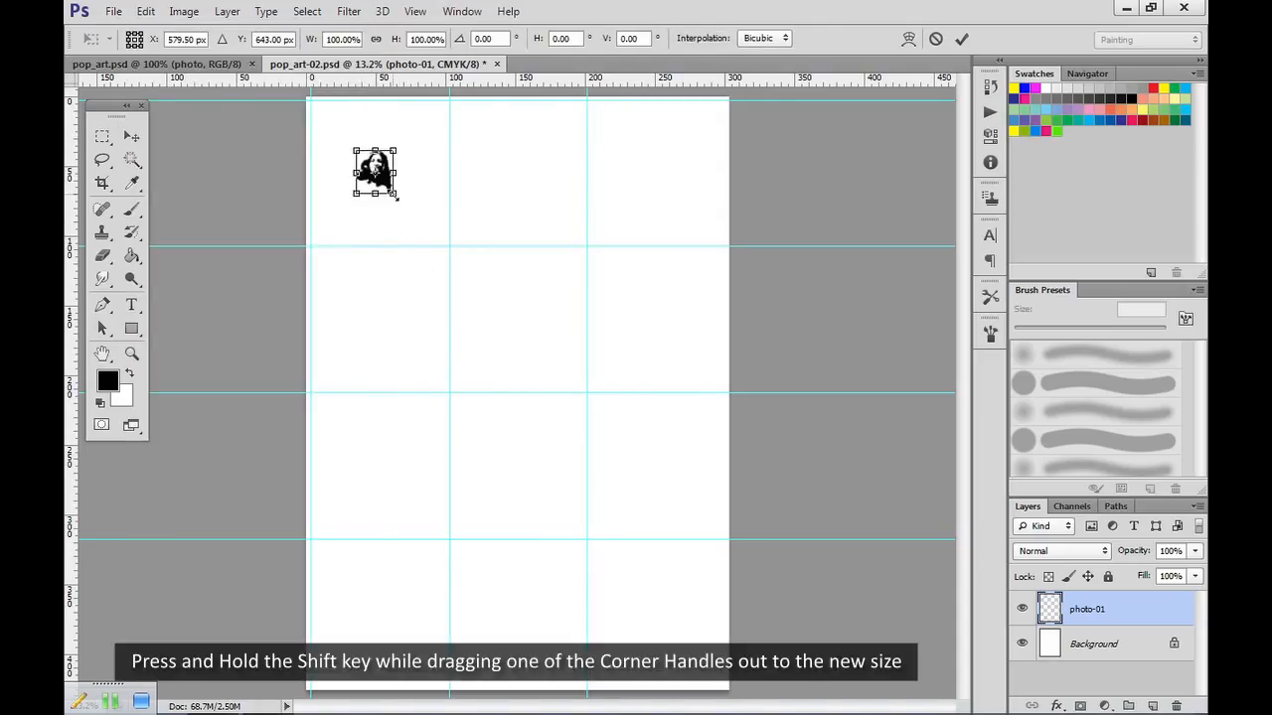
left_click_drag(399, 200, 434, 249)
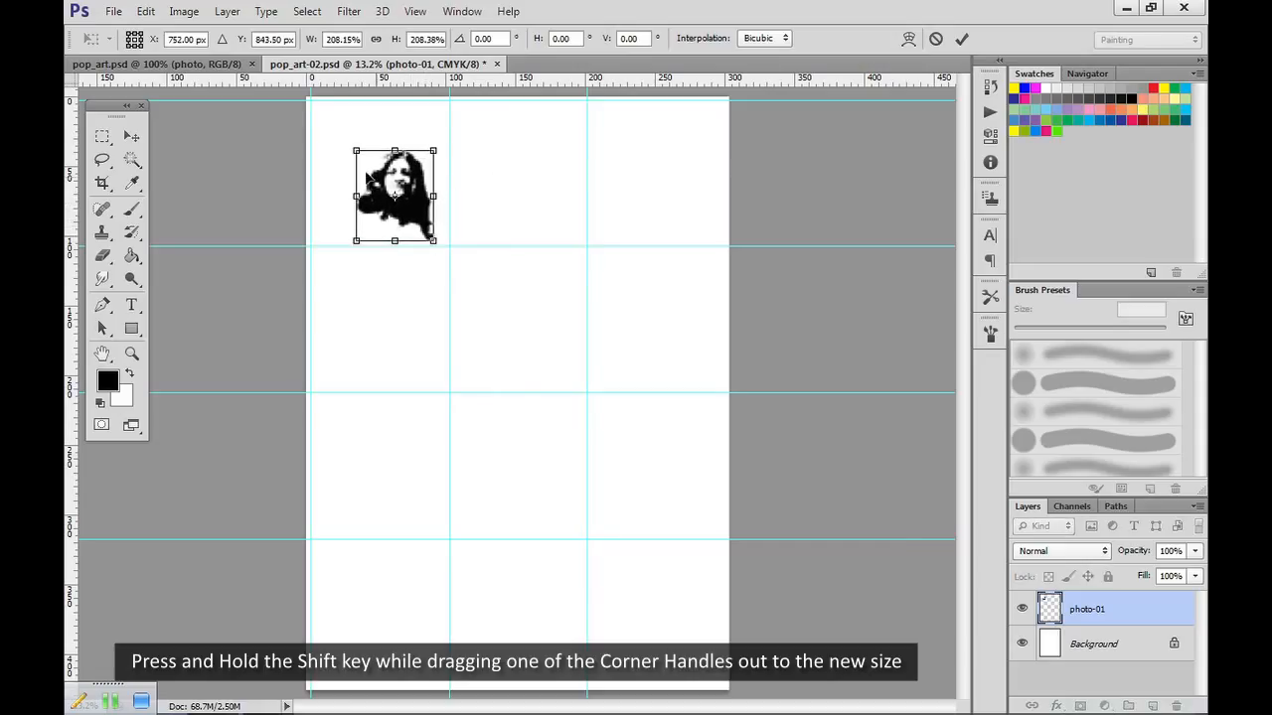
left_click_drag(352, 144, 319, 97)
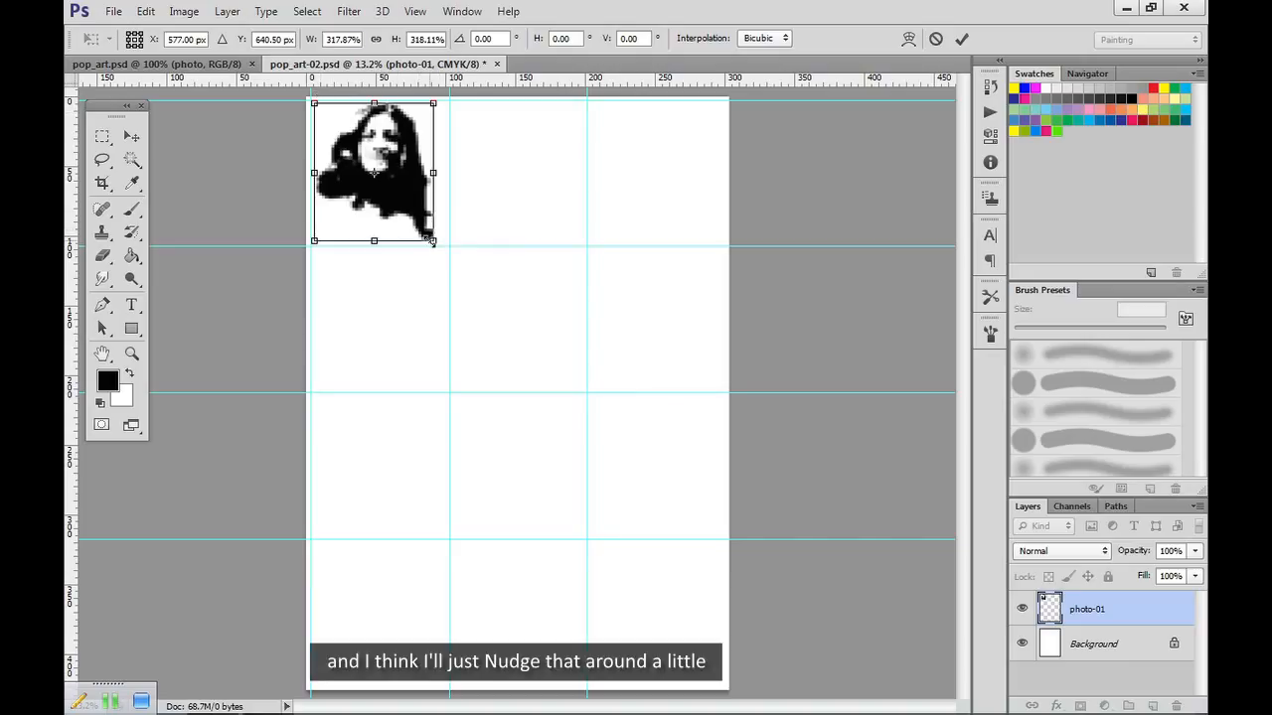
double_click(394, 194)
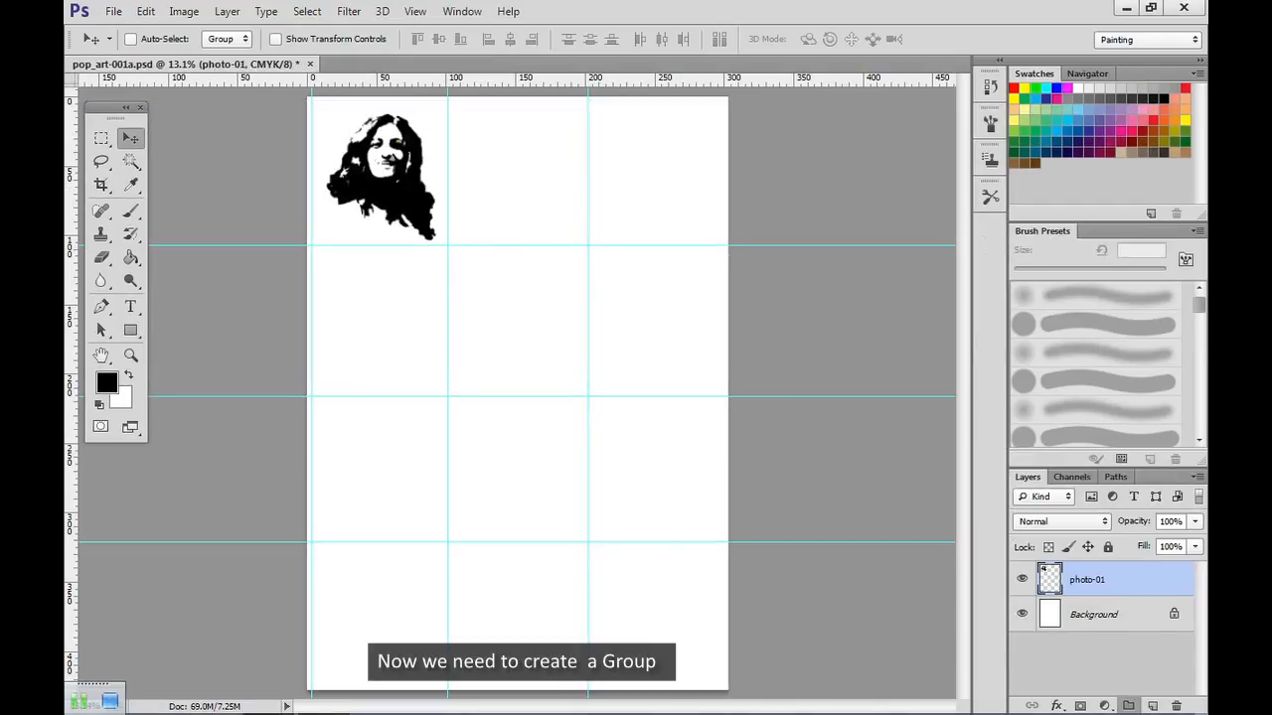
Create a layer group and move the photo-01 layer into it.
left_click(1128, 706)
left_click_drag(1087, 600, 1087, 574)
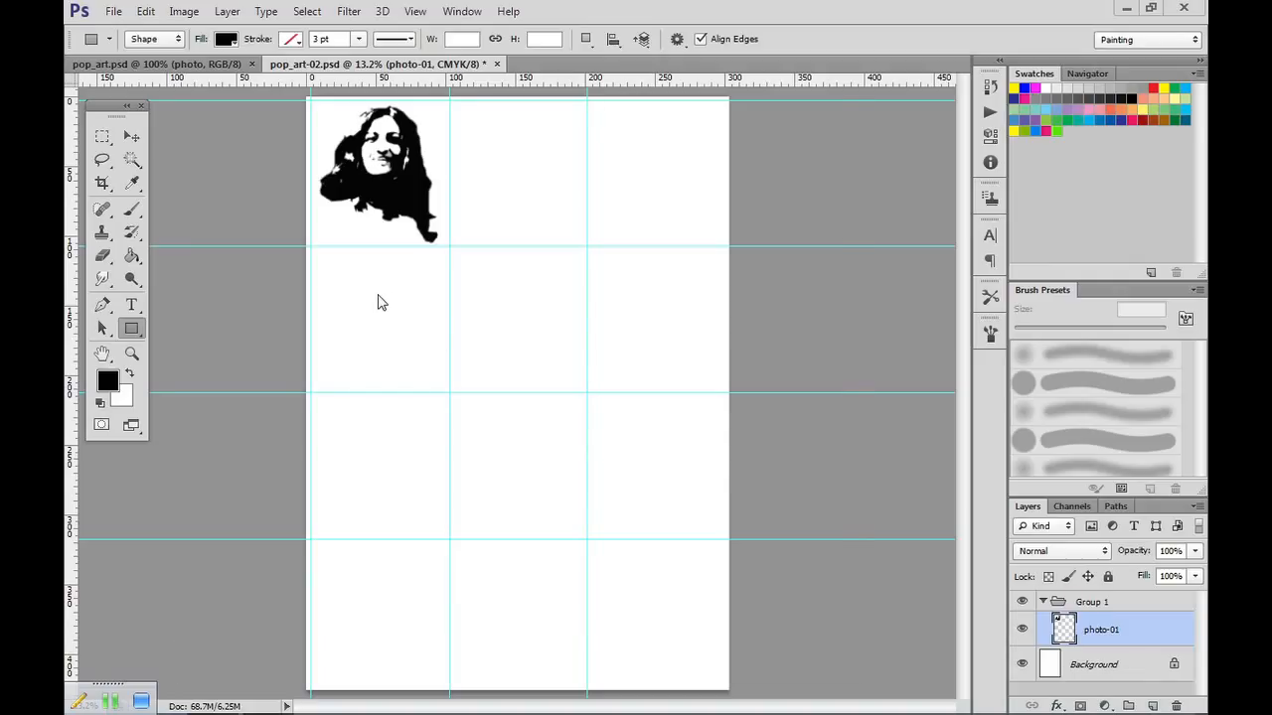
Check that snapping to guides is enabled in the view's snap options.
left_click(415, 12)
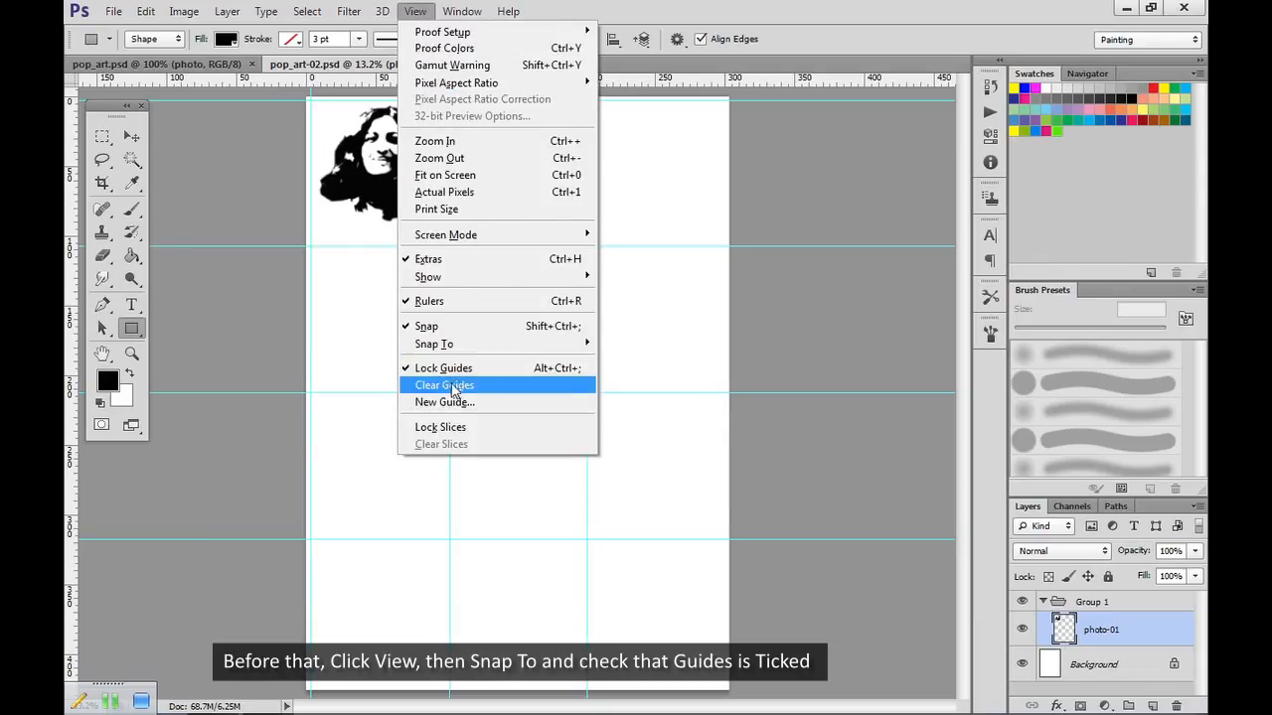
mouse_move(449, 348)
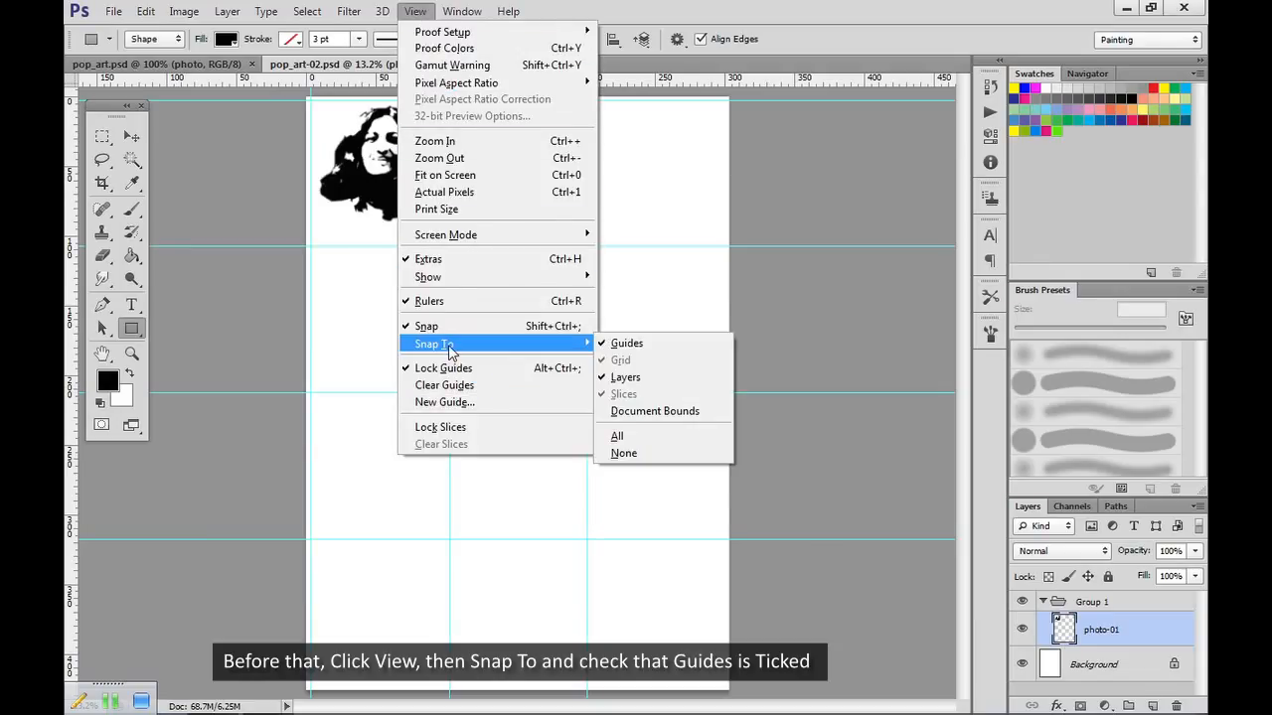
left_click(782, 302)
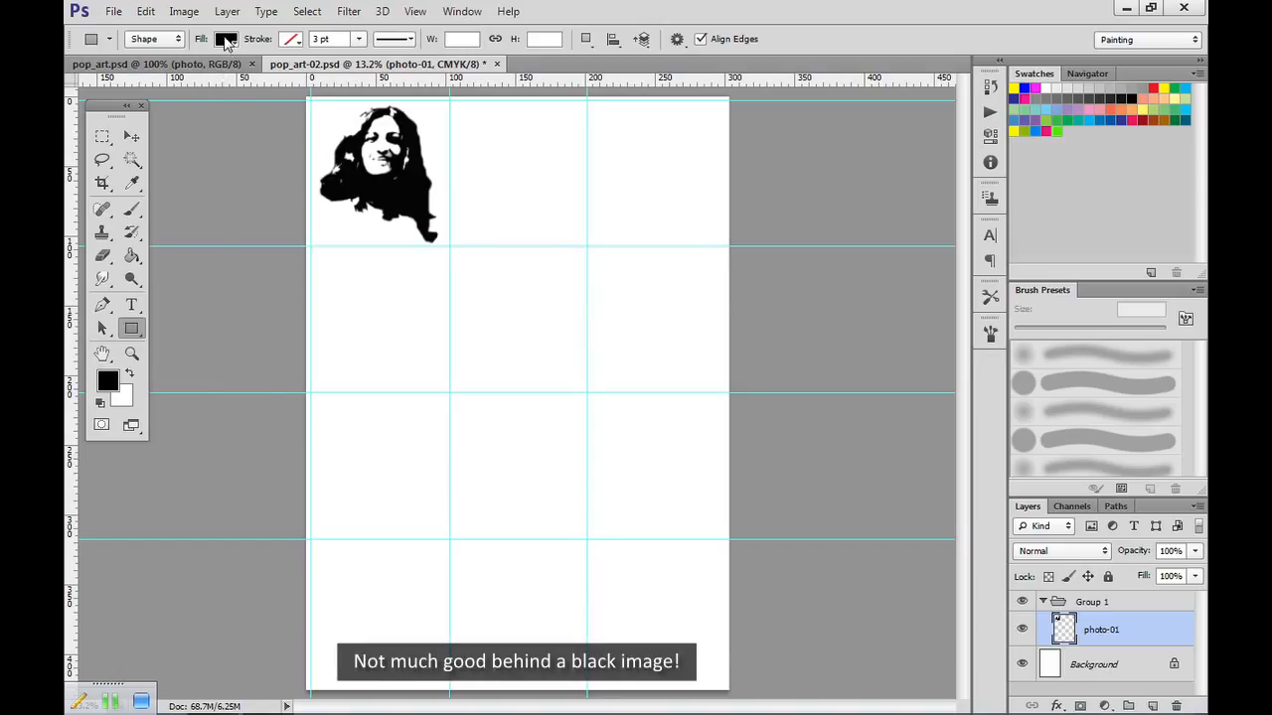
Draw a lime green (#92ed1c) rectangle filling the top-left grid cell and place its layer beneath photo-01 in Group 1.
left_click(112, 383)
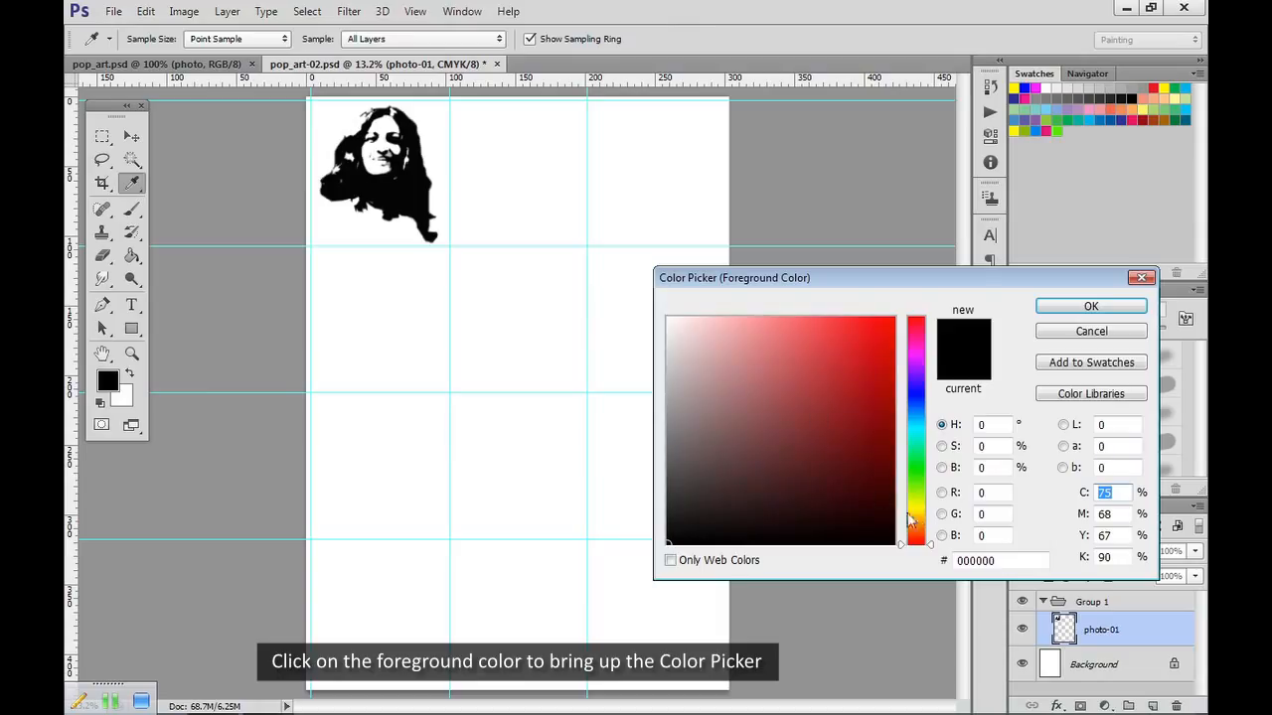
left_click_drag(914, 513, 921, 488)
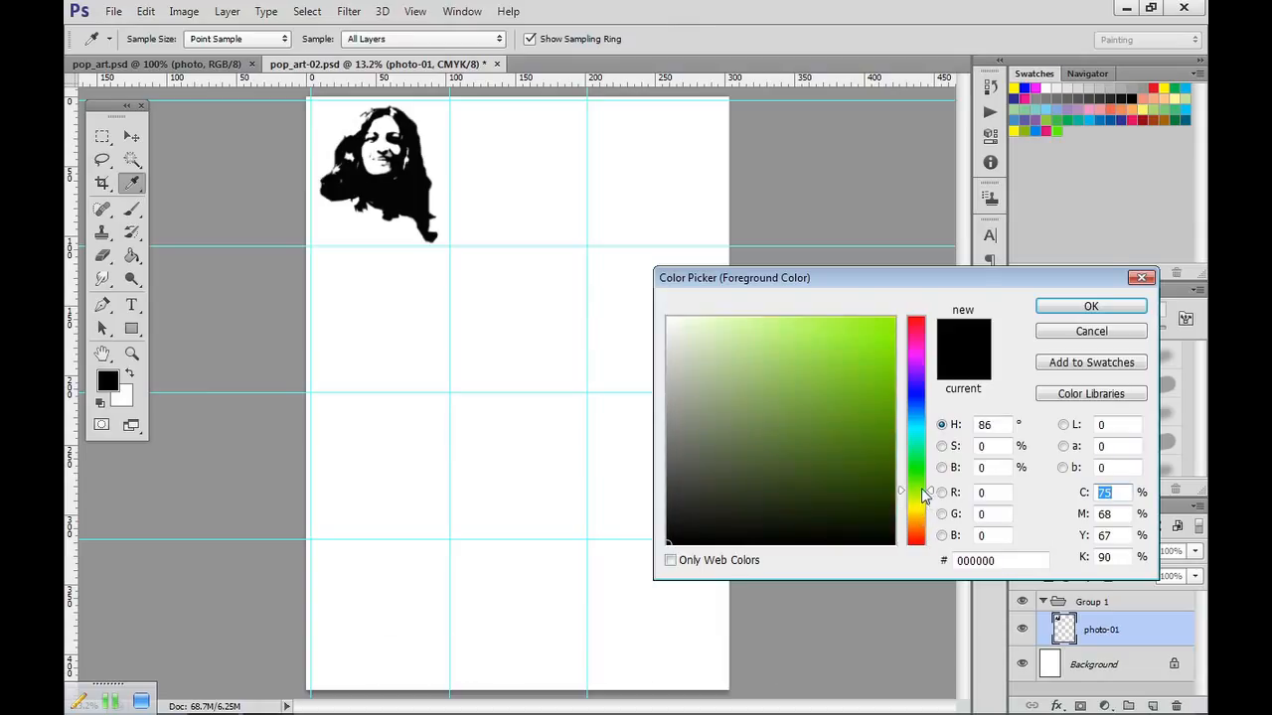
left_click(867, 333)
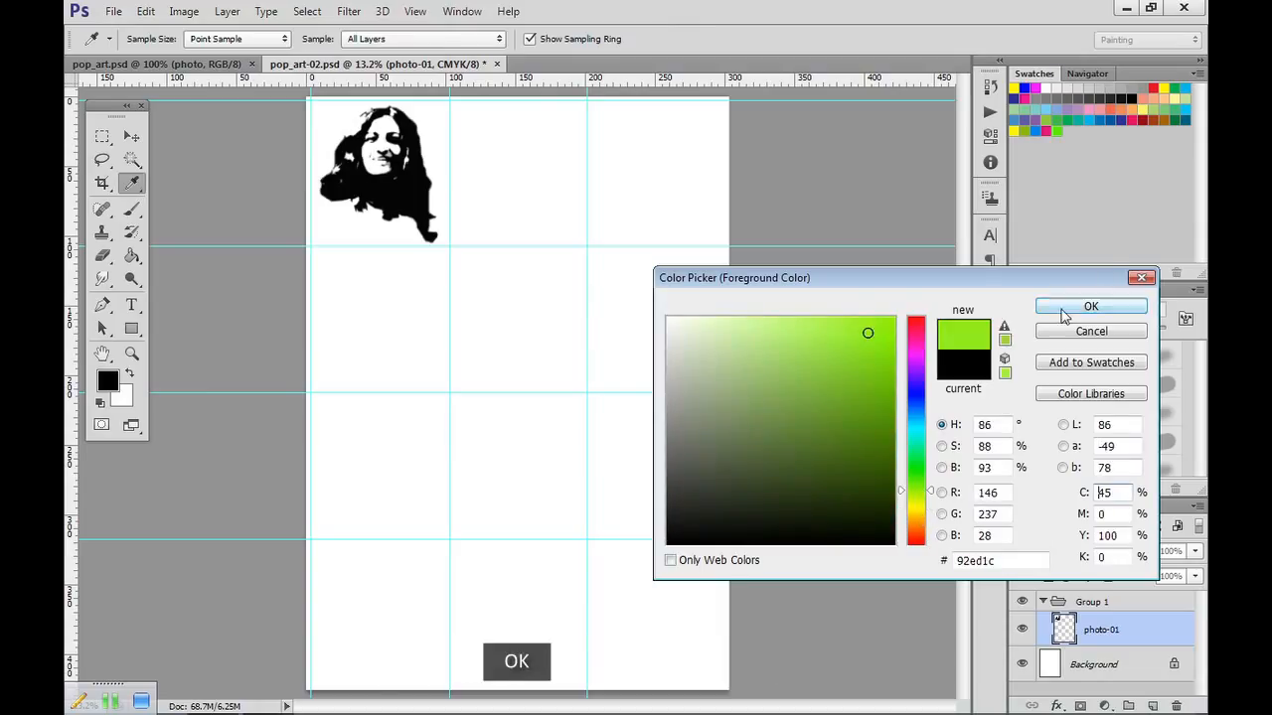
left_click(1091, 306)
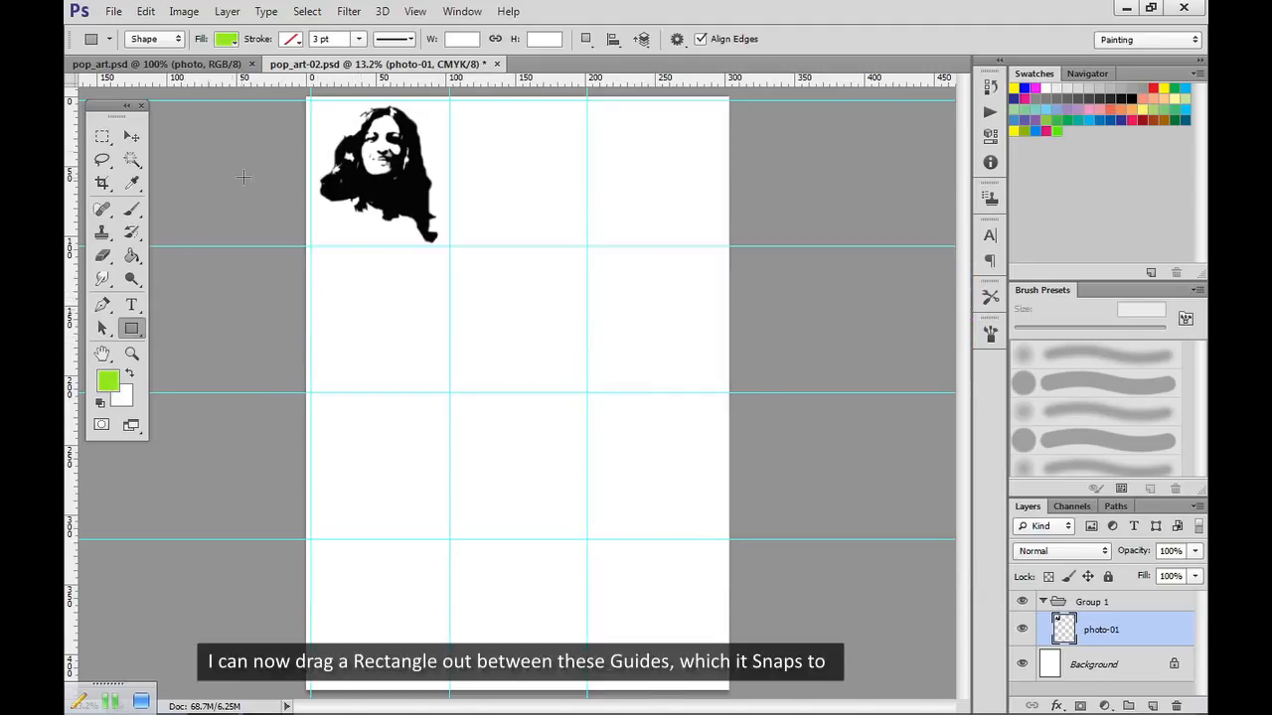
left_click_drag(310, 99, 442, 249)
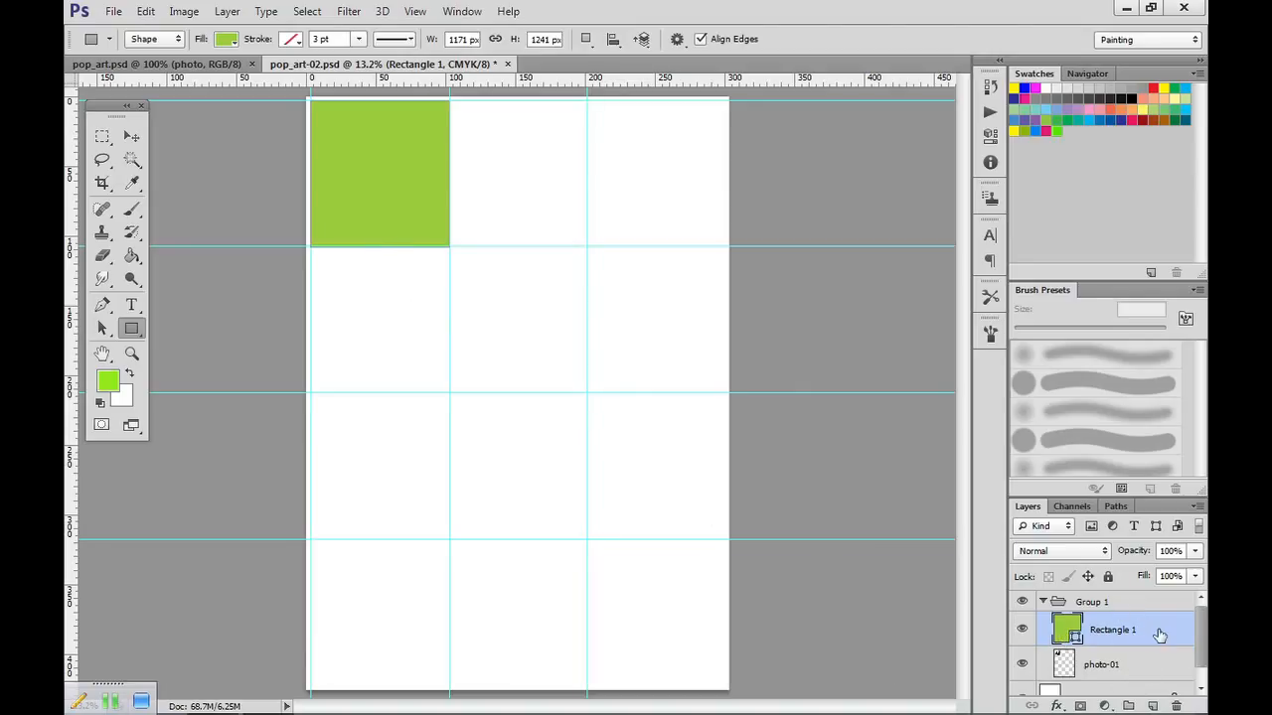
left_click_drag(1162, 636, 1163, 685)
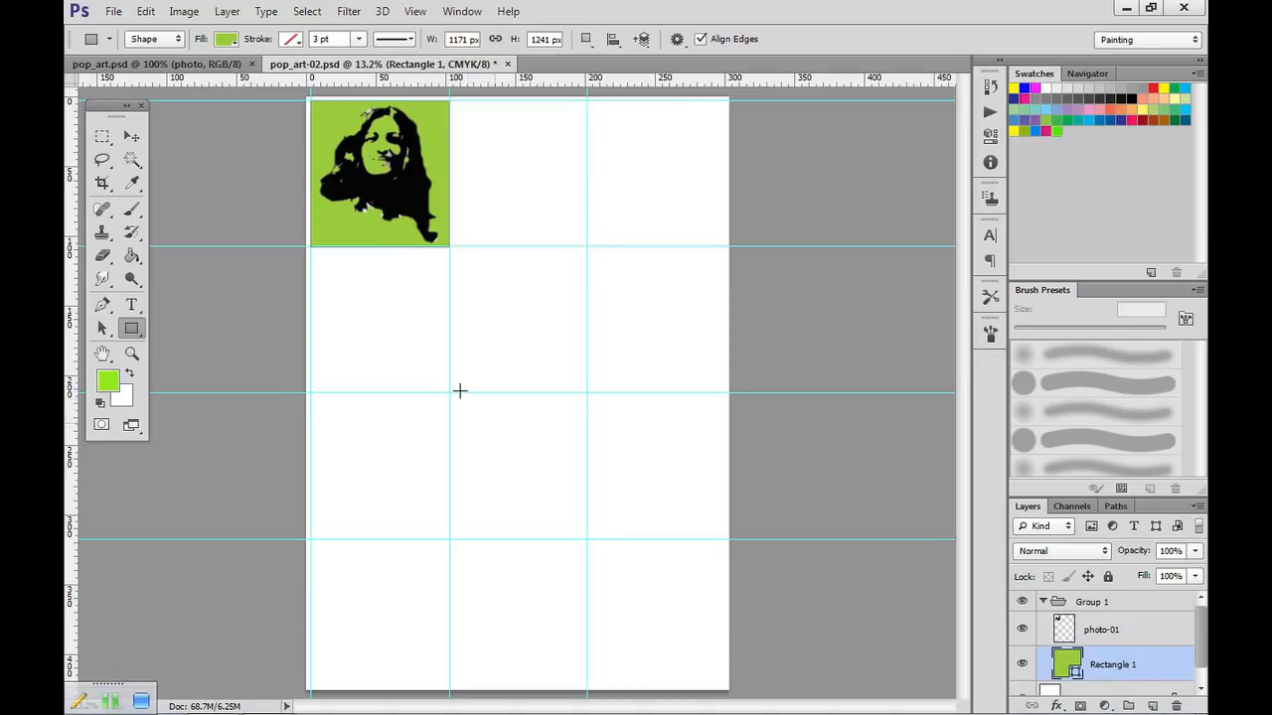
Select the white remnants along the portrait's lower edge and upper hair on the photo-01 layer with the Magic Wand and cut them out.
key("z")
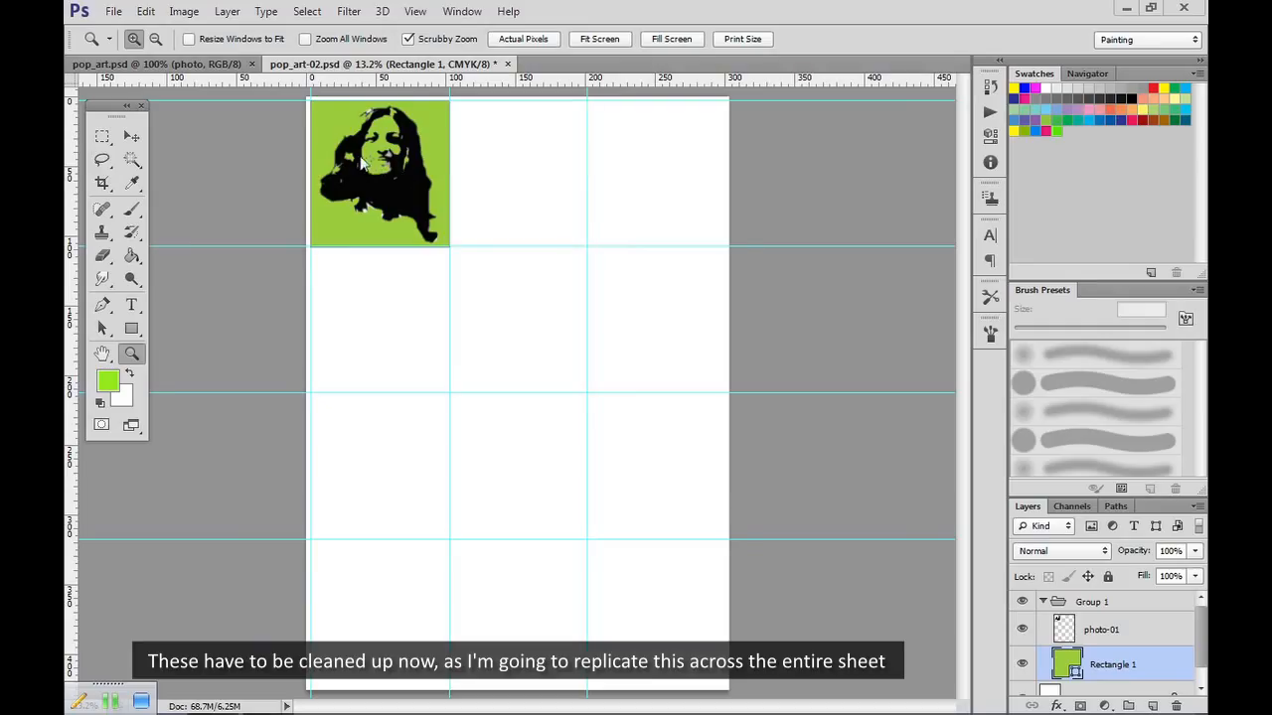
left_click_drag(315, 119, 402, 207)
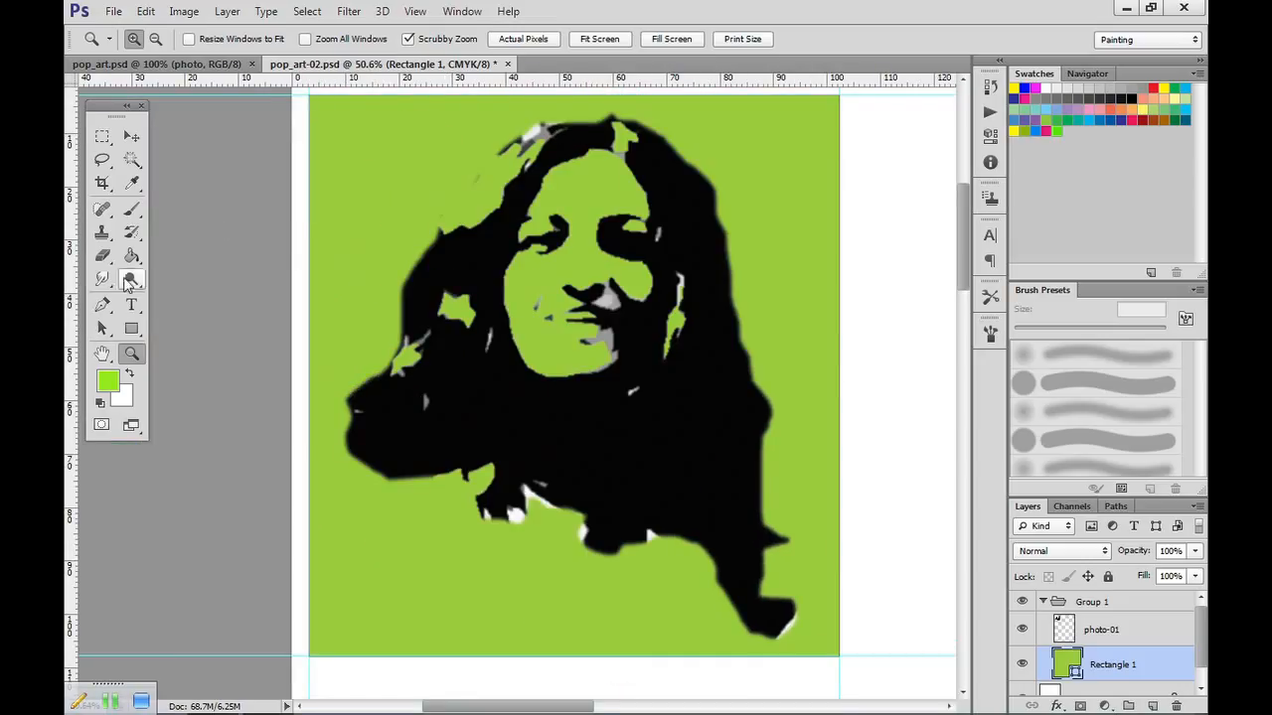
left_click(132, 159, "alt")
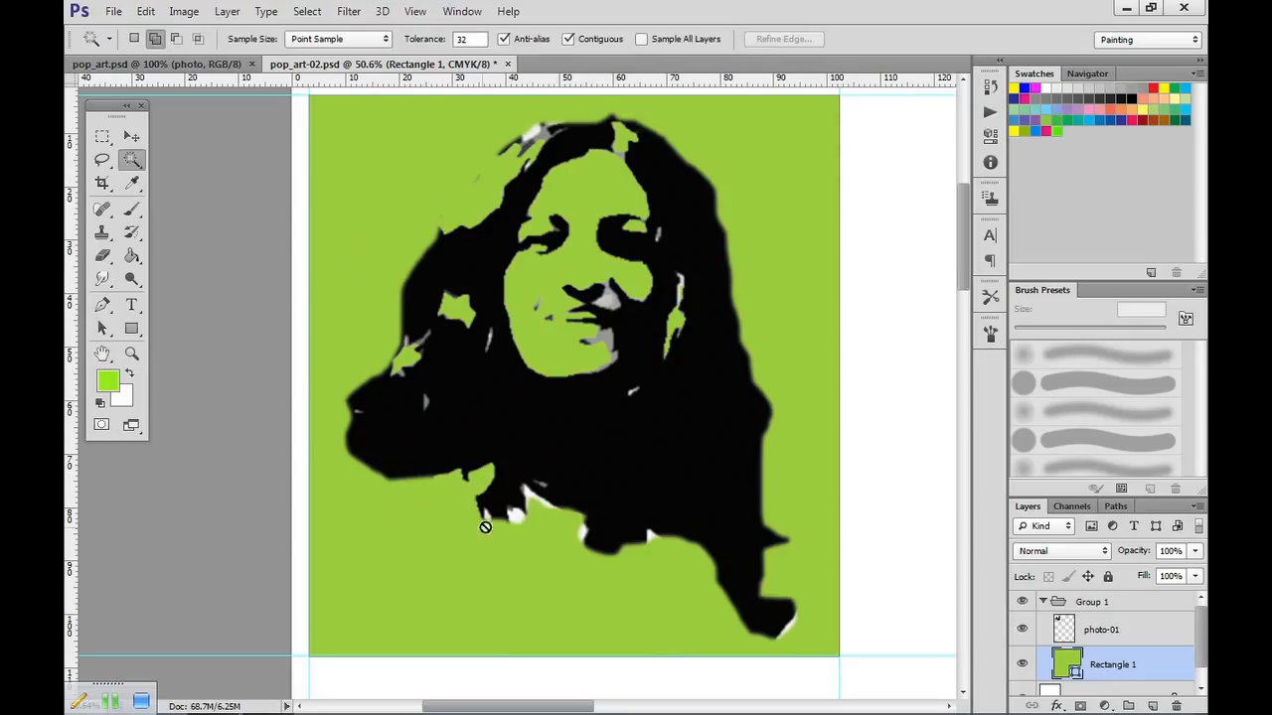
left_click(515, 518)
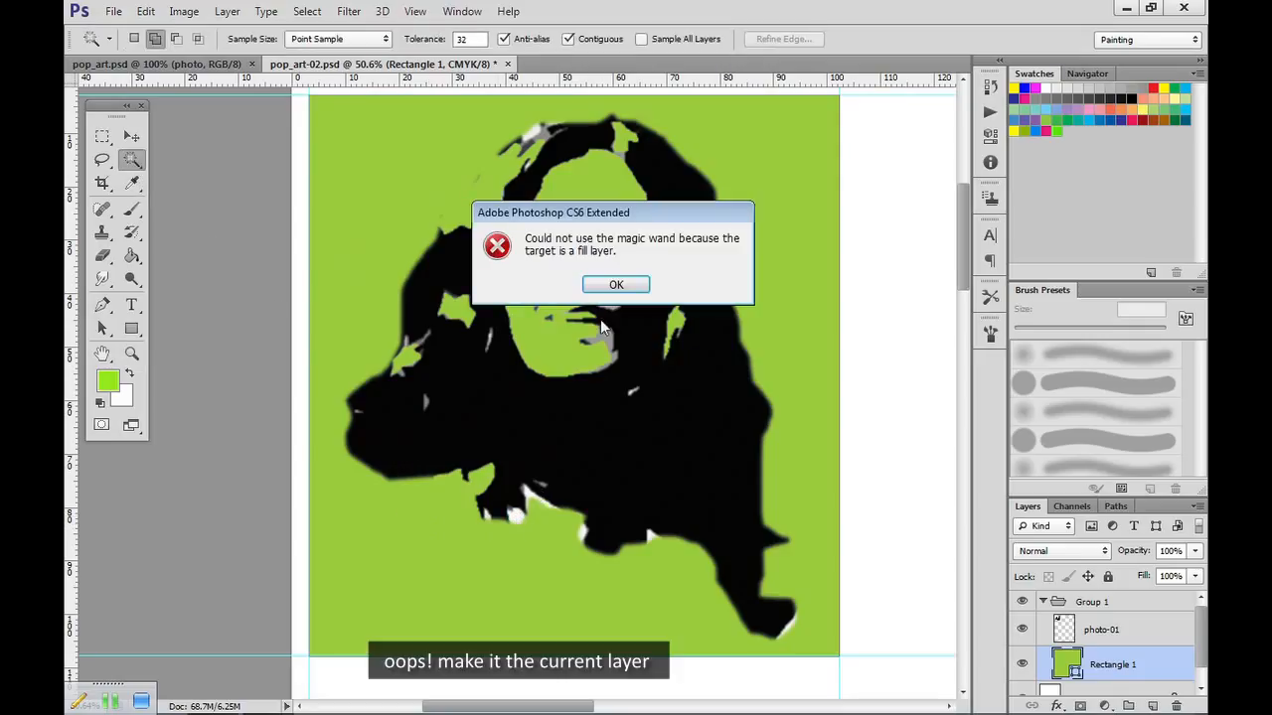
left_click(617, 285)
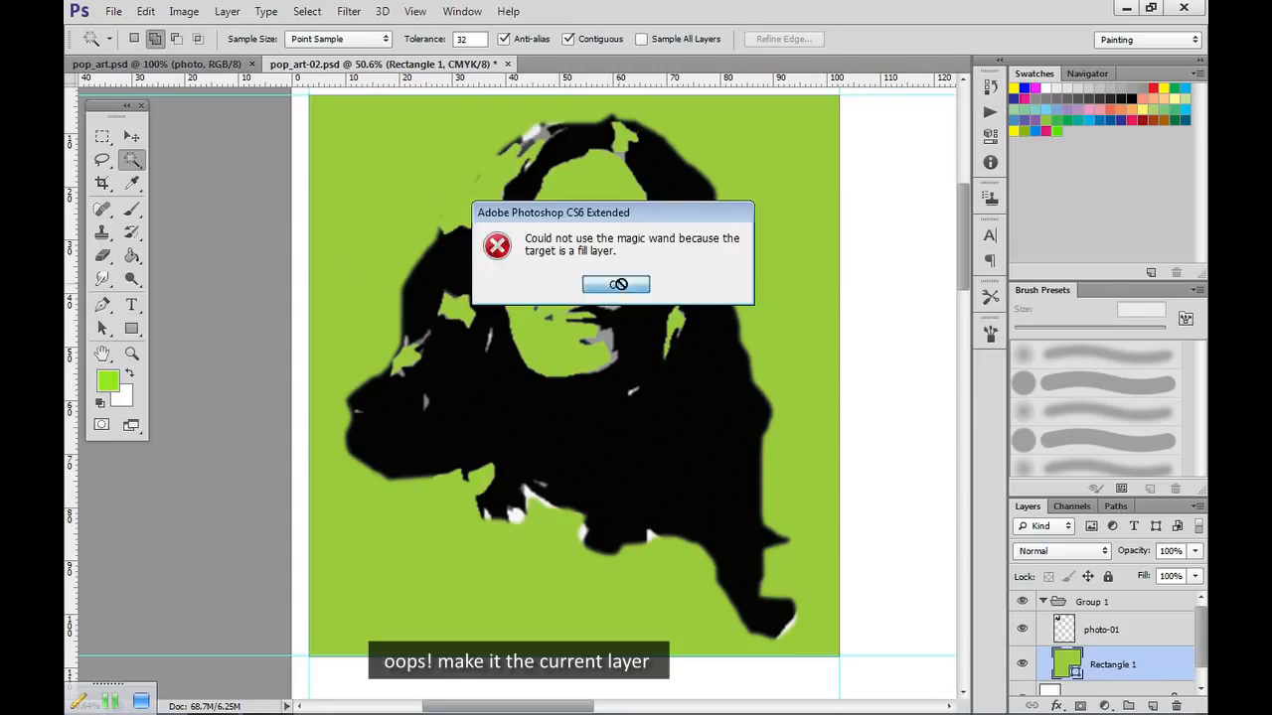
left_click(1136, 638)
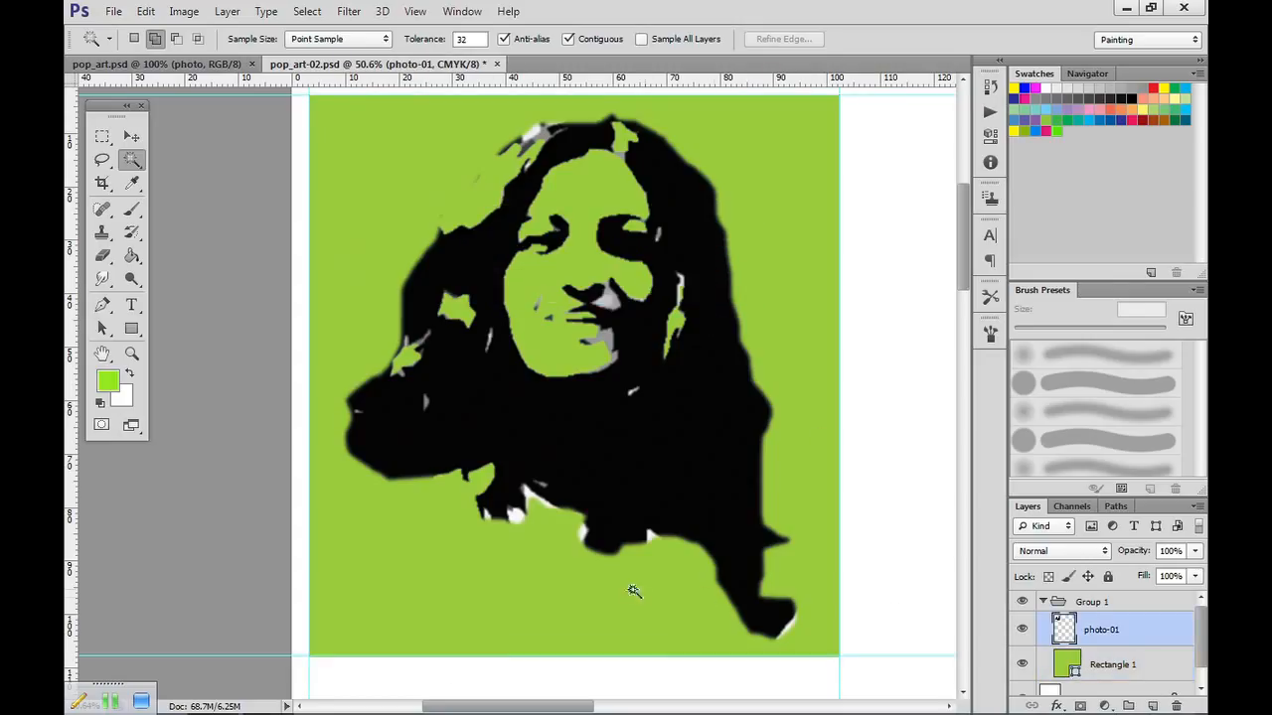
left_click(515, 517)
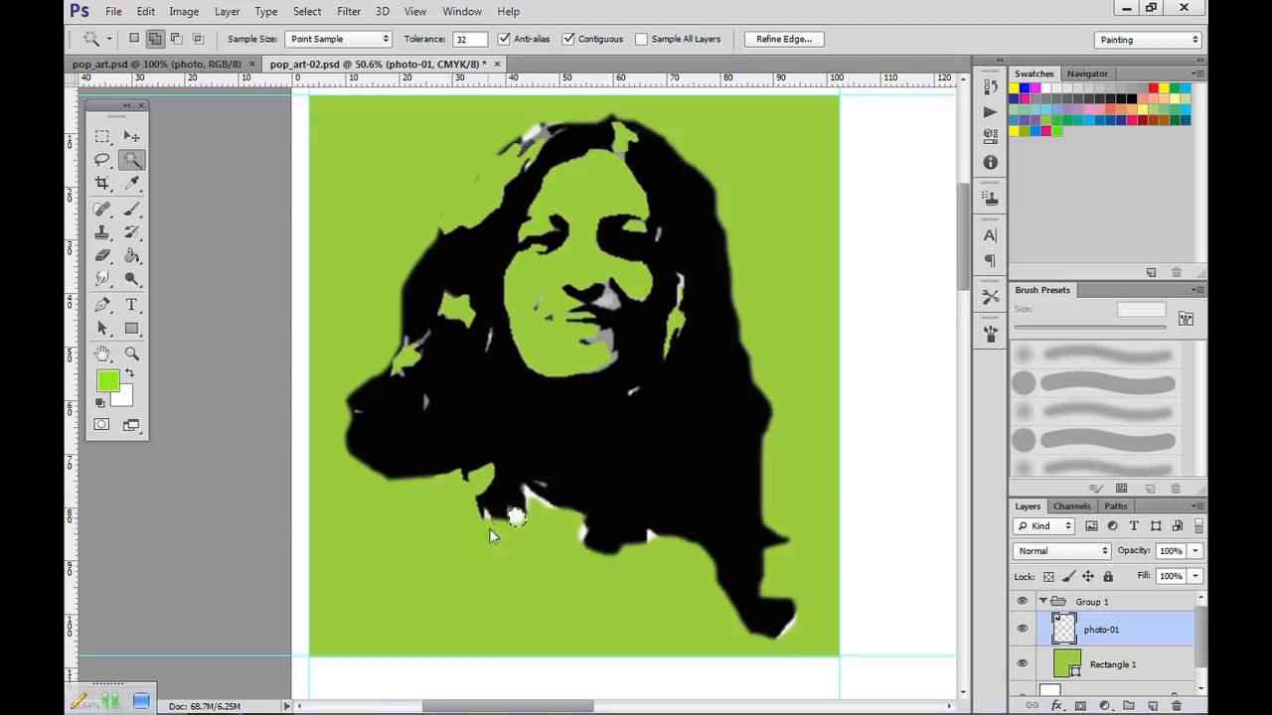
left_click(534, 493)
left_click(581, 536)
left_click(651, 538)
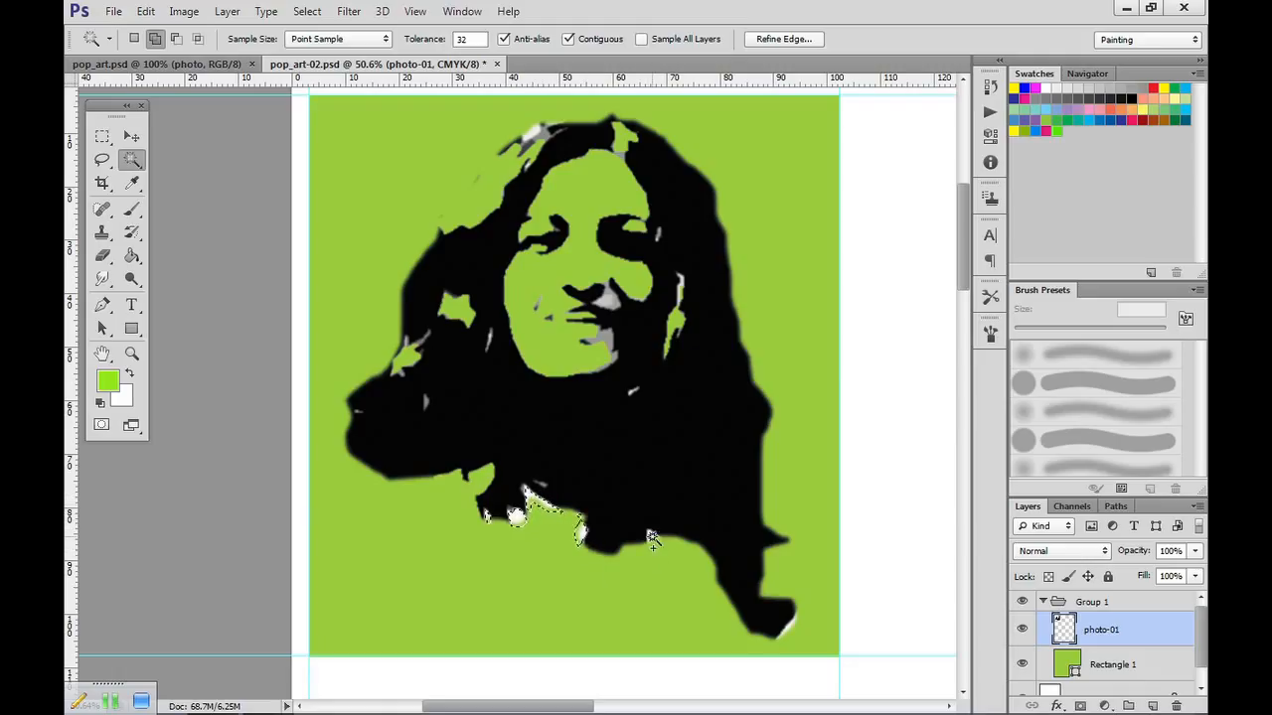
left_click(783, 632)
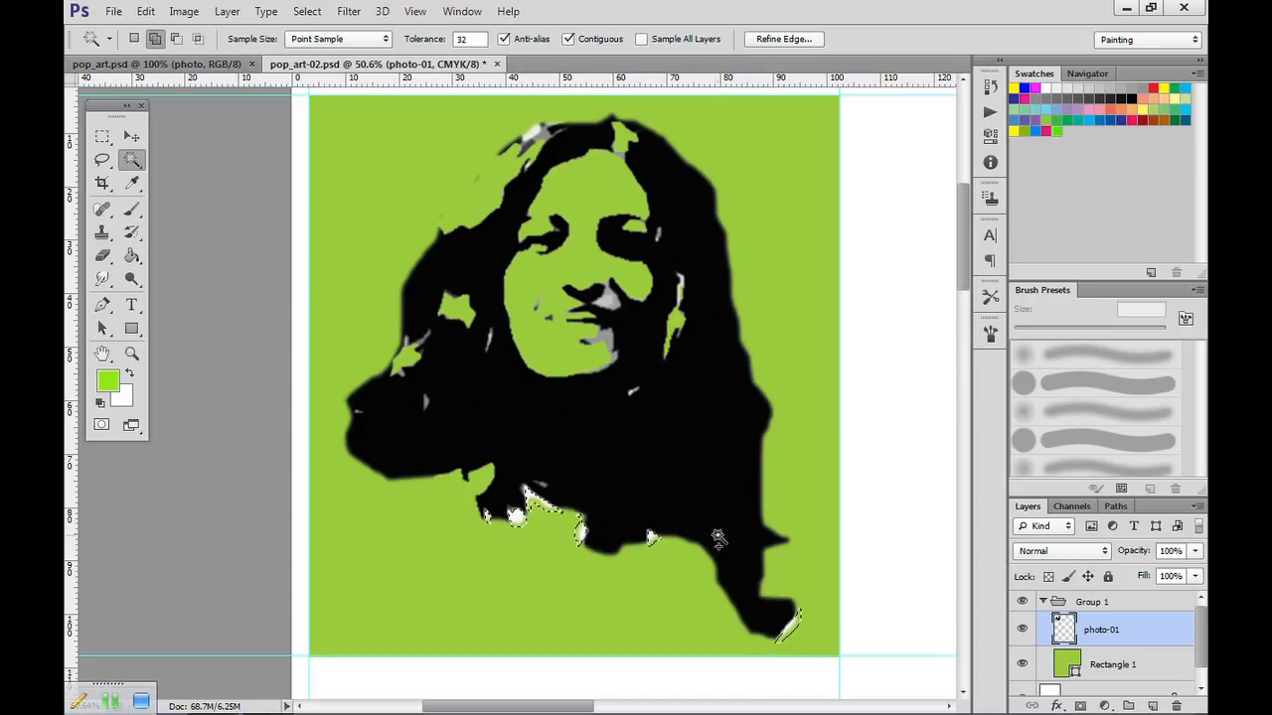
left_click(532, 133)
key("ctrl+x")
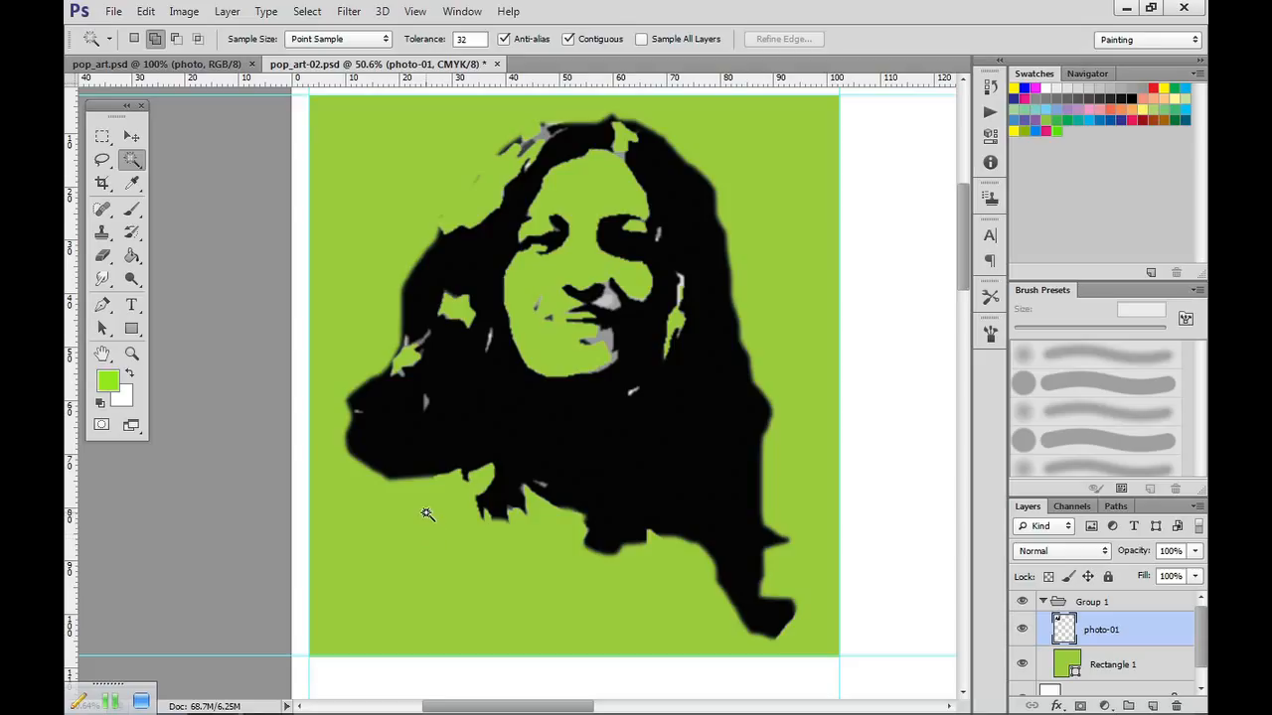
Cut out the grey and white patches beside the nose, on the chin and in the hair beside the face.
left_click(606, 296)
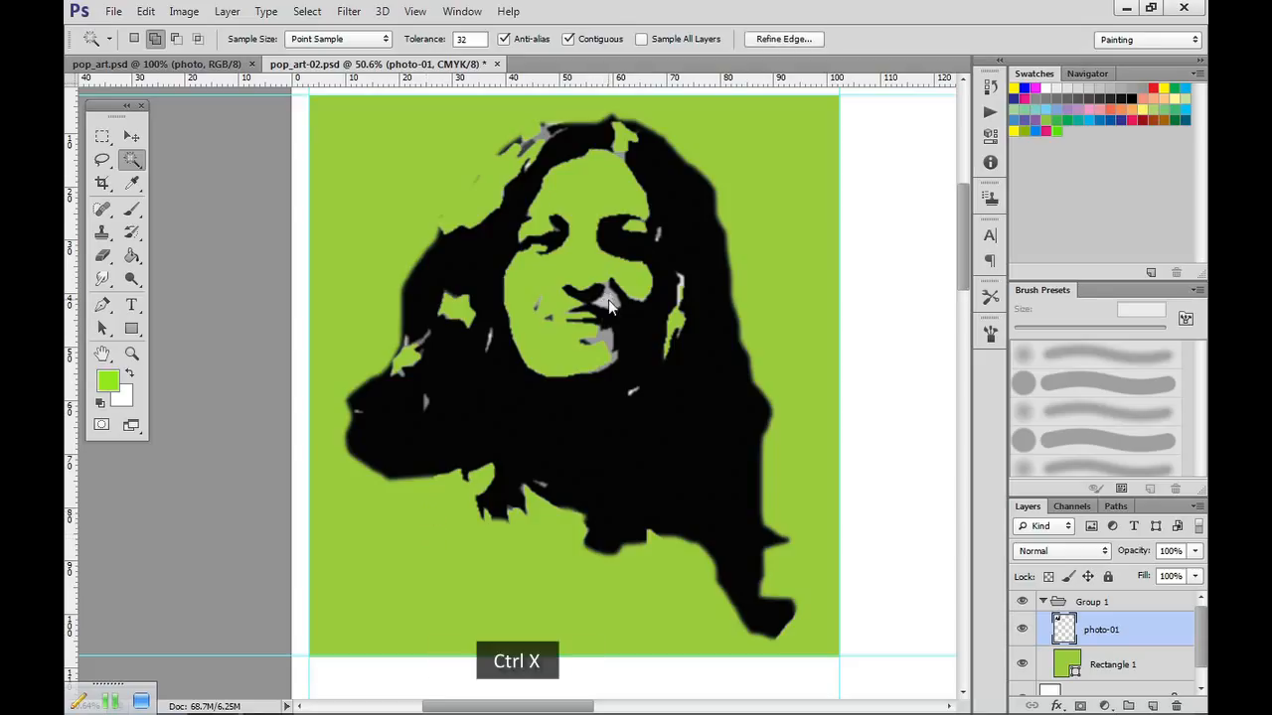
key("ctrl+x")
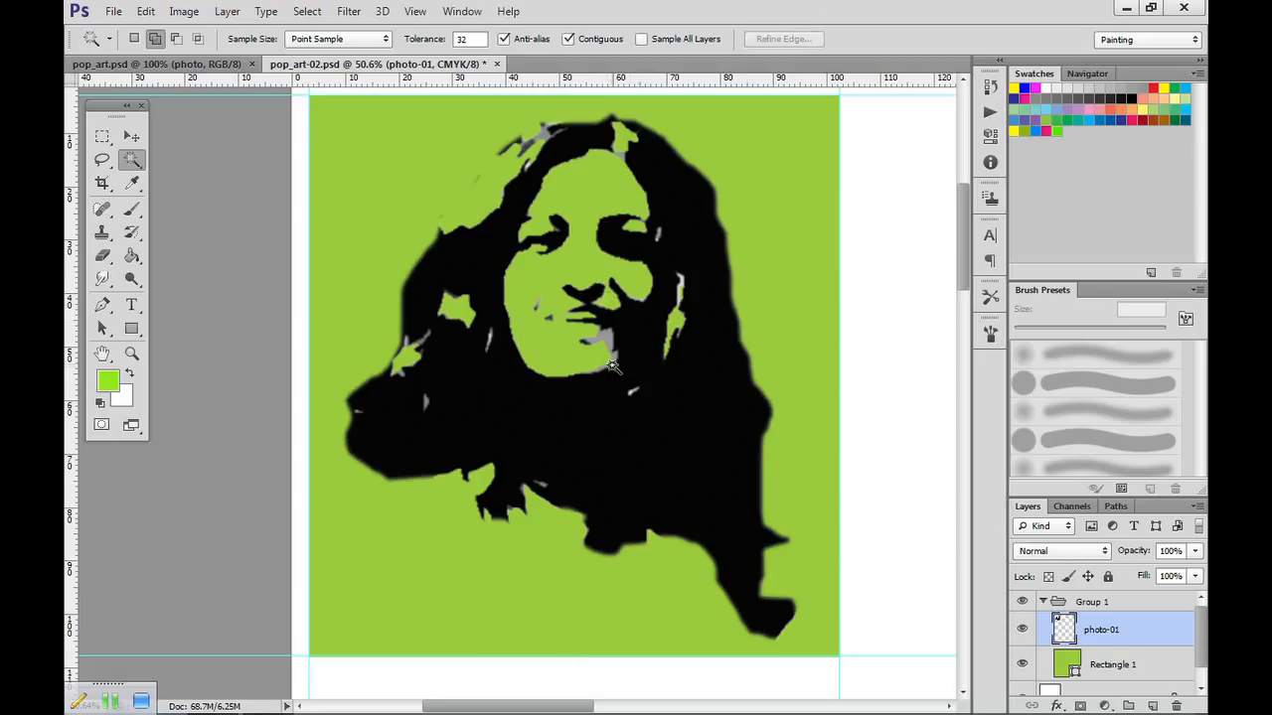
left_click(599, 336)
key("ctrl+x")
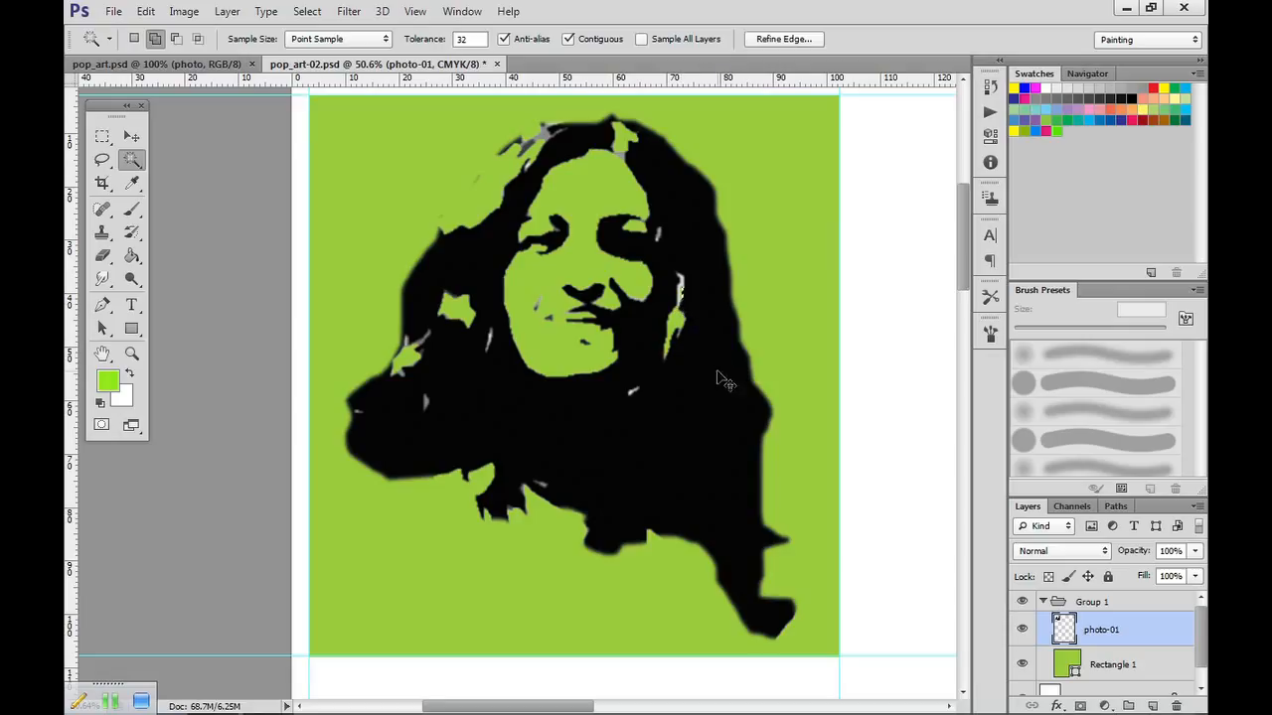
left_click(680, 295)
key("ctrl+d")
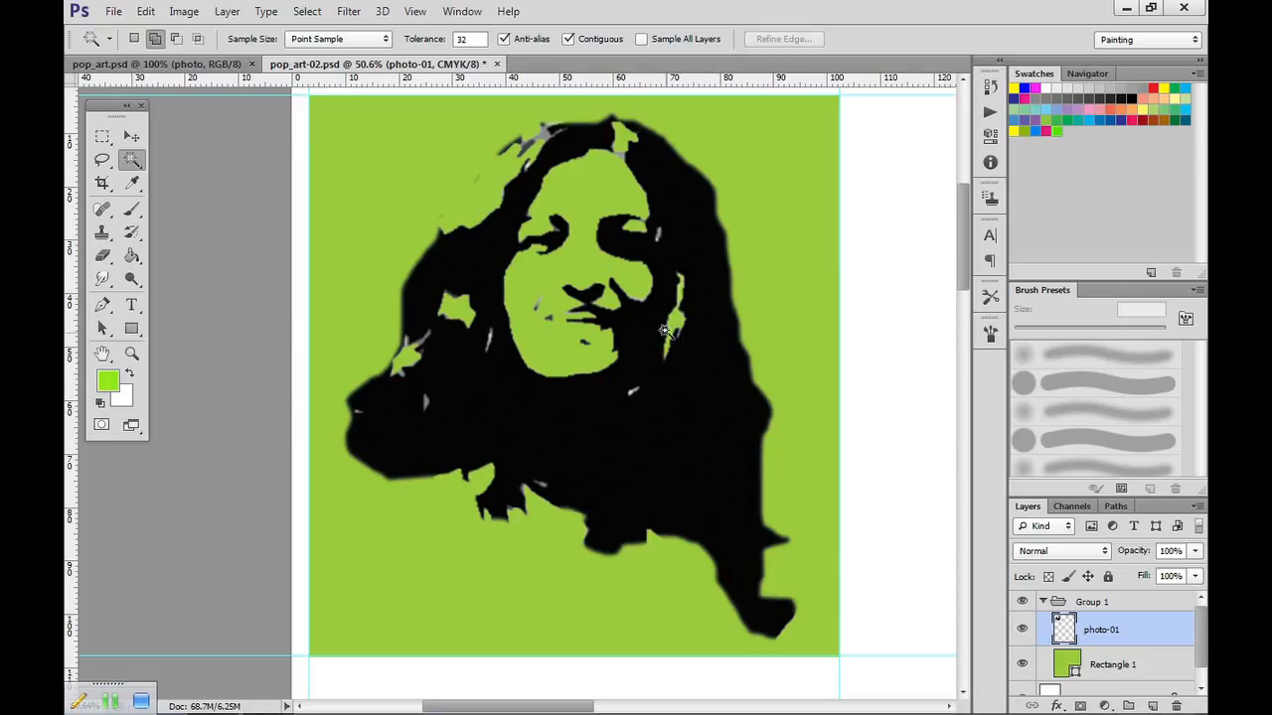
left_click(659, 235)
key("ctrl+d")
left_click(620, 152)
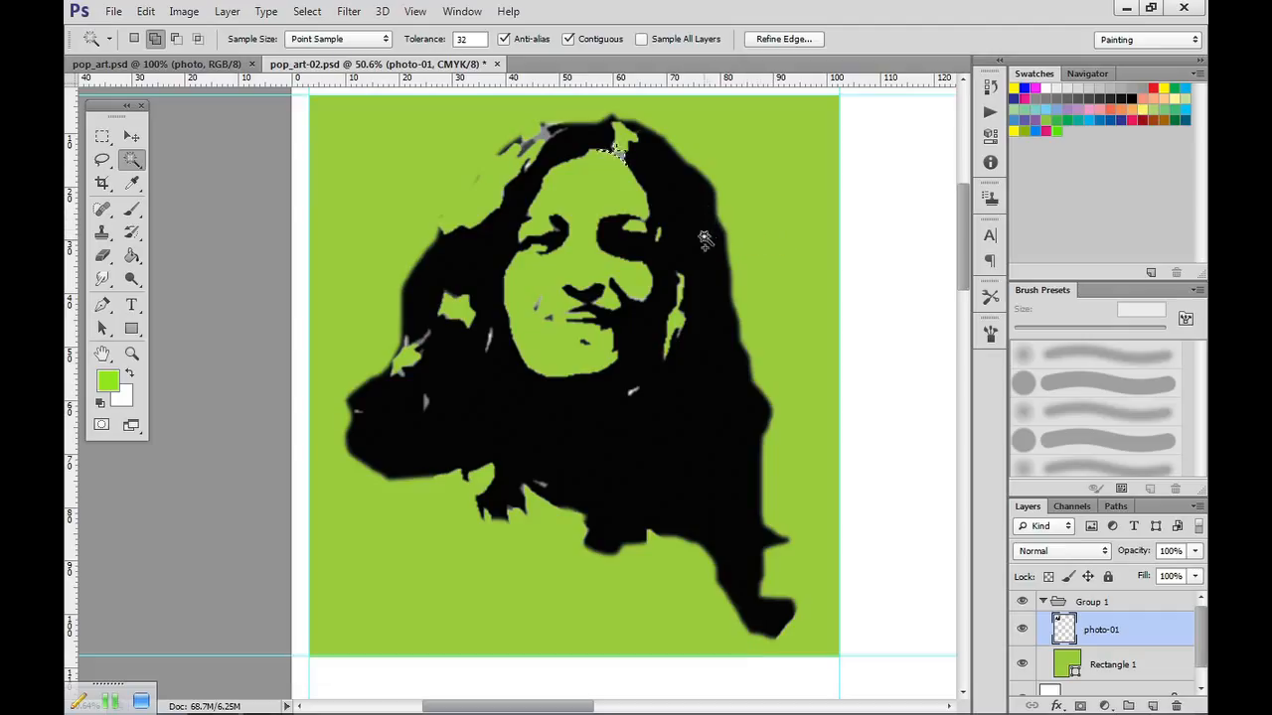
key("ctrl+d")
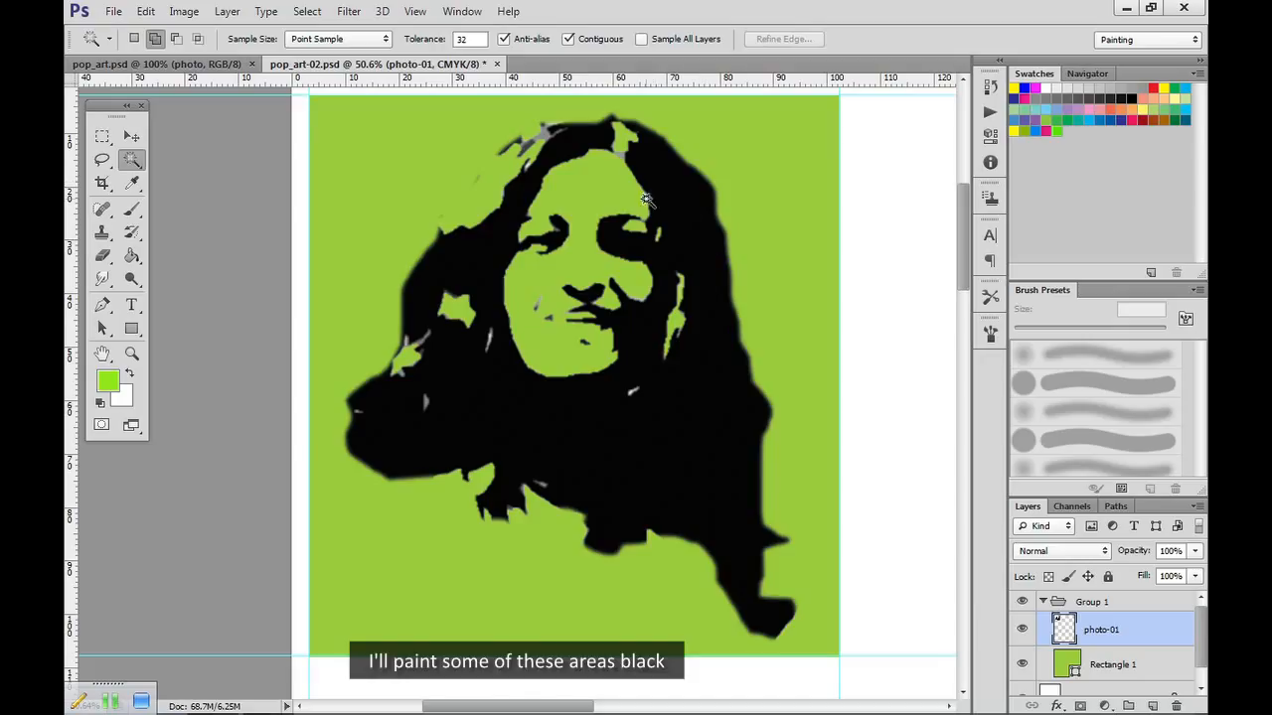
Select the two small grey marks at the corner of the mouth with the Magic Wand and paint them black with a 25 px brush.
left_click(537, 308)
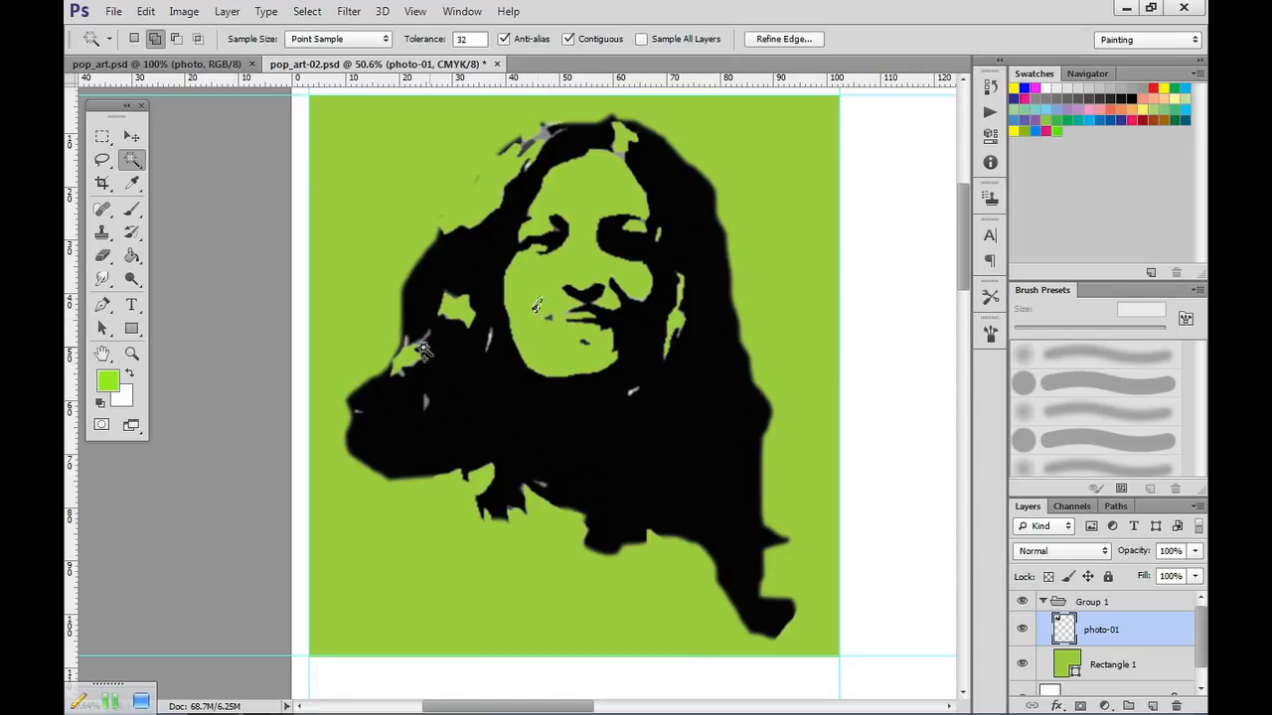
left_click(100, 403)
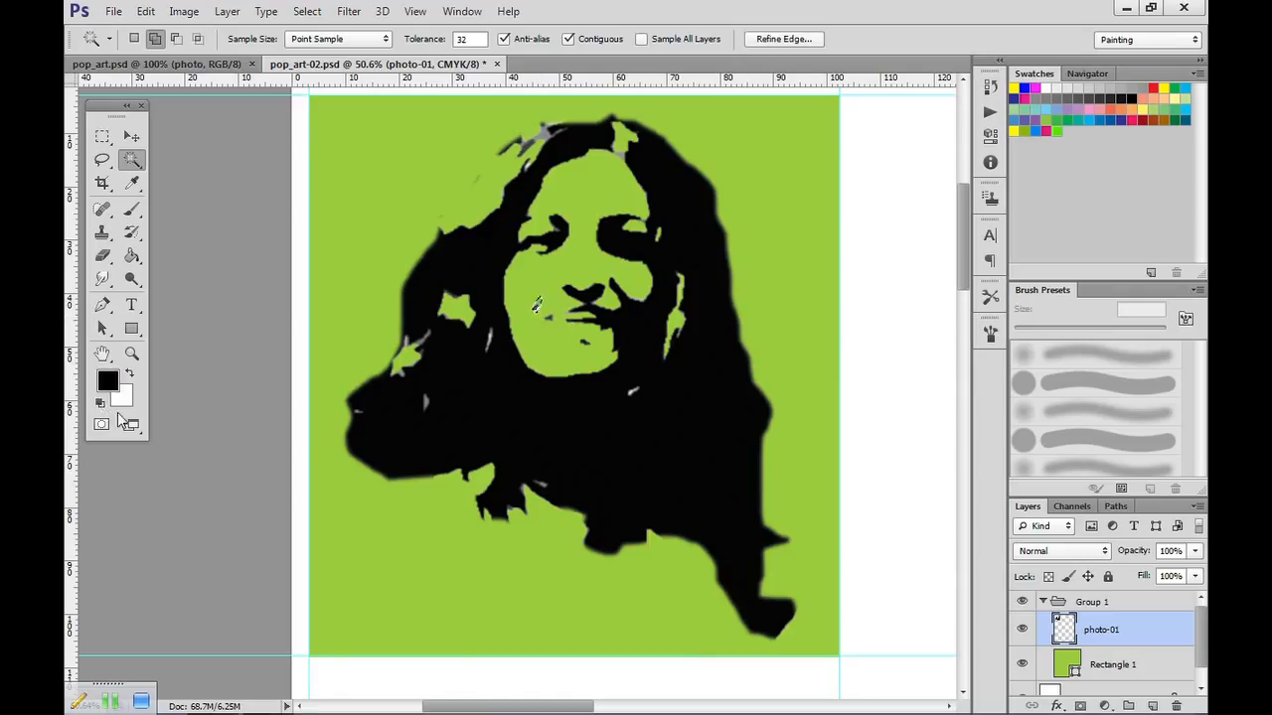
left_click(134, 217)
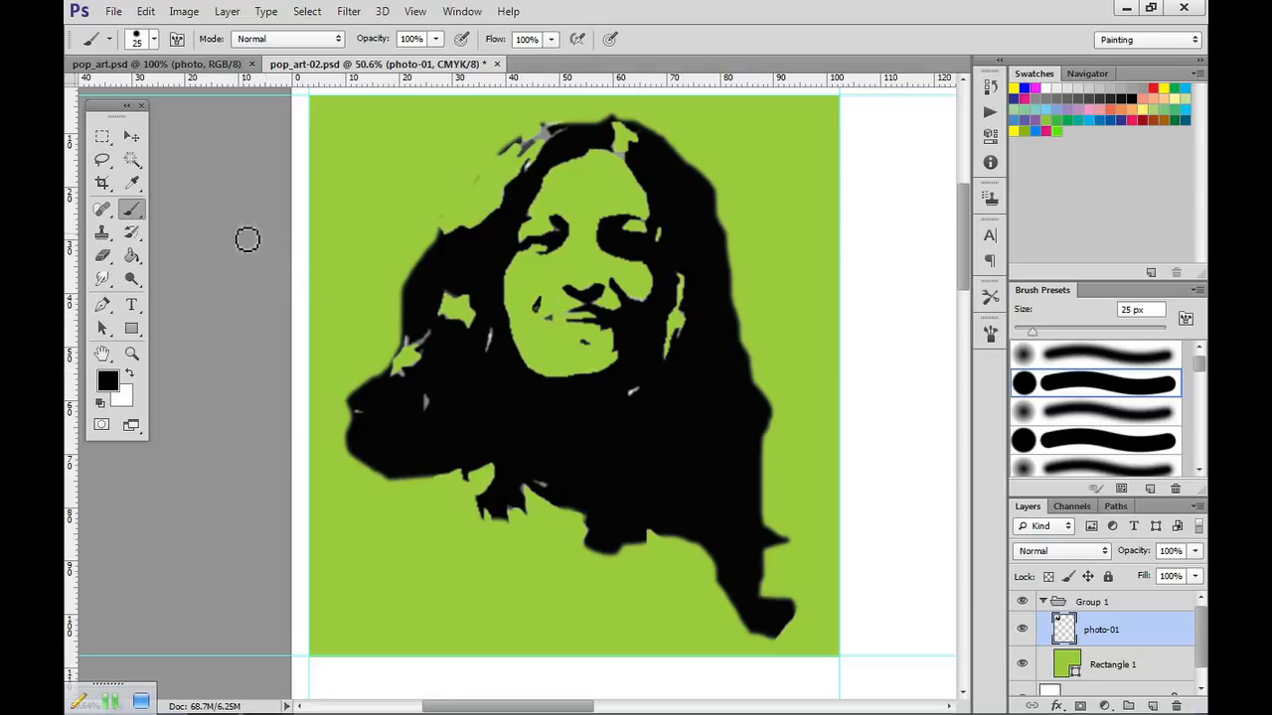
left_click(132, 159)
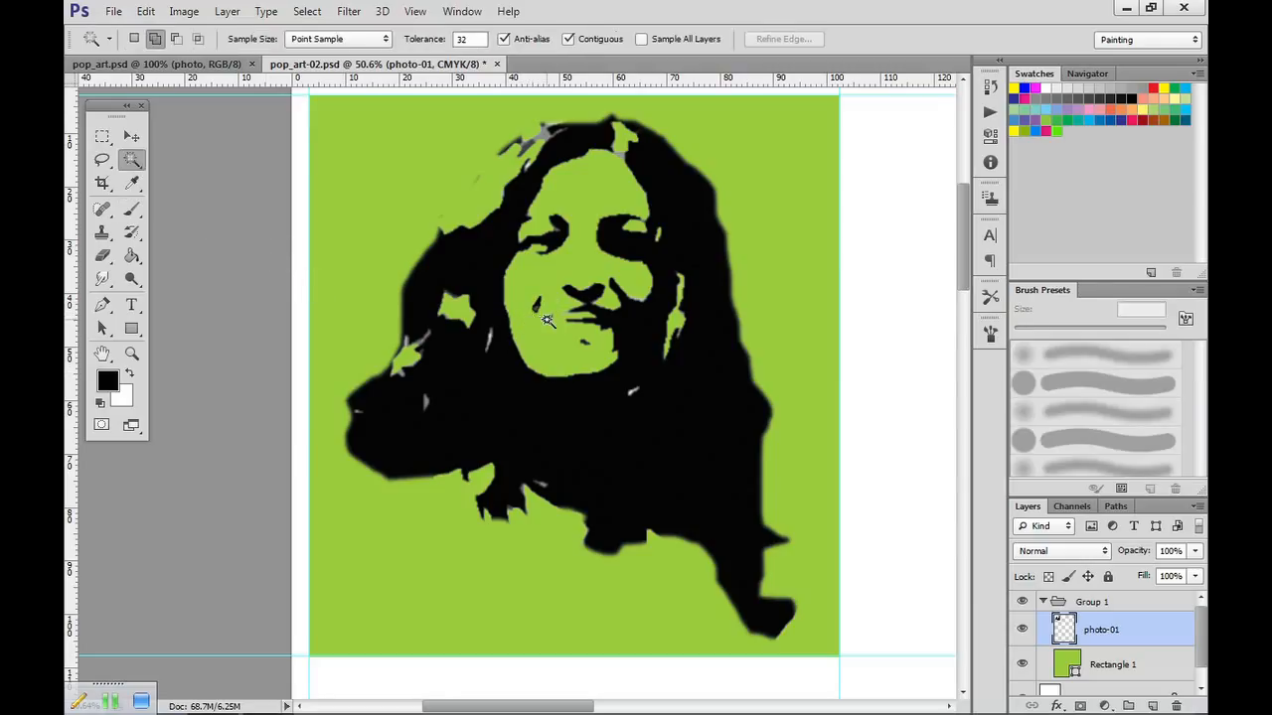
left_click(548, 320)
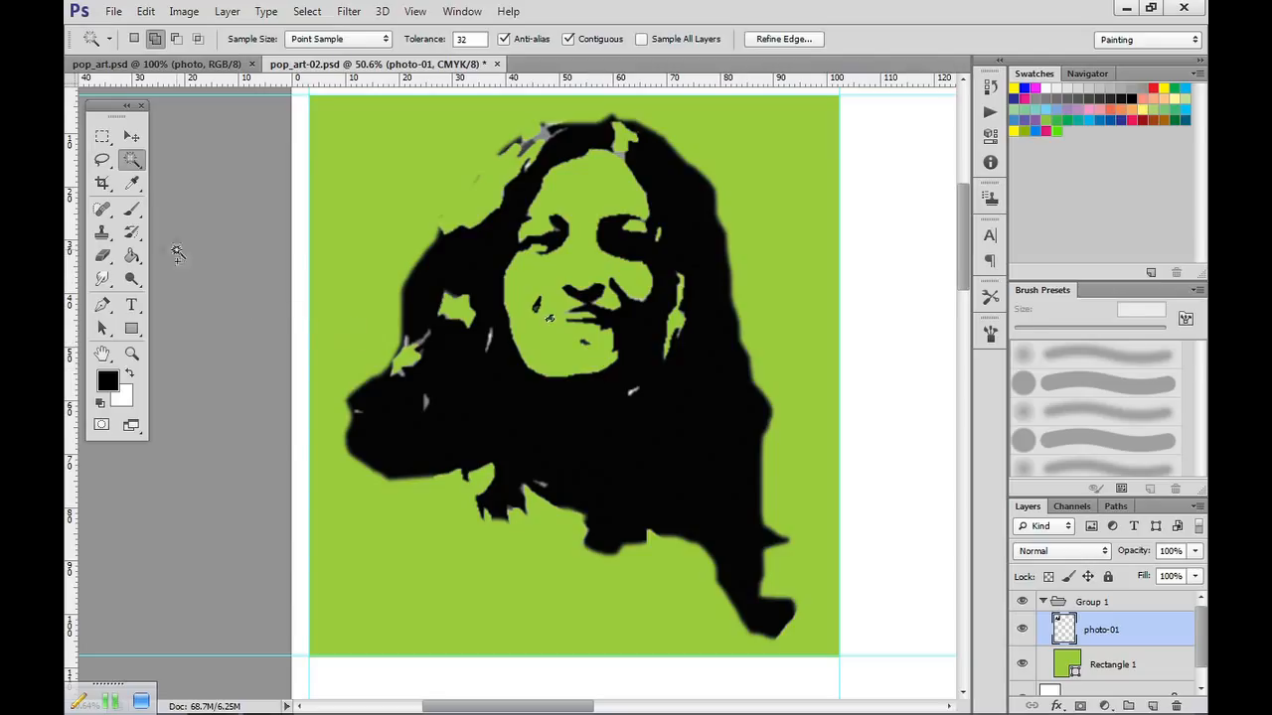
left_click(131, 209)
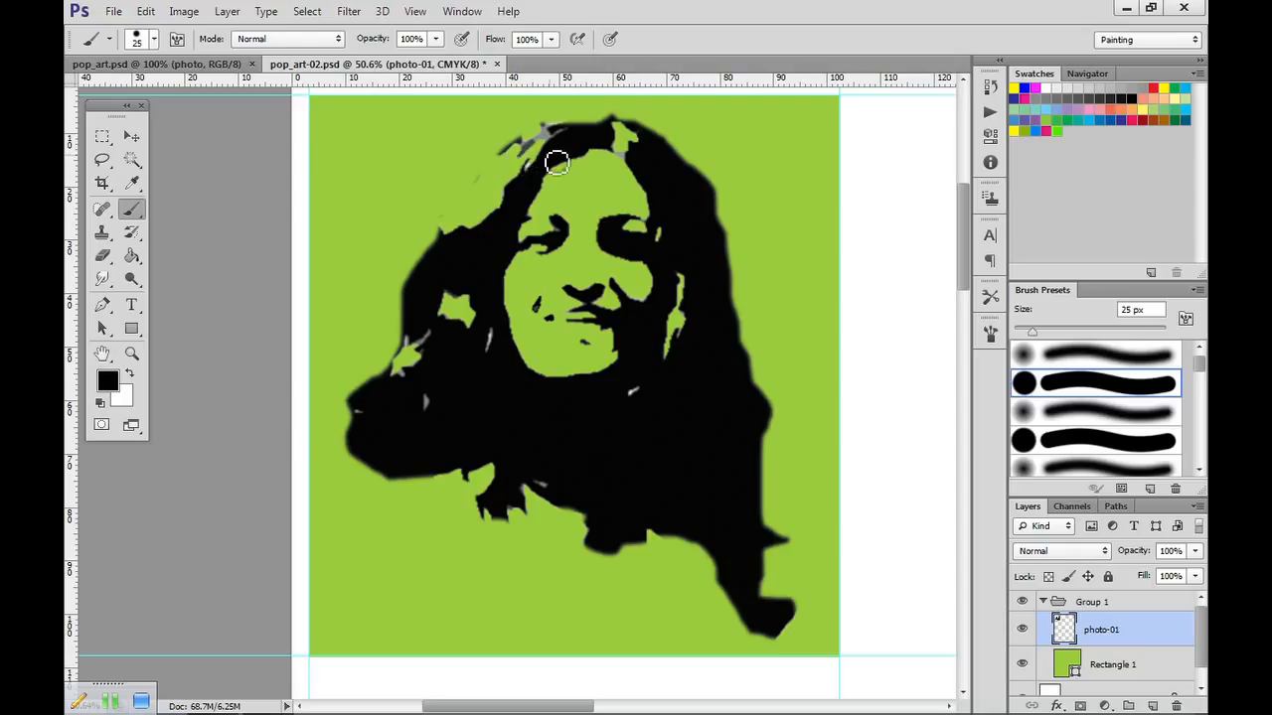
Select the grey patch at the top of the forehead with the Magic Wand and paint it black with the 25 px brush.
left_click(102, 255)
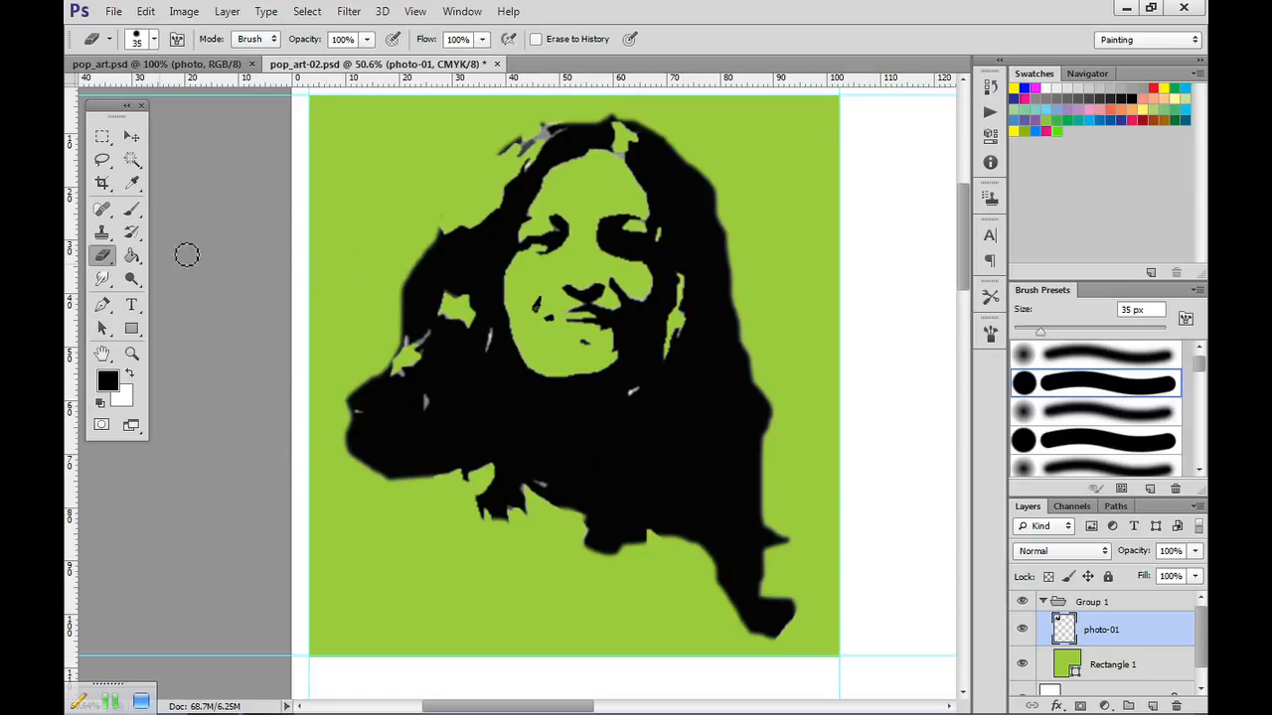
left_click(133, 161)
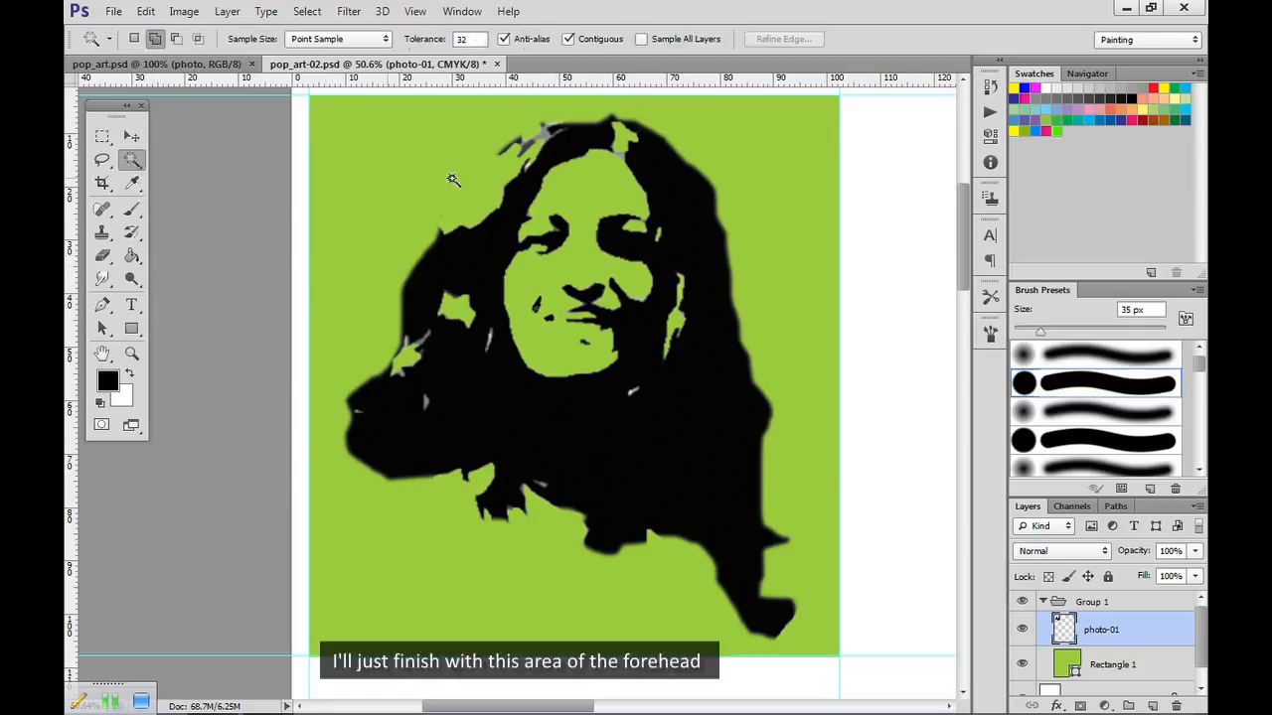
left_click(619, 153)
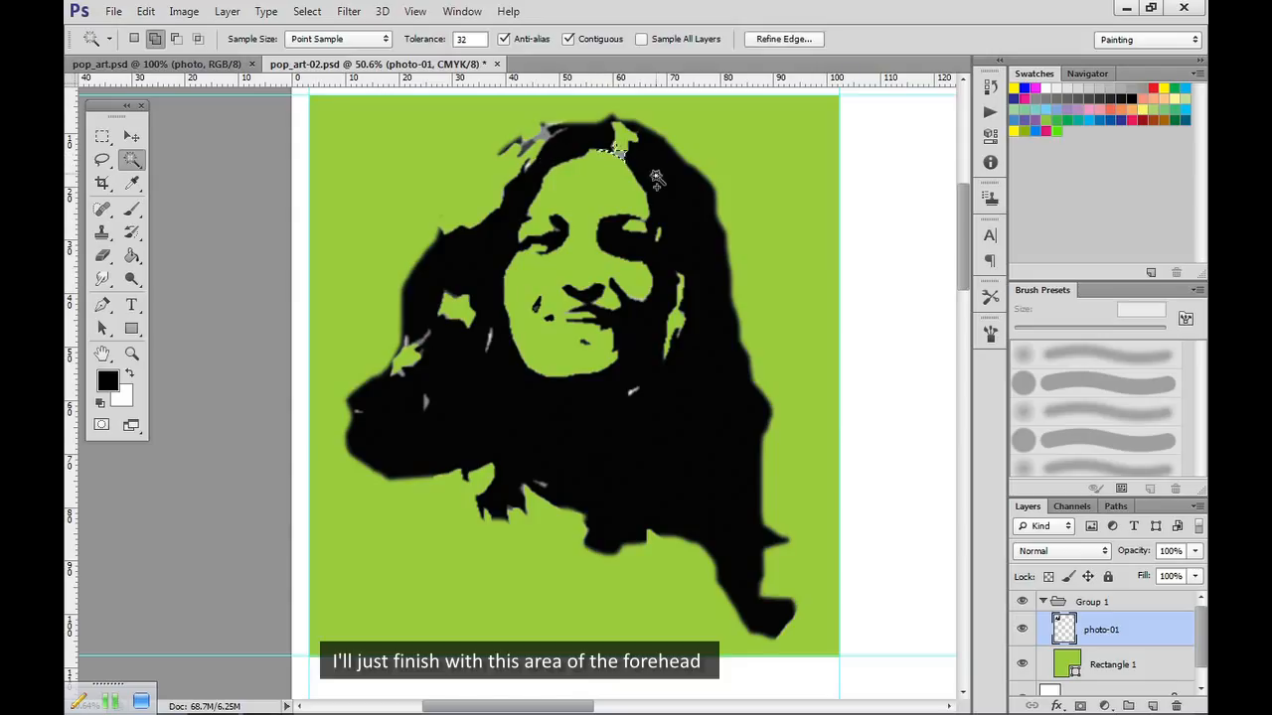
left_click(132, 208)
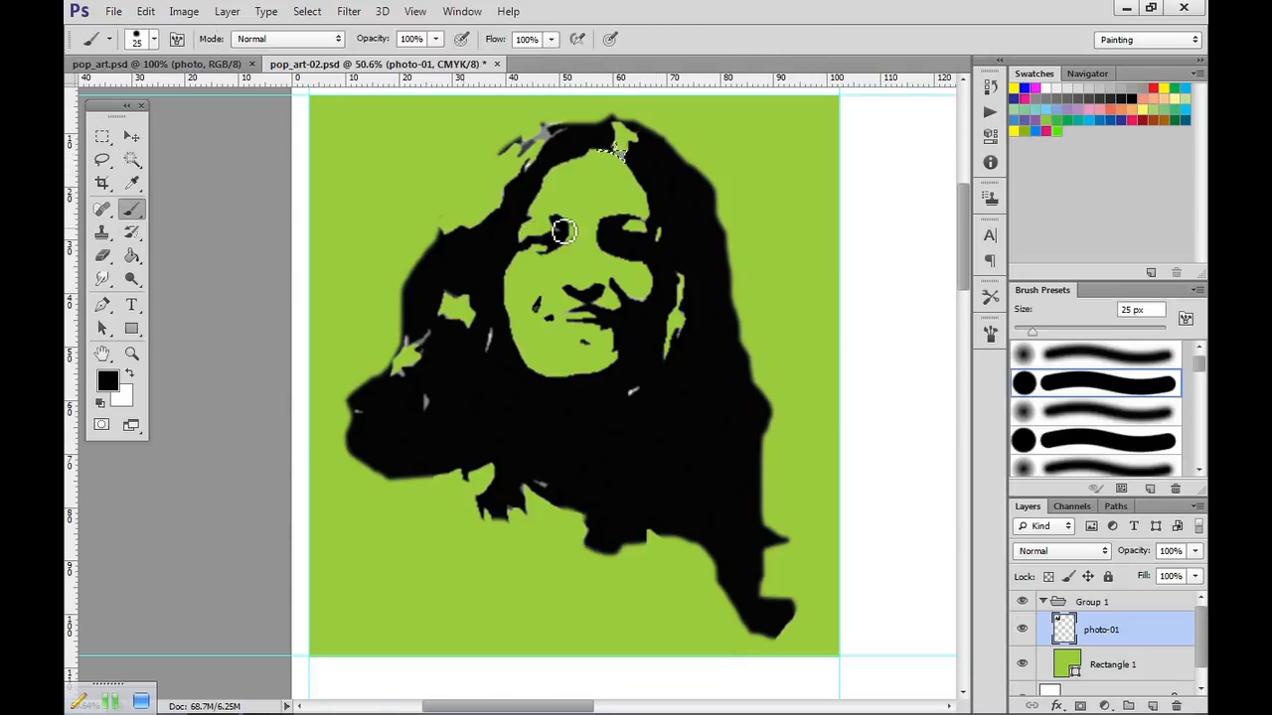
mouse_move(621, 157)
left_mouse_down()
mouse_move(650, 177)
mouse_move(610, 152)
mouse_move(661, 186)
left_mouse_up()
Duplicate Group 1 into the remaining grid cells, filling all three columns and four rows with the portrait tile.
key("ctrl+0")
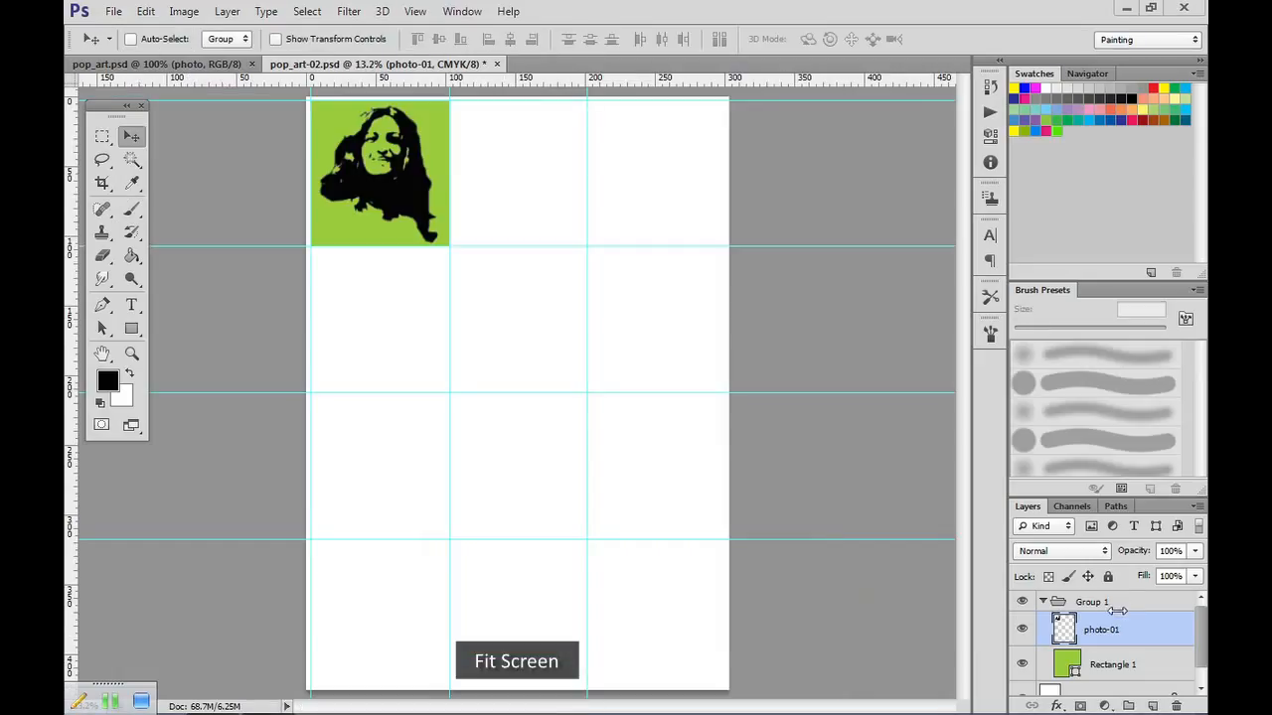
left_click(1115, 603)
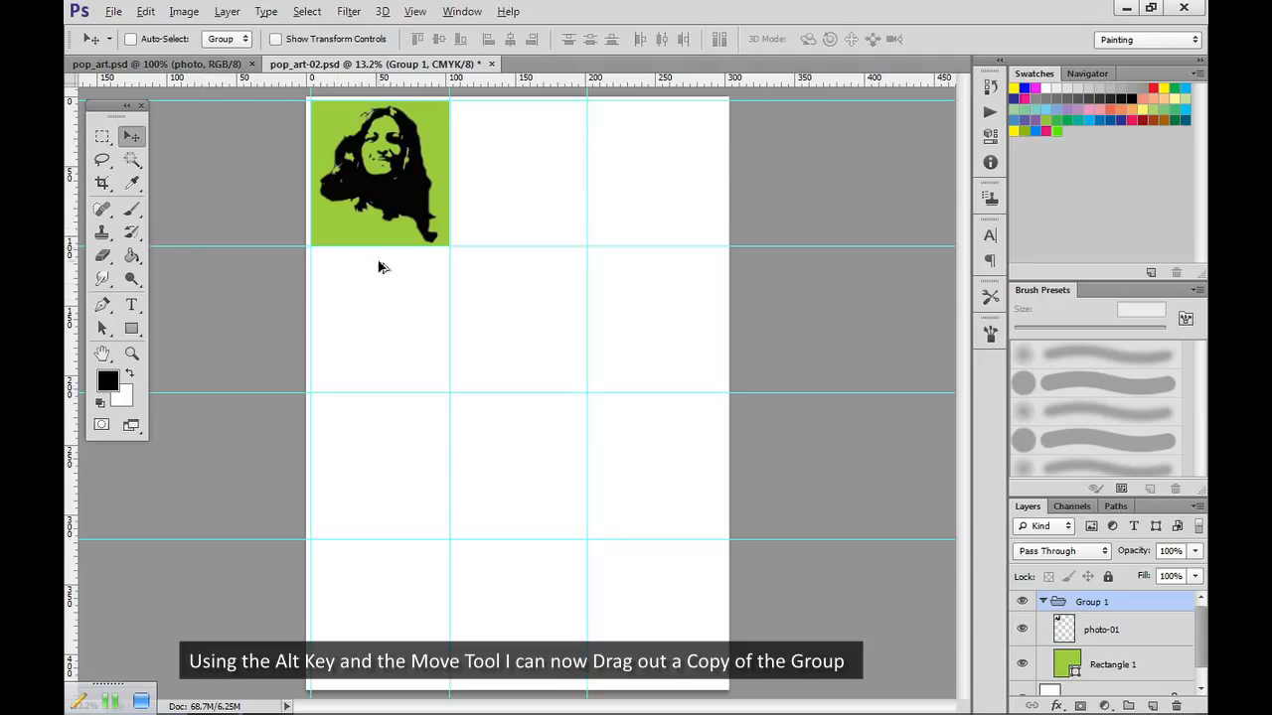
left_click_drag(394, 219, 530, 221)
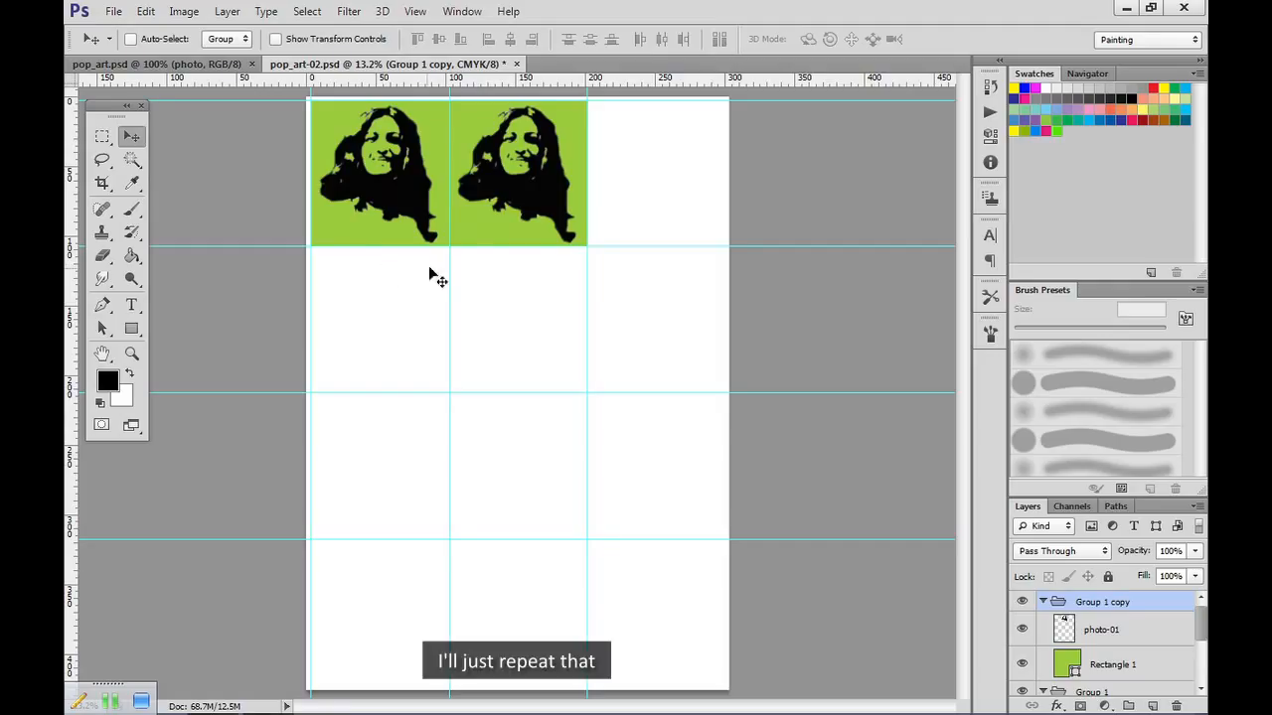
left_click_drag(540, 177, 387, 308)
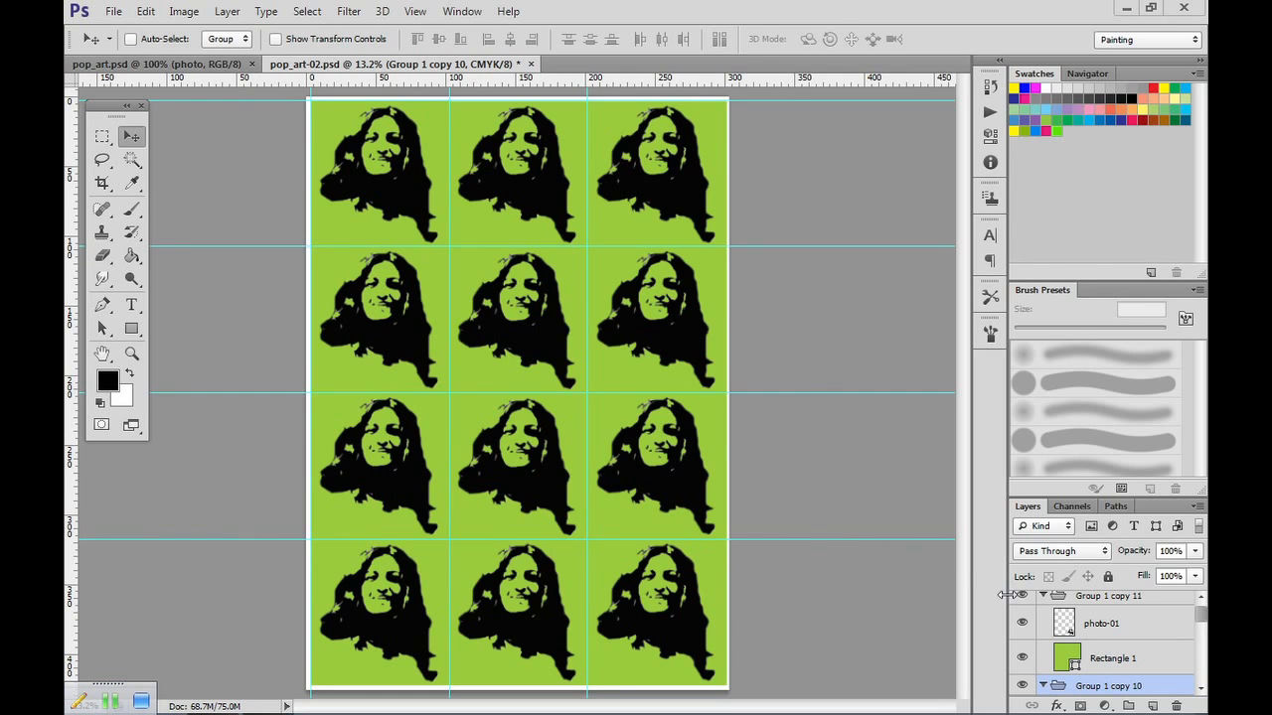
Scale Rectangle 1 in Group 1 copy 11 outward over the right and bottom bleed, to about 104.5% width and 104.9% height.
left_click(1144, 662)
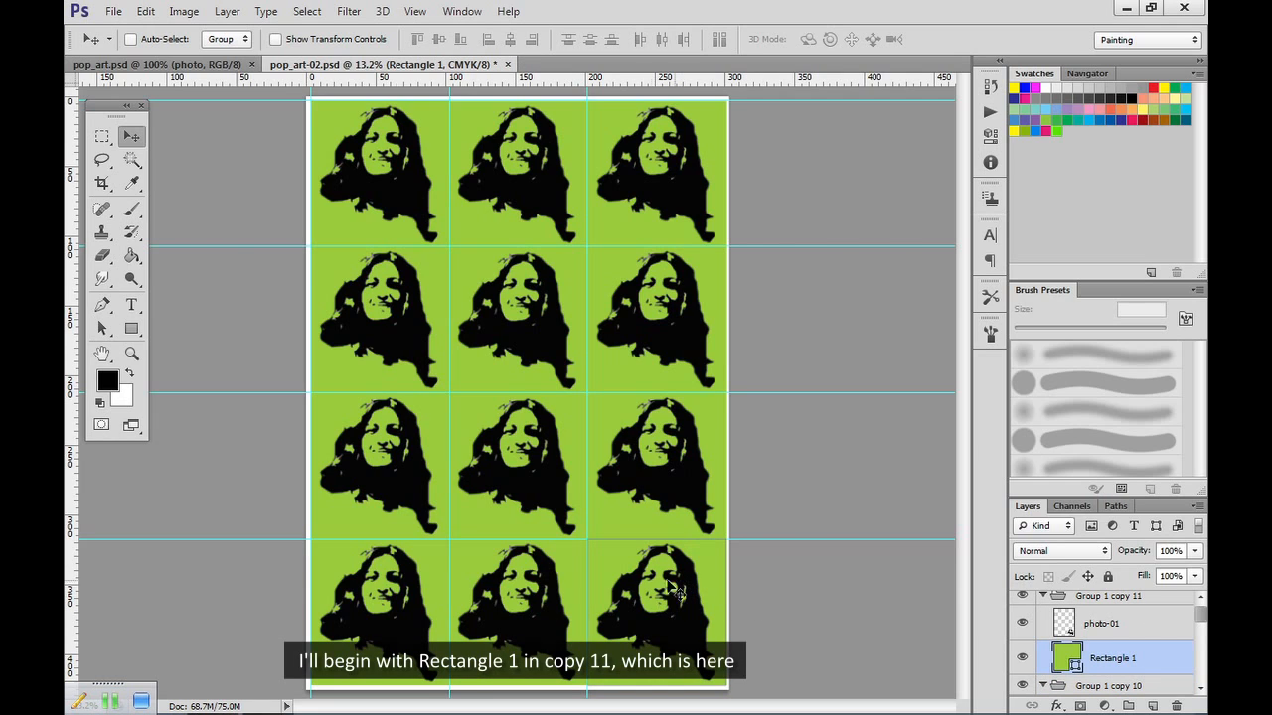
left_click(145, 11)
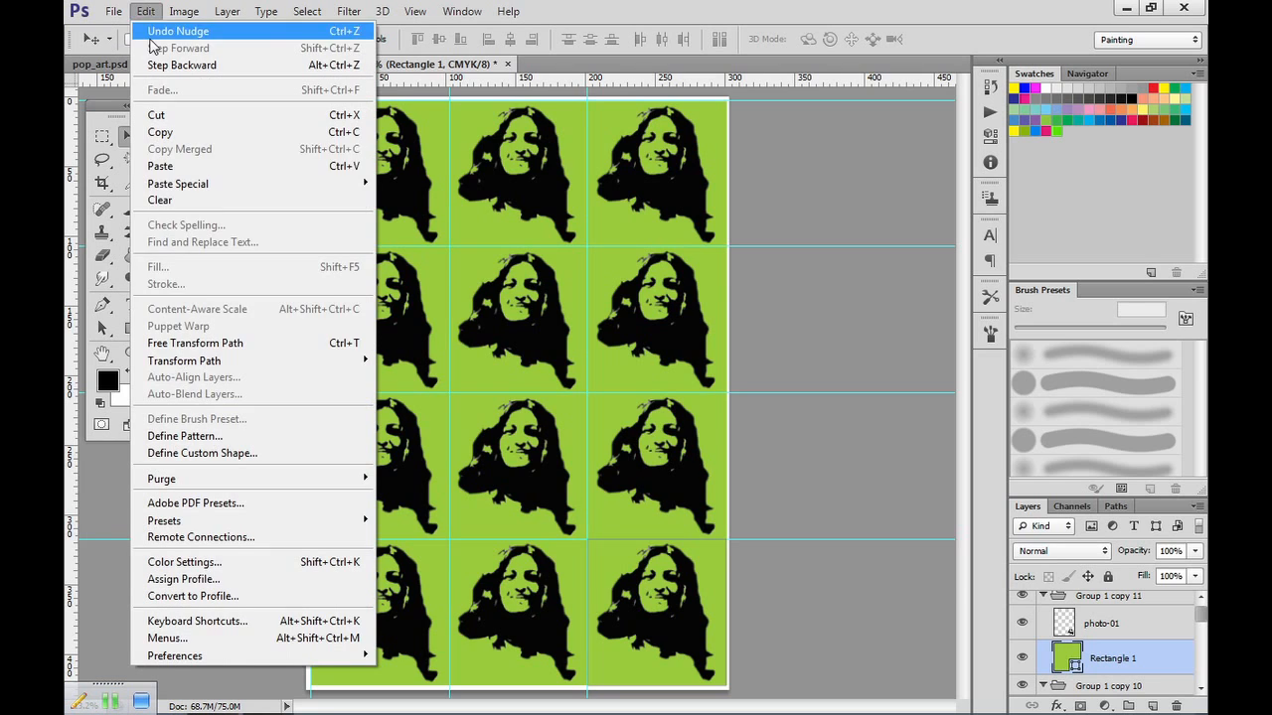
mouse_move(196, 366)
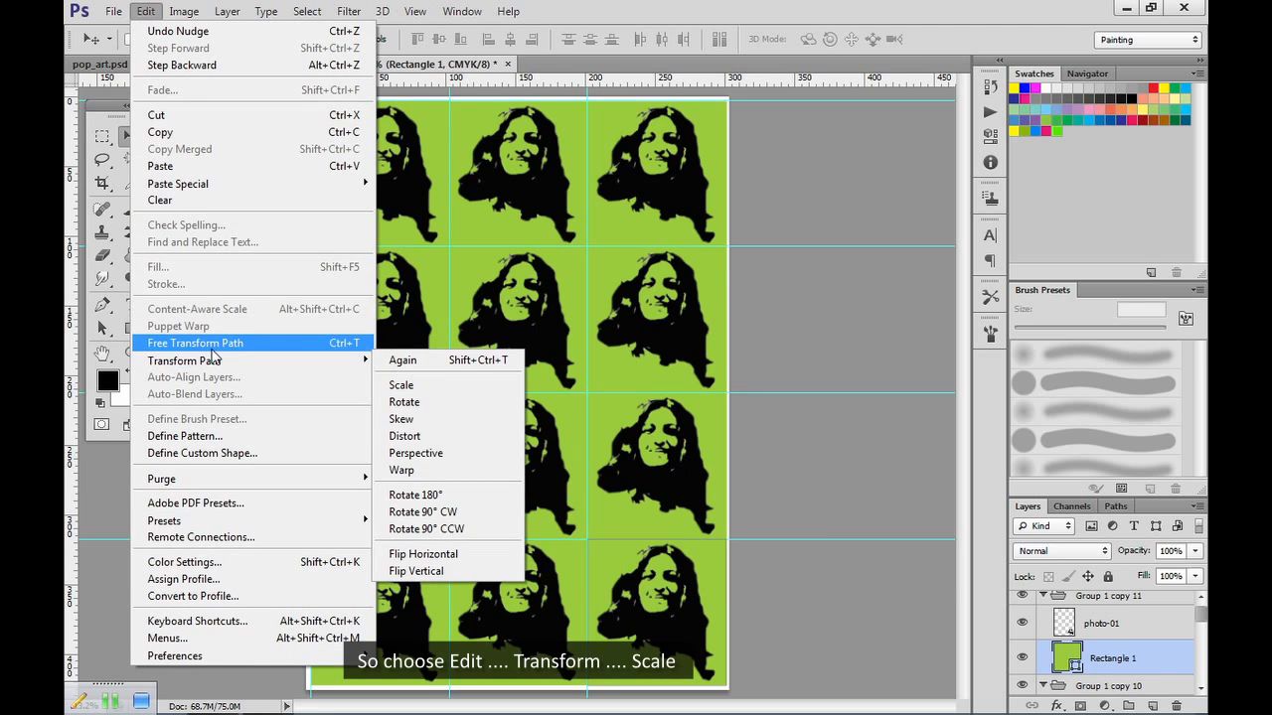
mouse_move(203, 364)
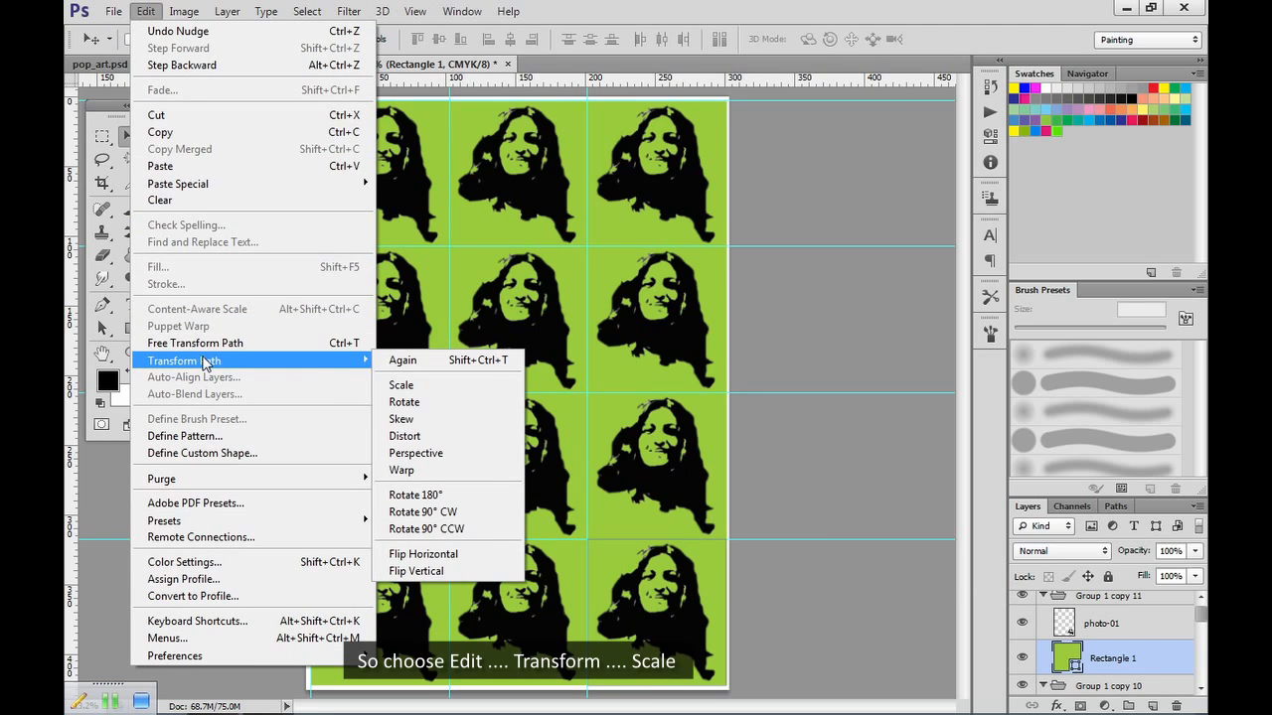
left_click(403, 384)
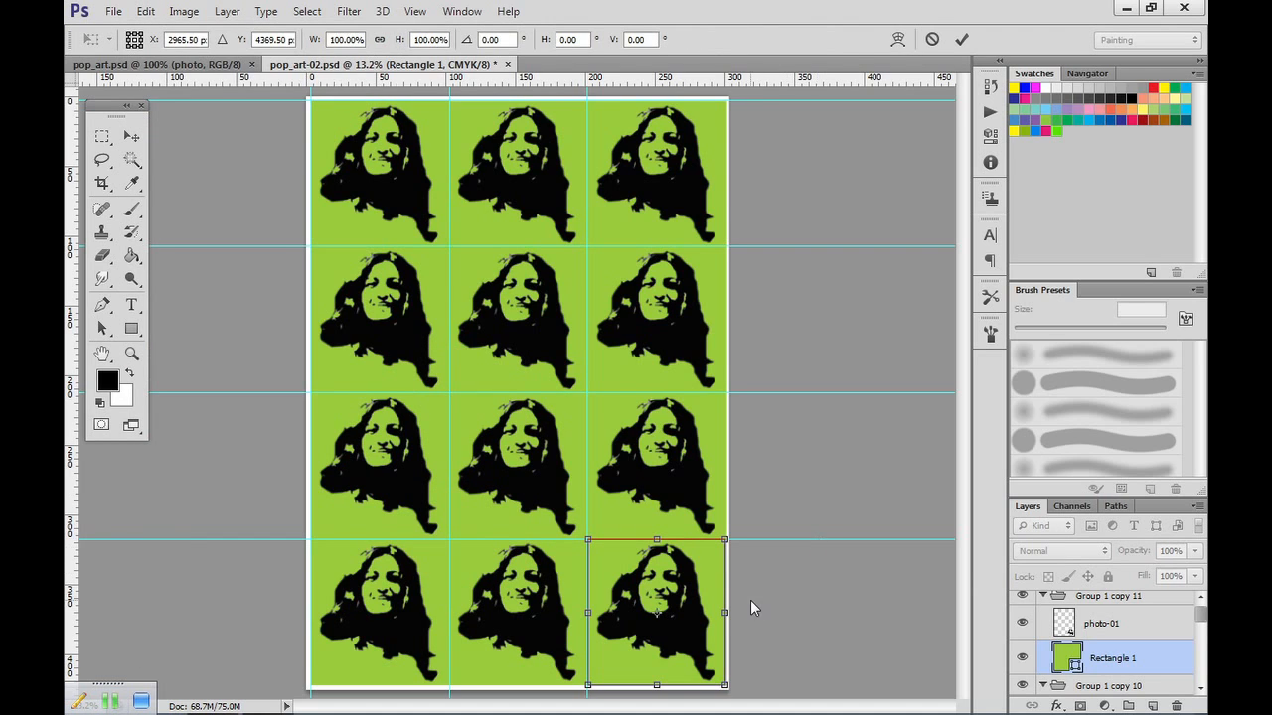
left_click_drag(724, 613, 727, 614)
left_click_drag(659, 692, 659, 694)
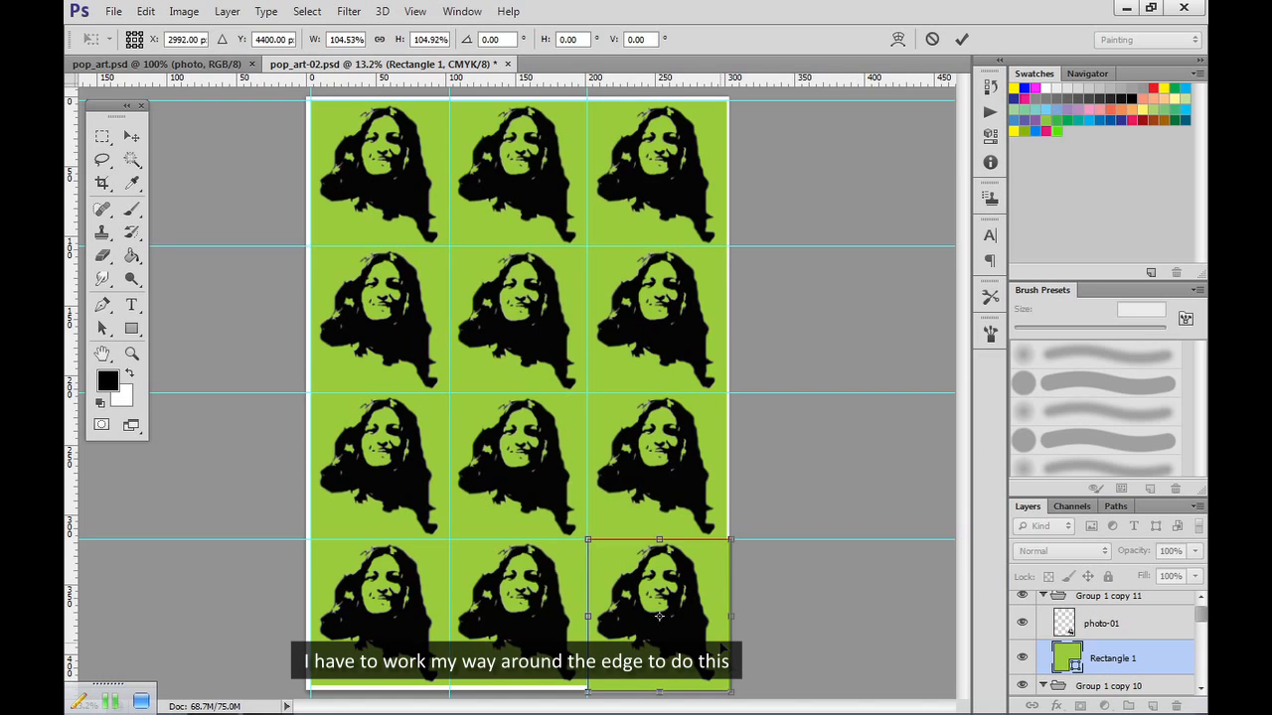
key("Return")
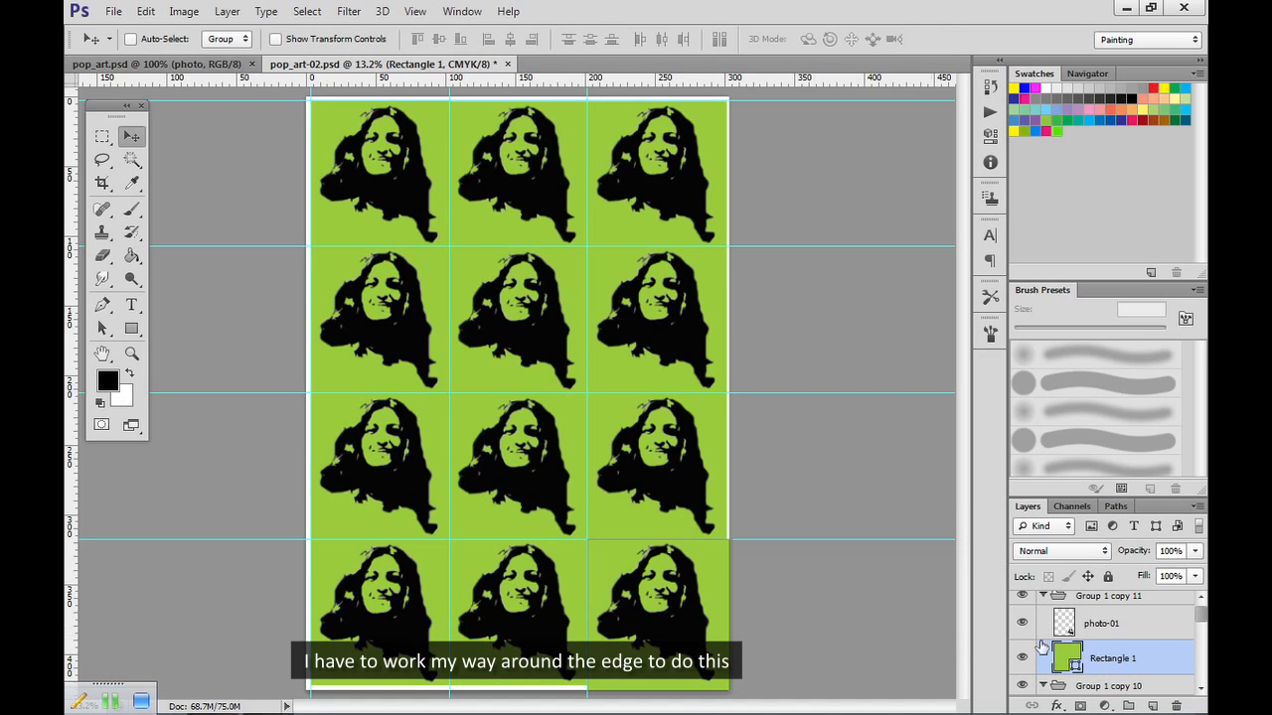
Scale Rectangle 1 in Group 1 copy 10 downward over the bottom bleed, to about 103% height.
left_click(1200, 688)
left_click(1201, 689)
left_click(1200, 689)
left_click(1125, 668)
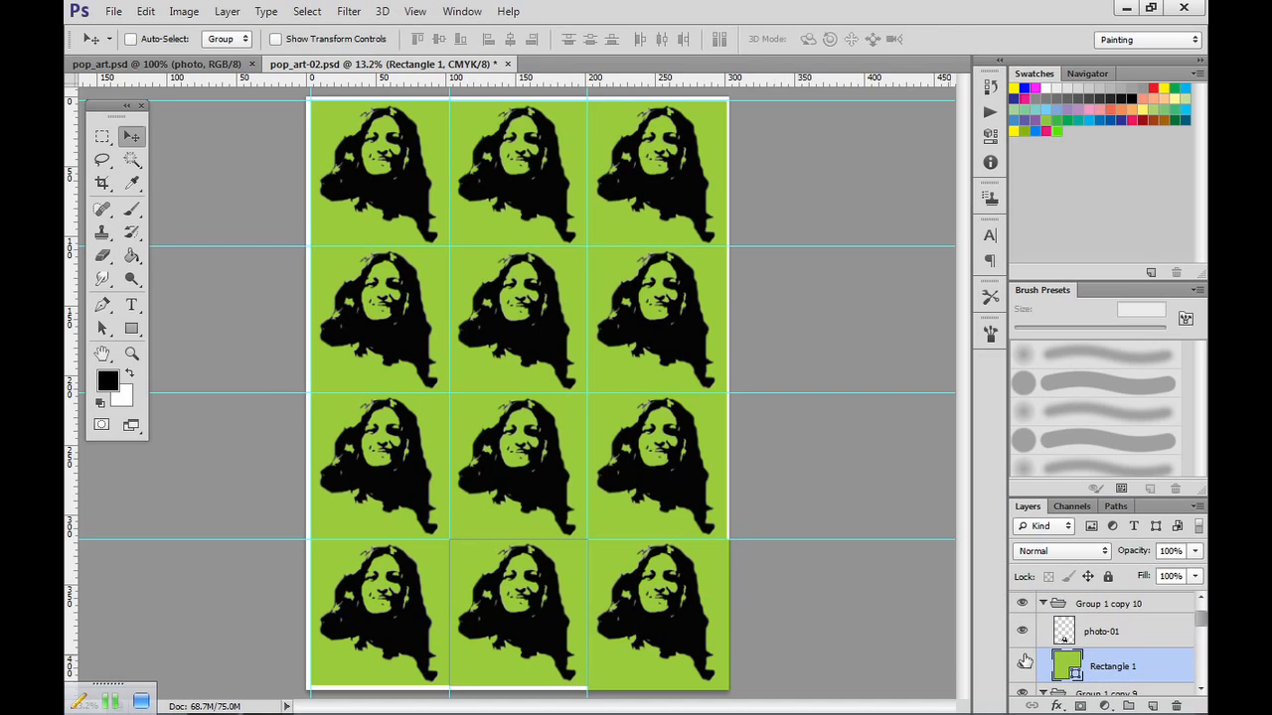
left_click(145, 11)
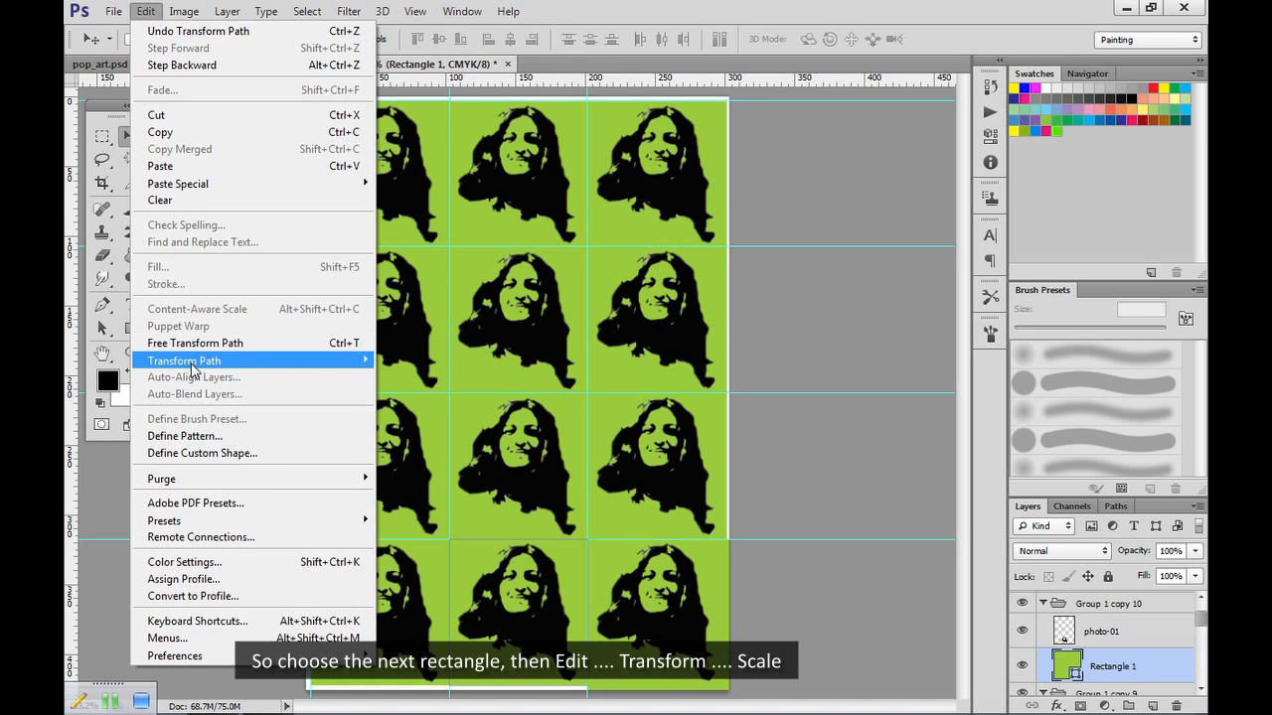
mouse_move(270, 363)
left_click(401, 386)
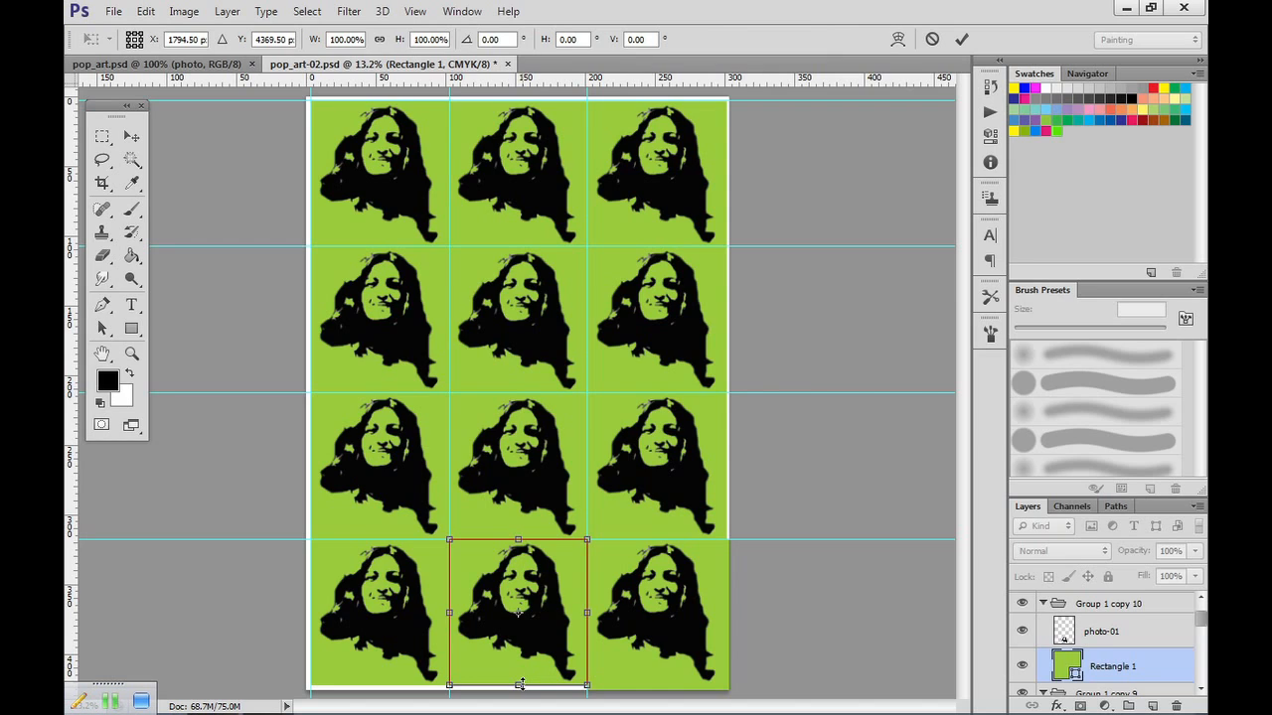
left_click_drag(518, 684, 520, 687)
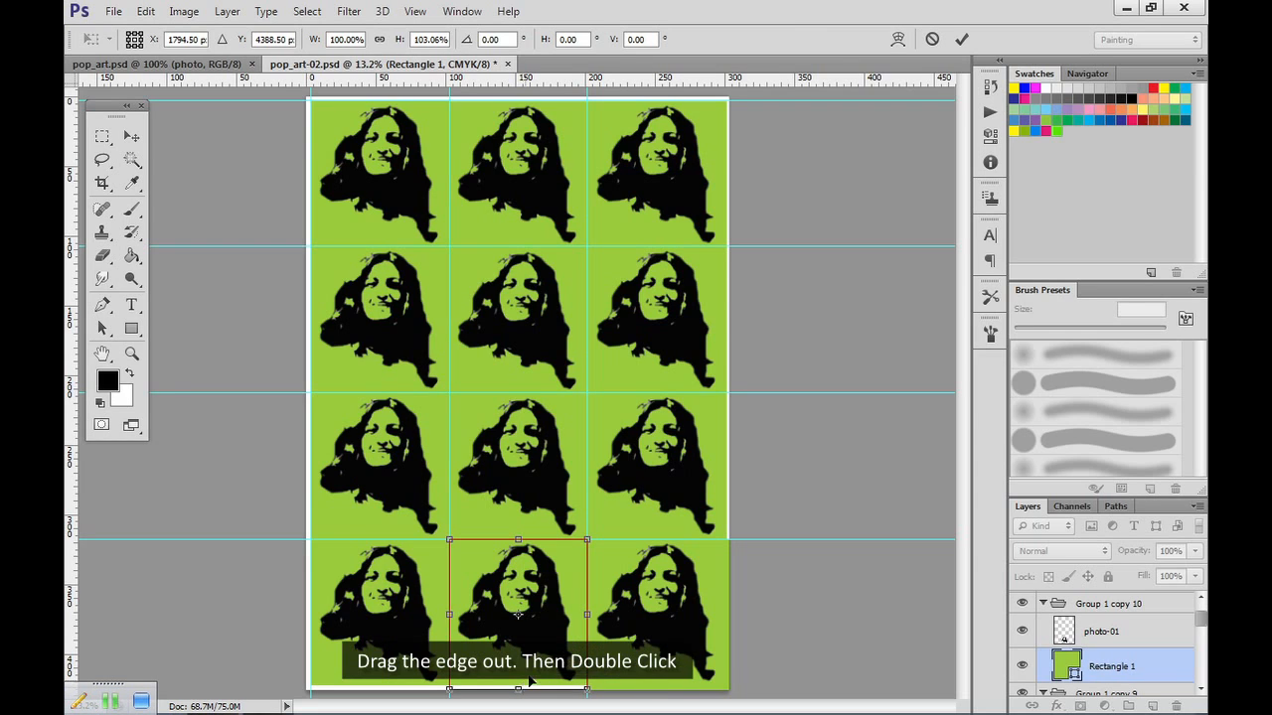
double_click(559, 682)
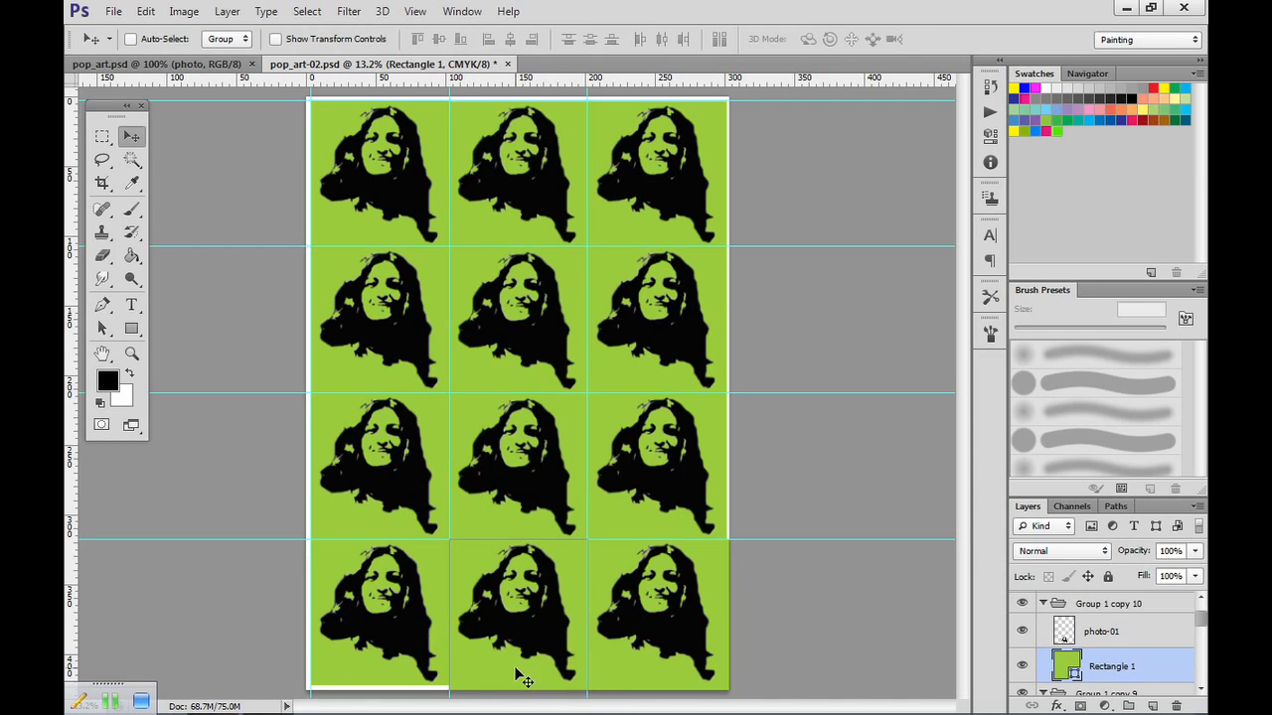
Scale Rectangle 1 in Group 1 copy 9 outward to cover the bleed along the page's bottom and left edges.
left_click(1202, 690)
left_click(1203, 690)
left_click(1202, 690)
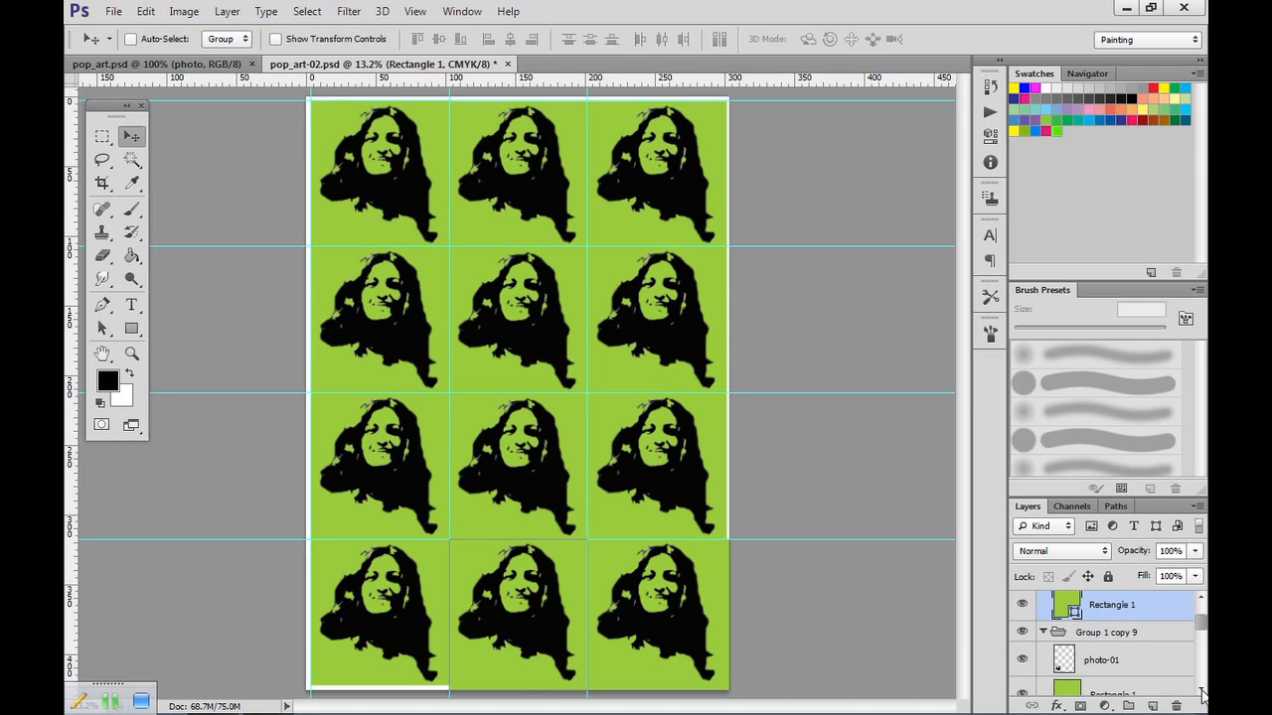
left_click(1131, 689)
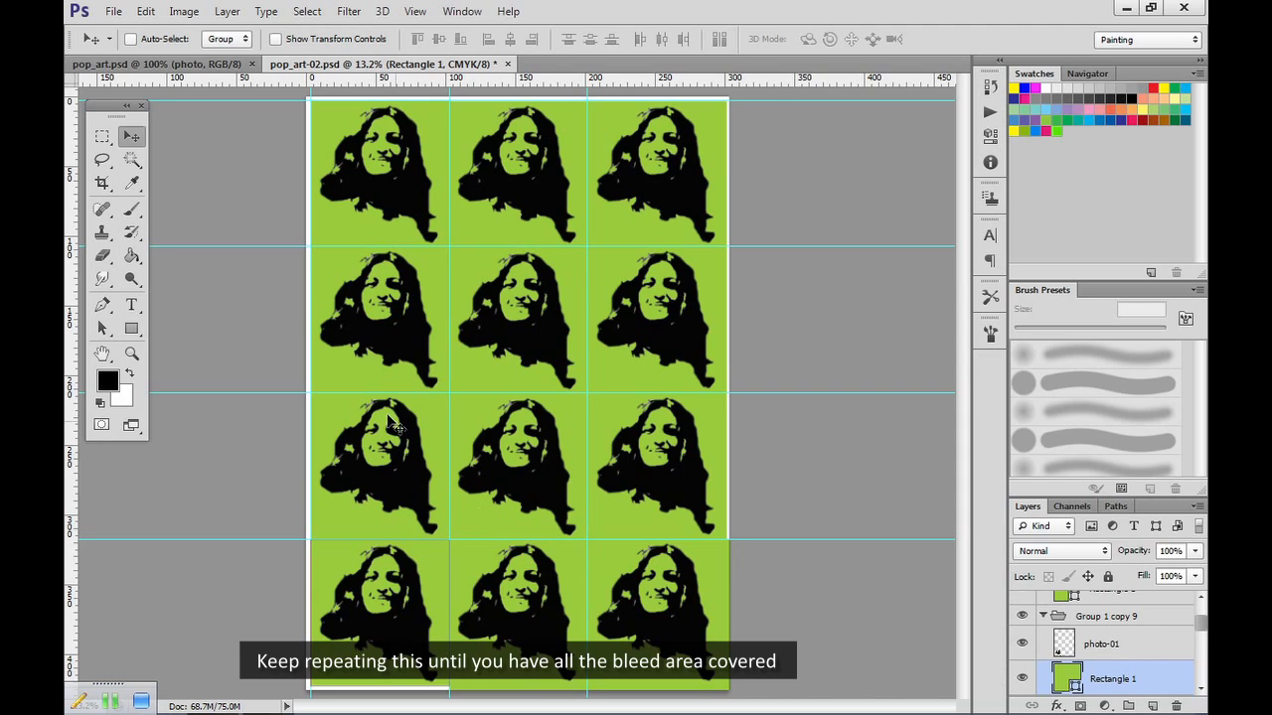
left_click(145, 11)
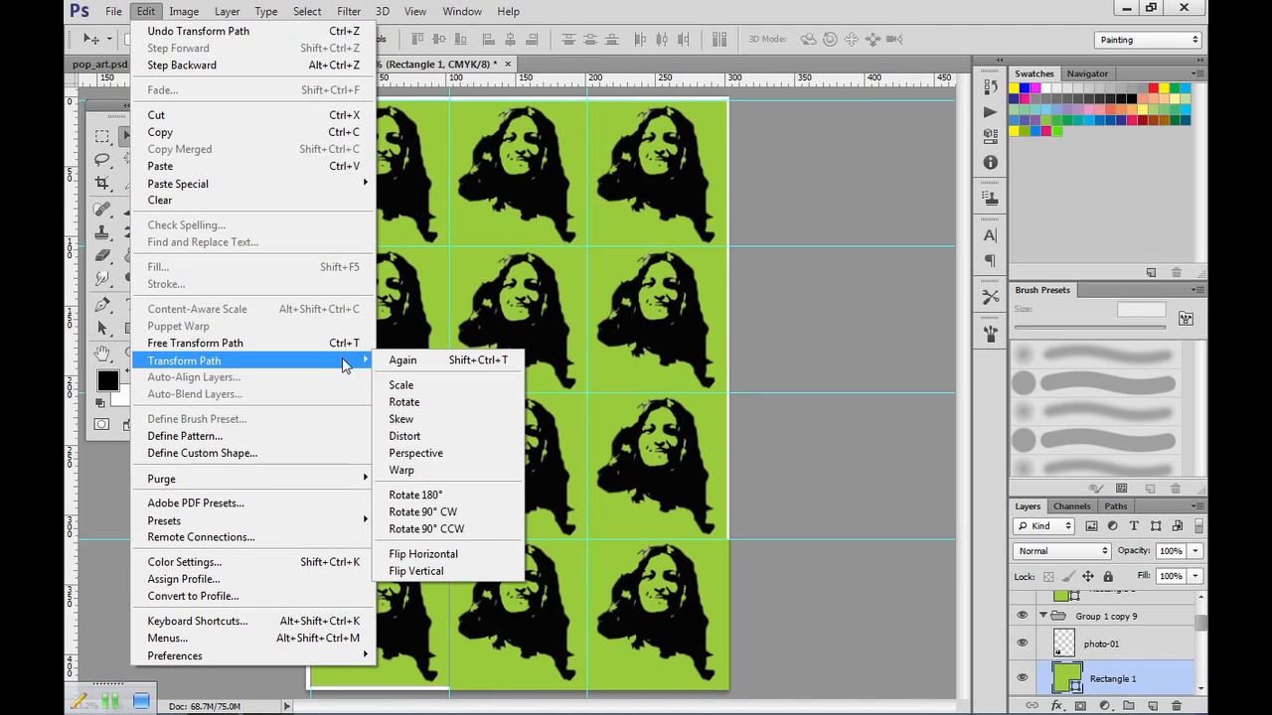
left_click(404, 390)
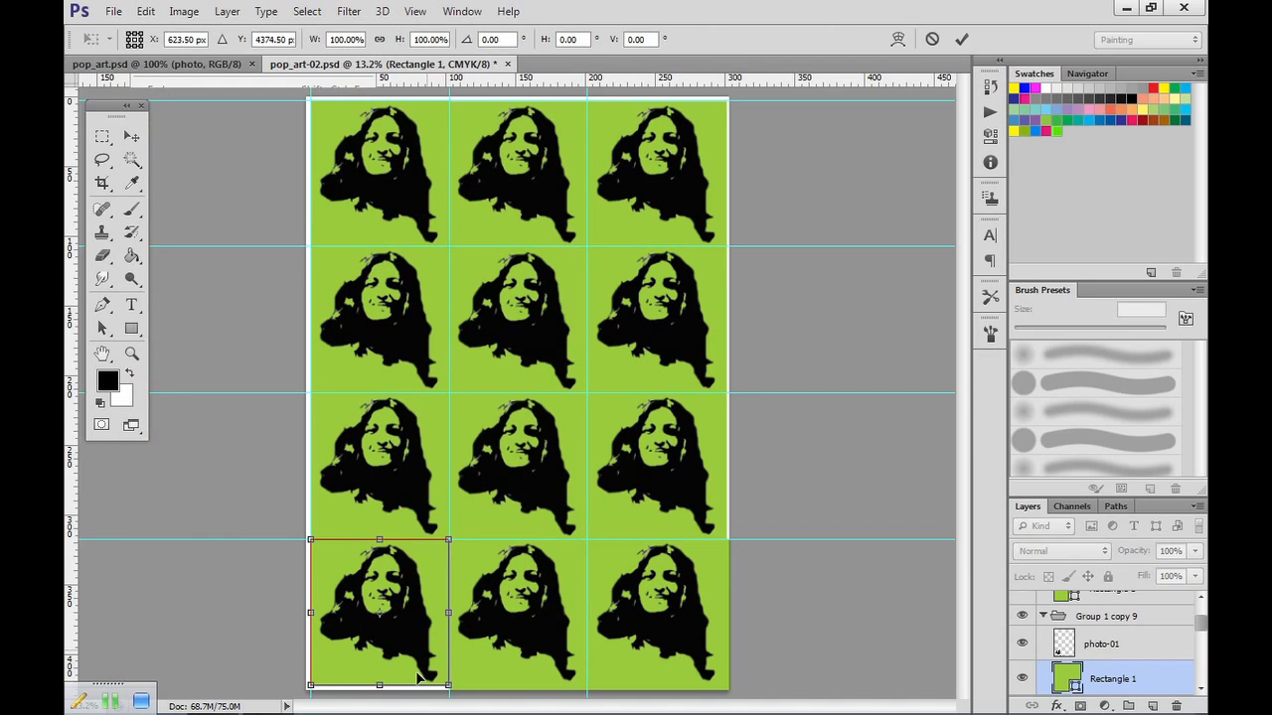
left_click_drag(380, 685, 380, 696)
left_click_drag(309, 617, 307, 617)
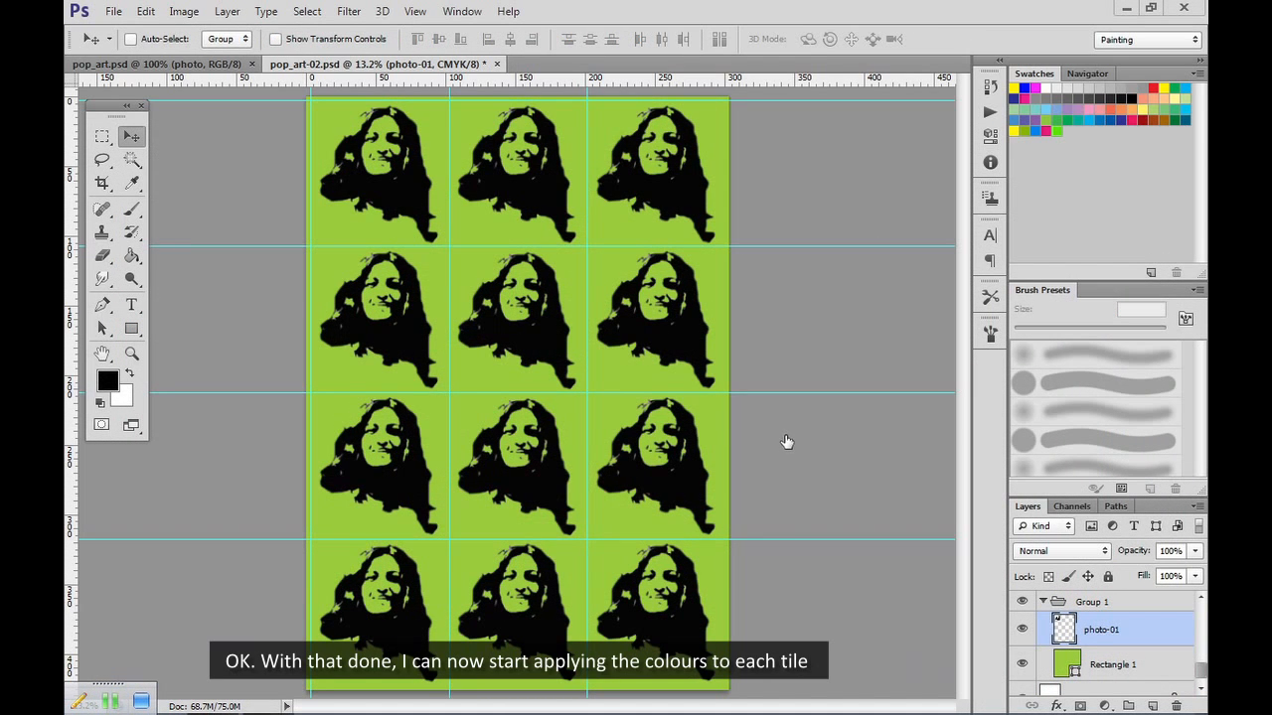
Open che-guevara.jpg from the subject folder as a colour guide.
left_click(115, 11)
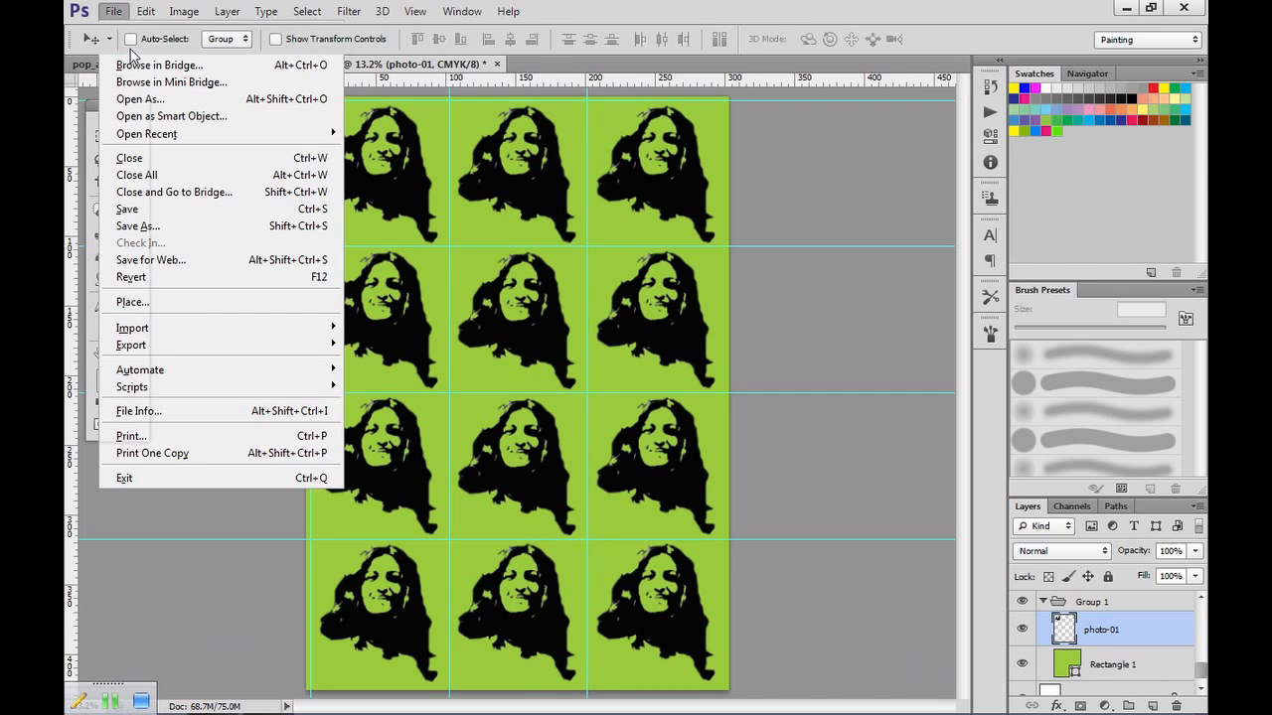
left_click(129, 48)
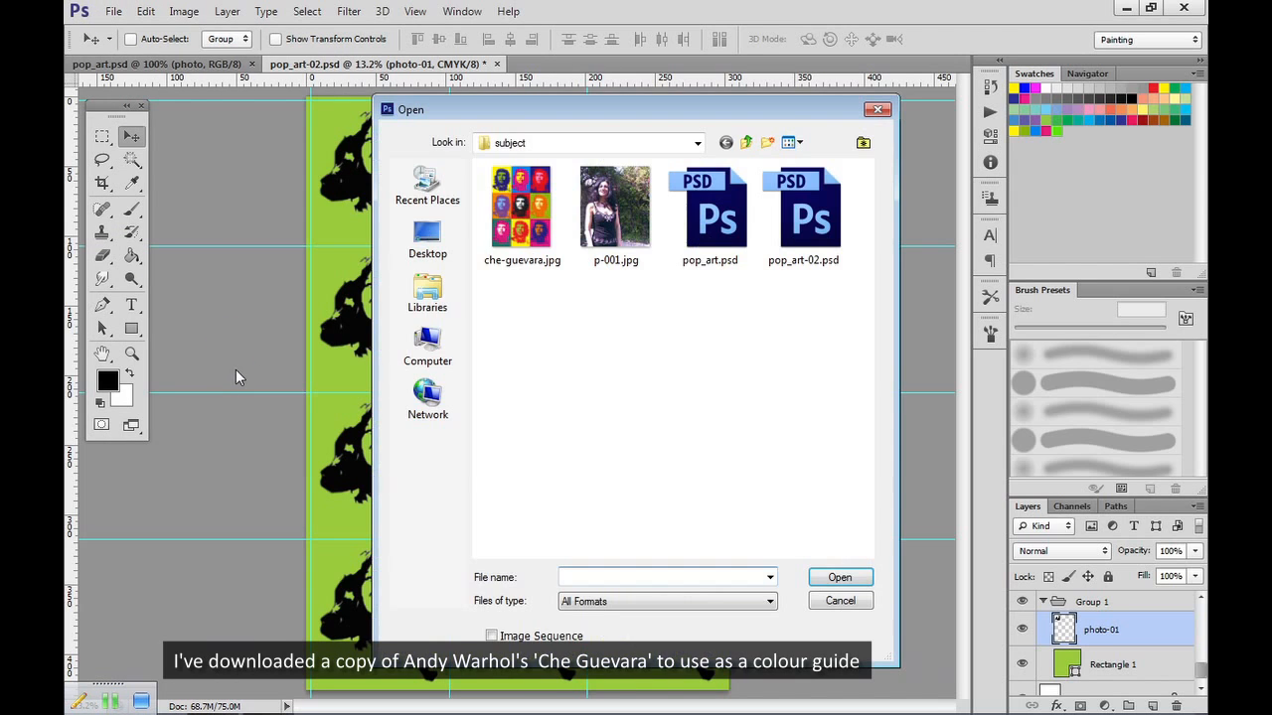
left_click(525, 208)
key("Return")
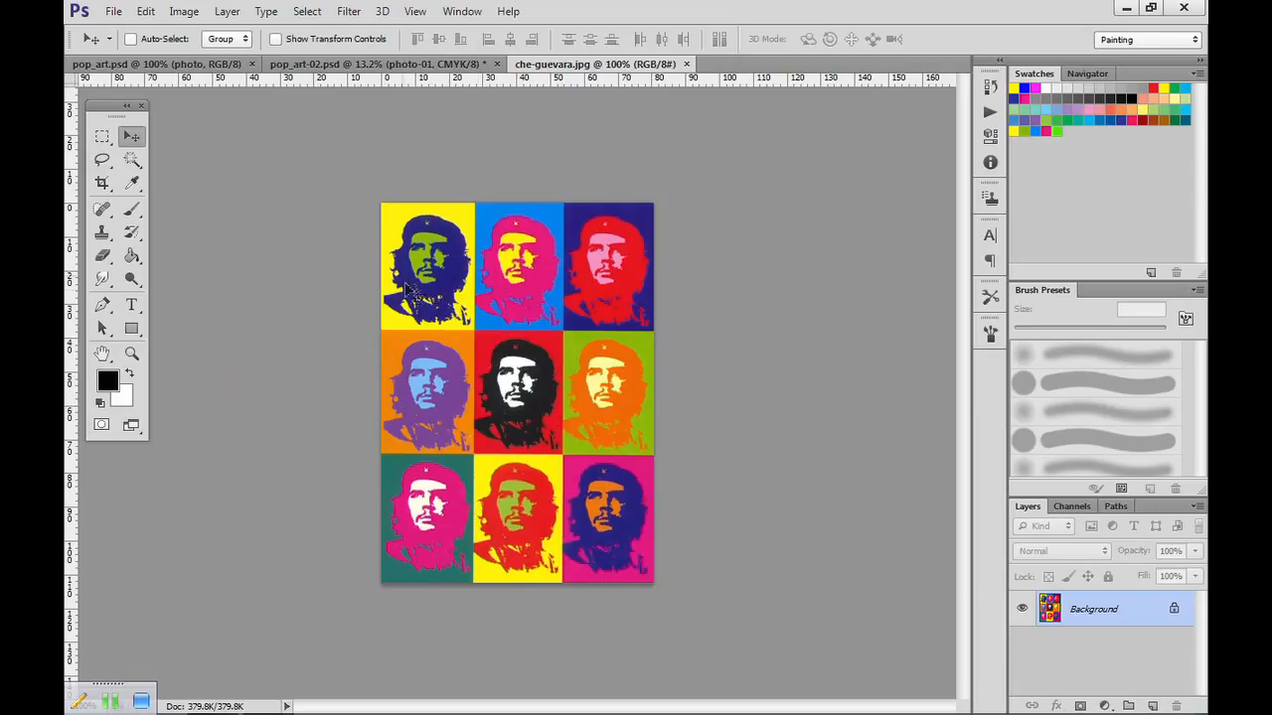
Set the foreground colour to the yellow fffd0a sampled from the background of the guide image's top-left tile.
left_click(107, 380)
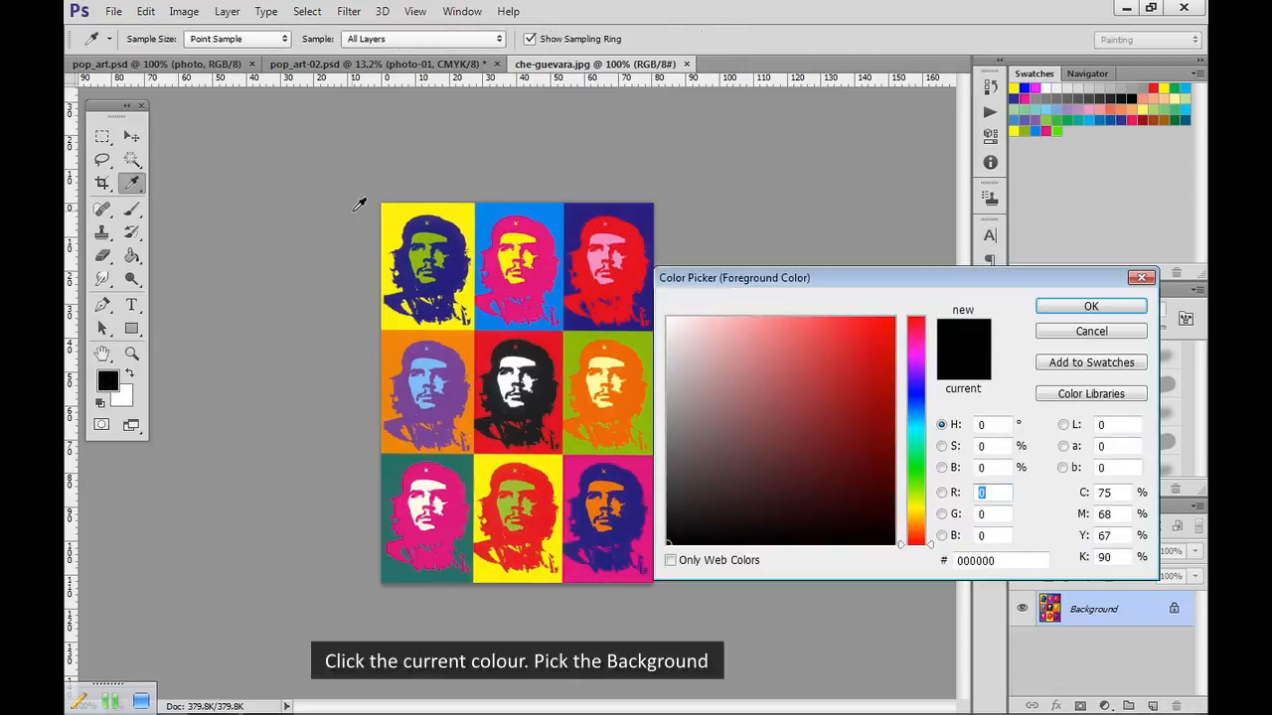
left_click(393, 213)
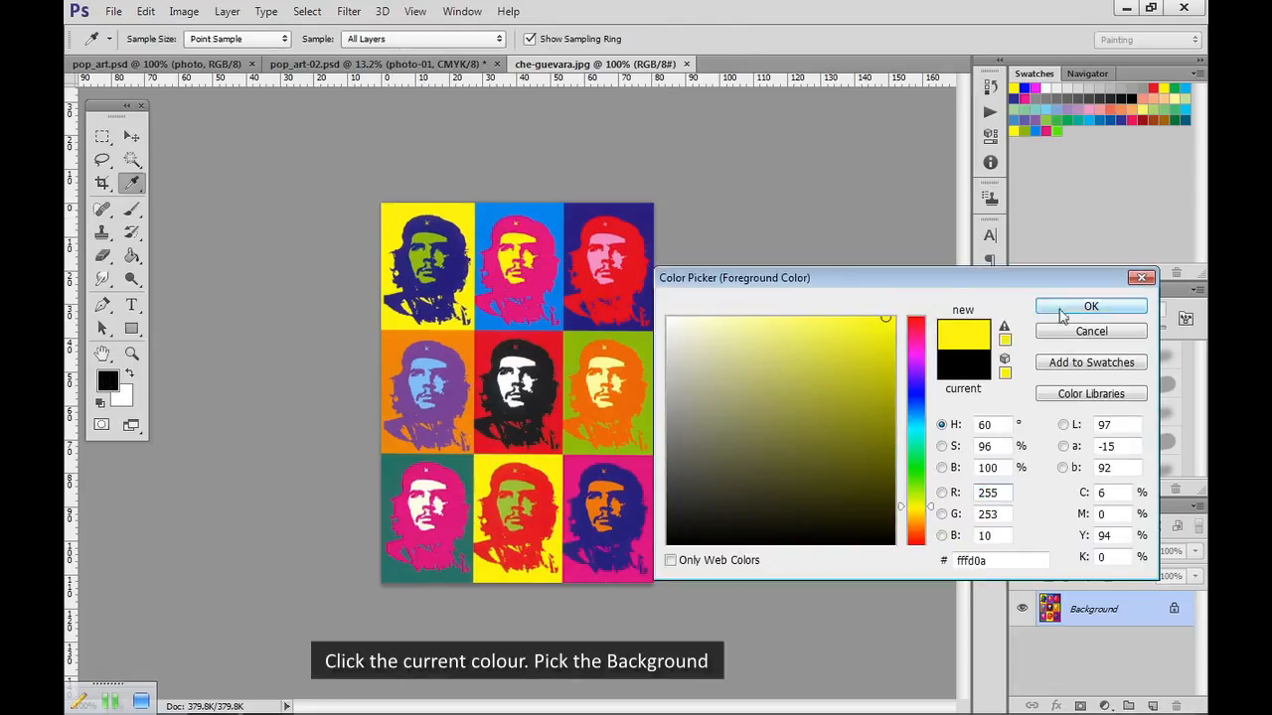
left_click(1090, 306)
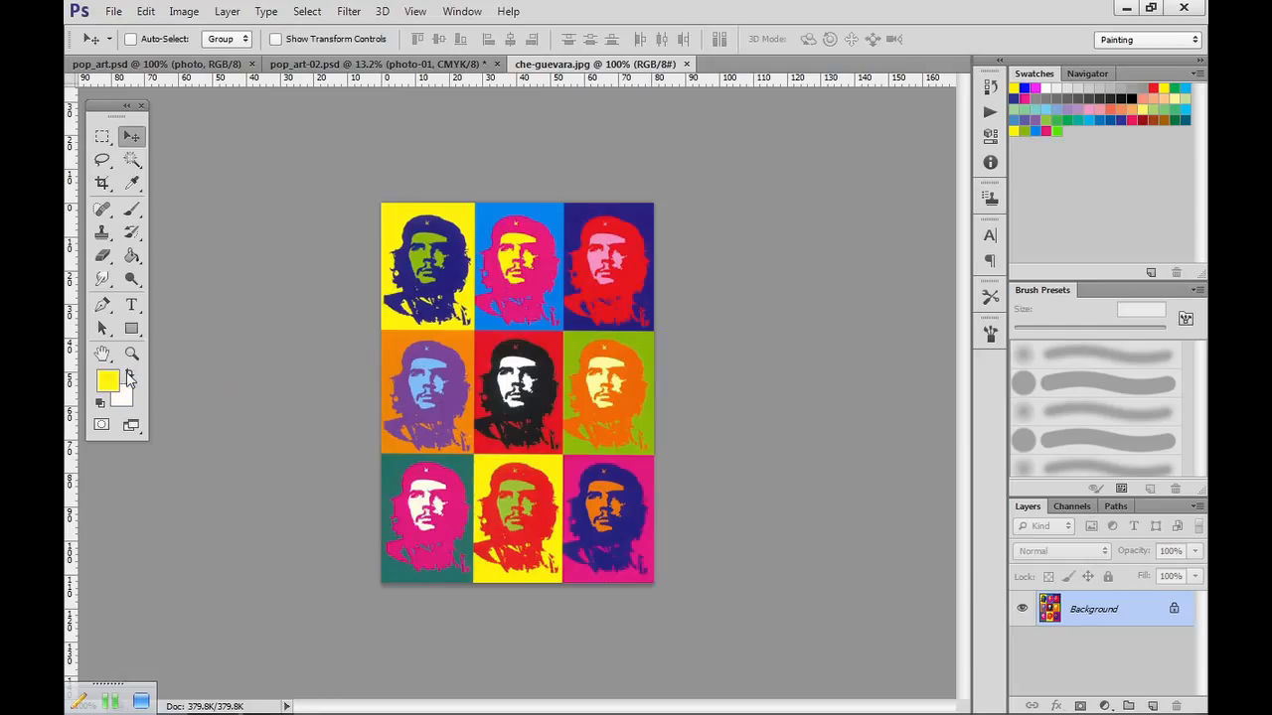
Swap the foreground and background colours, and set the foreground to the green 8bb70a sampled from the top-left tile's face.
left_click(127, 376)
left_click(107, 381)
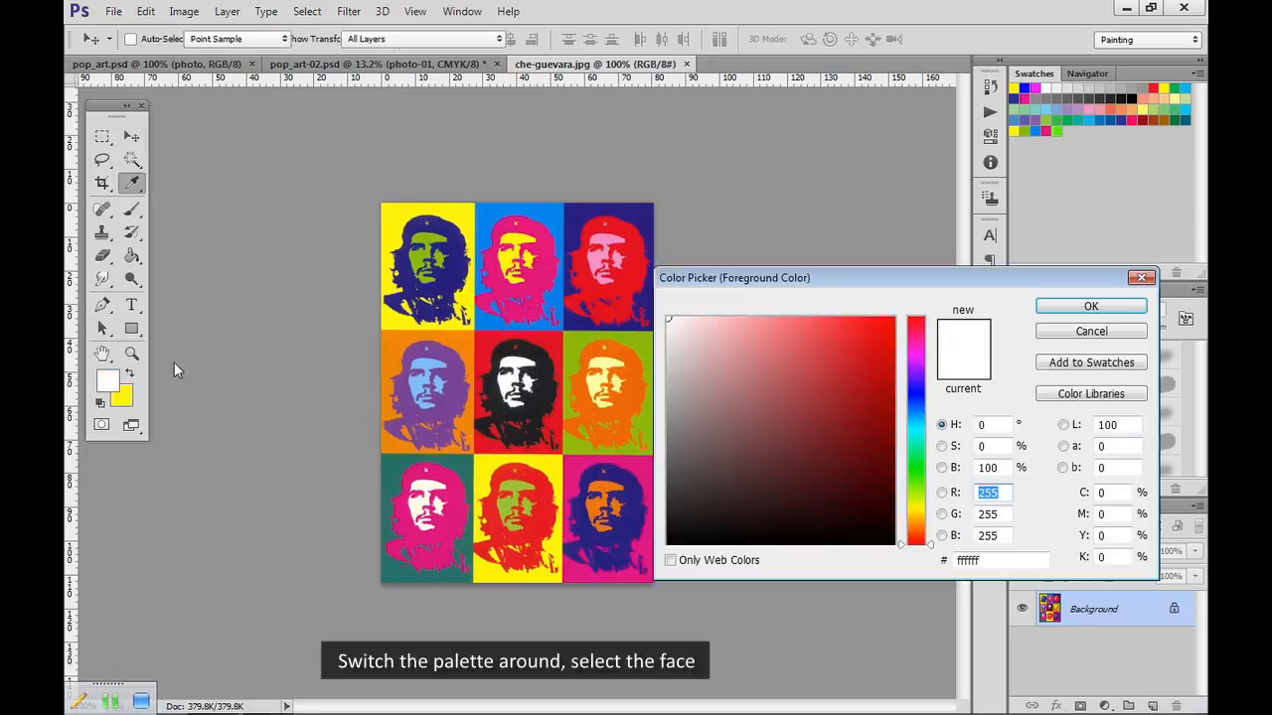
left_click(425, 254)
left_click(1090, 306)
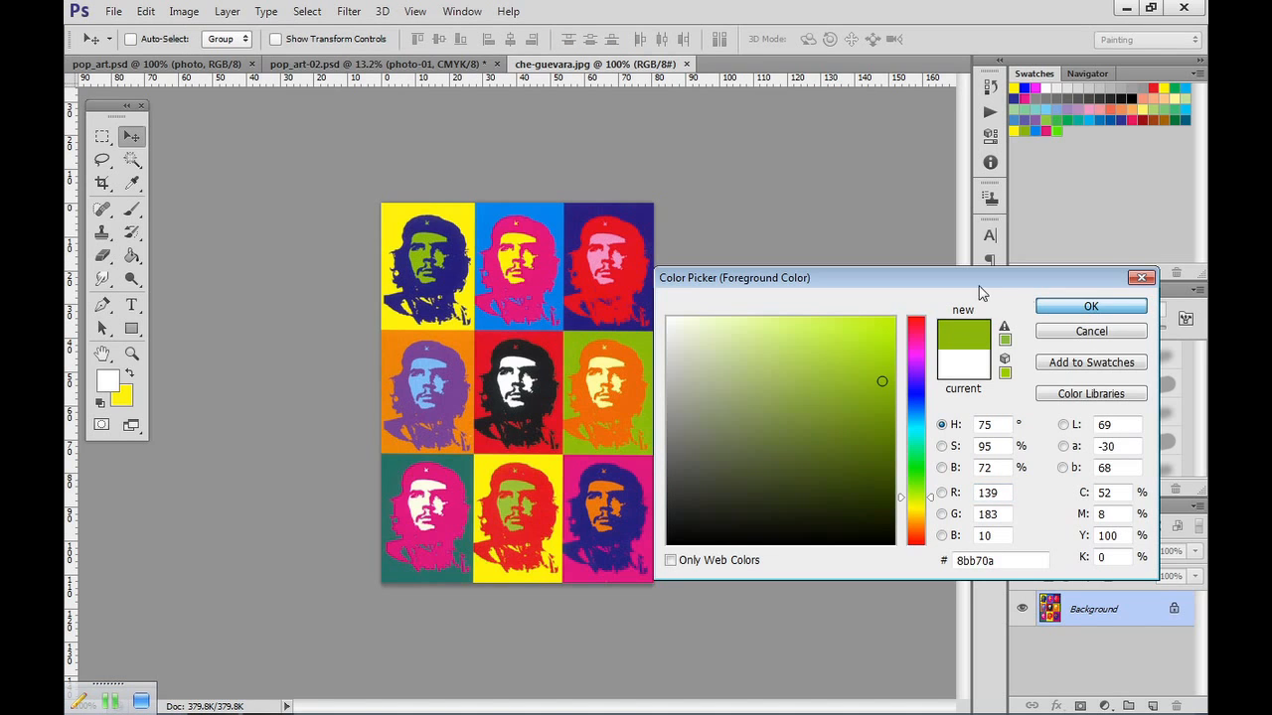
In pop_art-02.psd, select the face area of the top-left portrait on photo-01, fill it with the green foreground colour, and deselect.
left_click(387, 66)
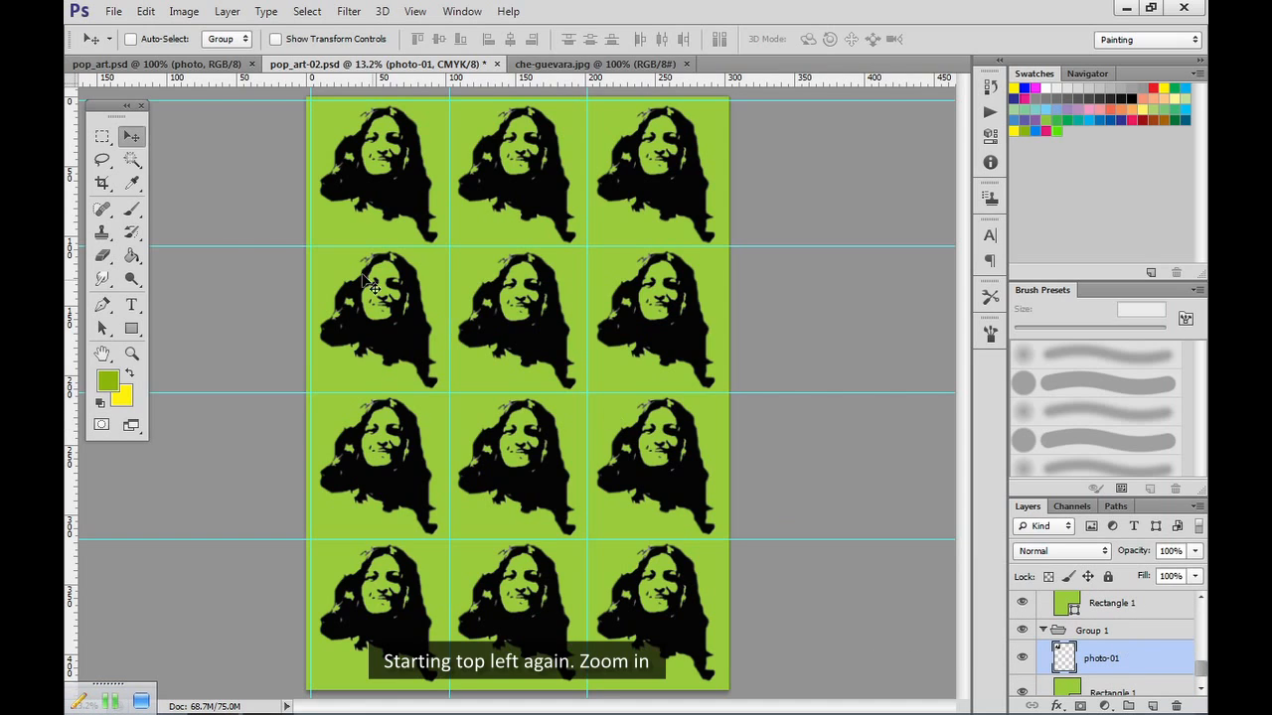
left_click(131, 355)
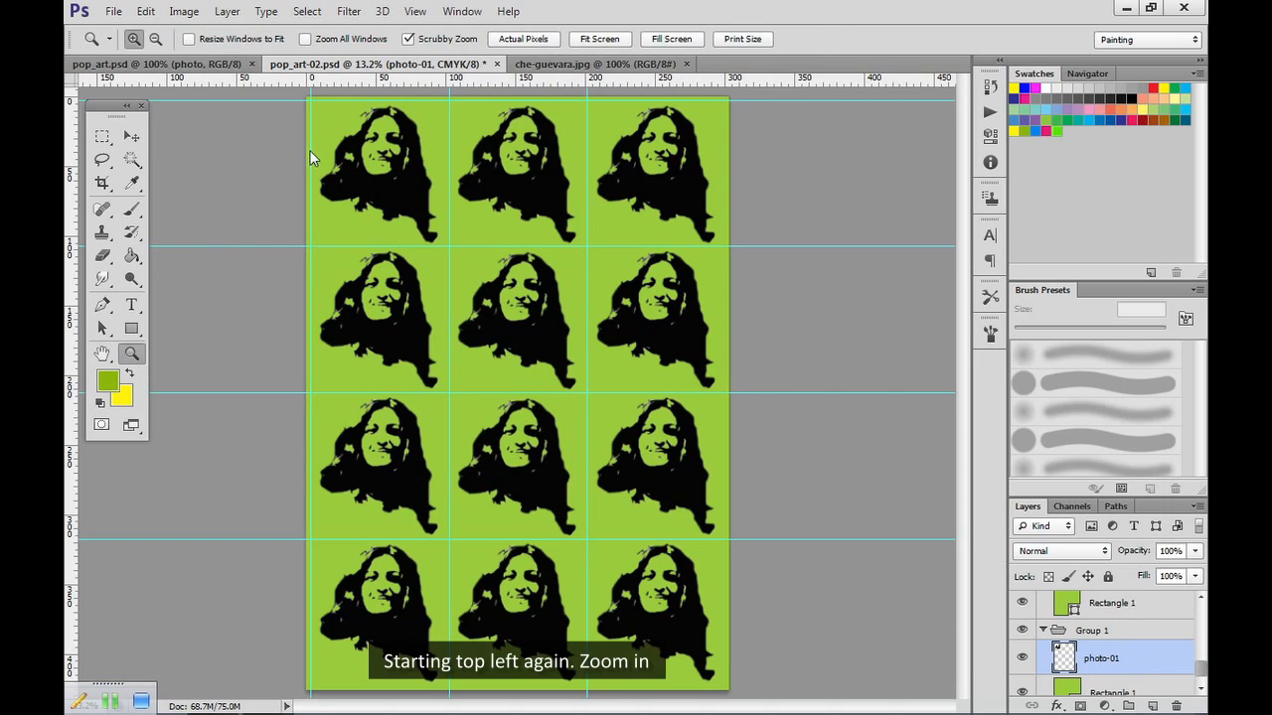
left_click(360, 135)
left_click(360, 135)
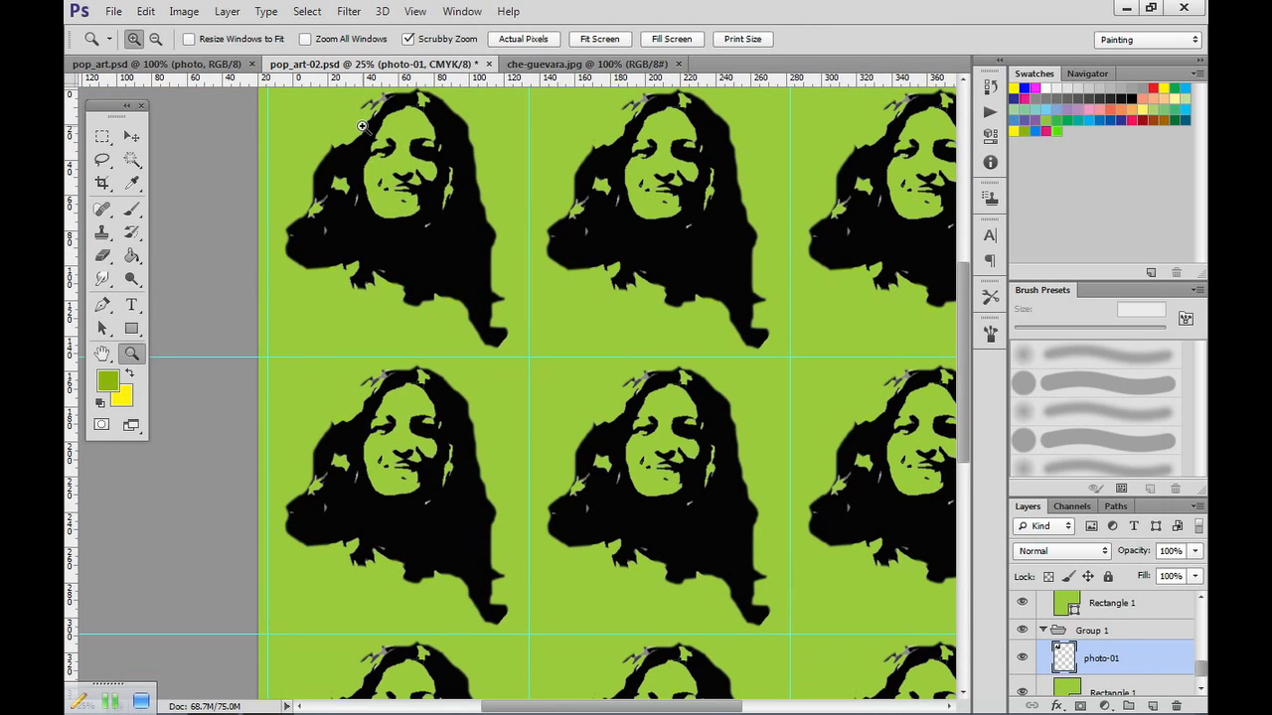
left_click(132, 161)
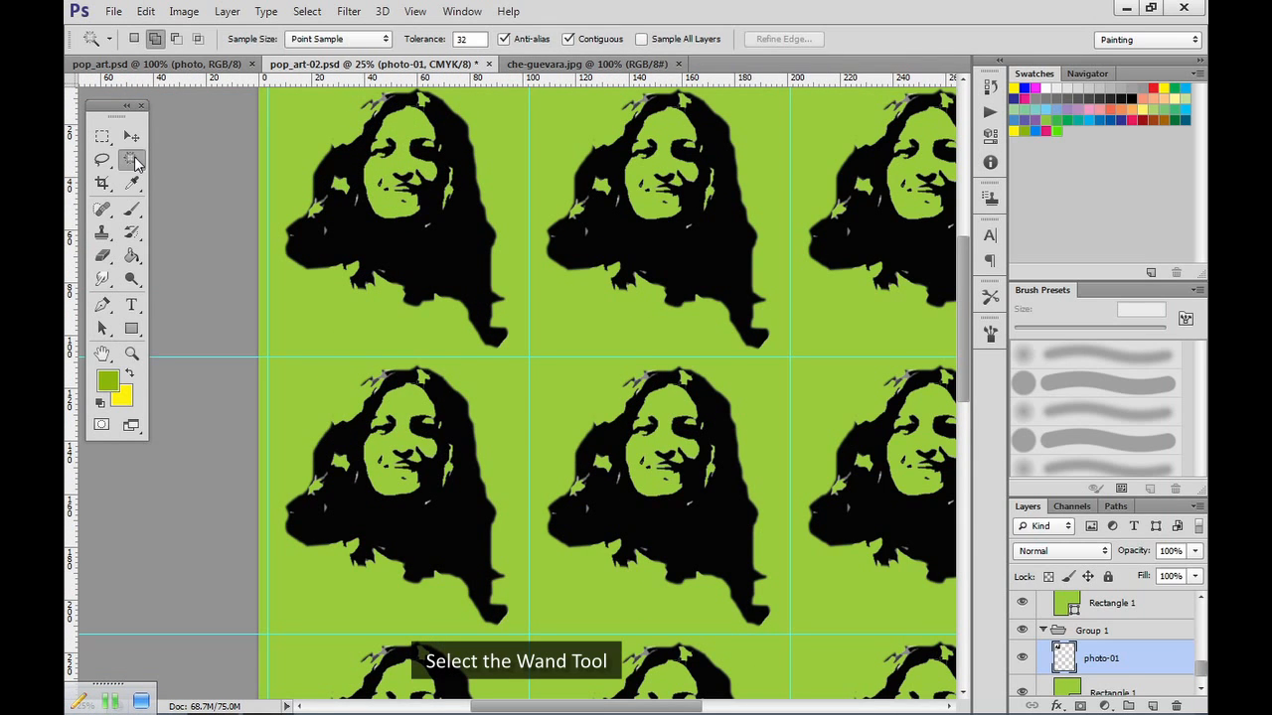
left_click(391, 135)
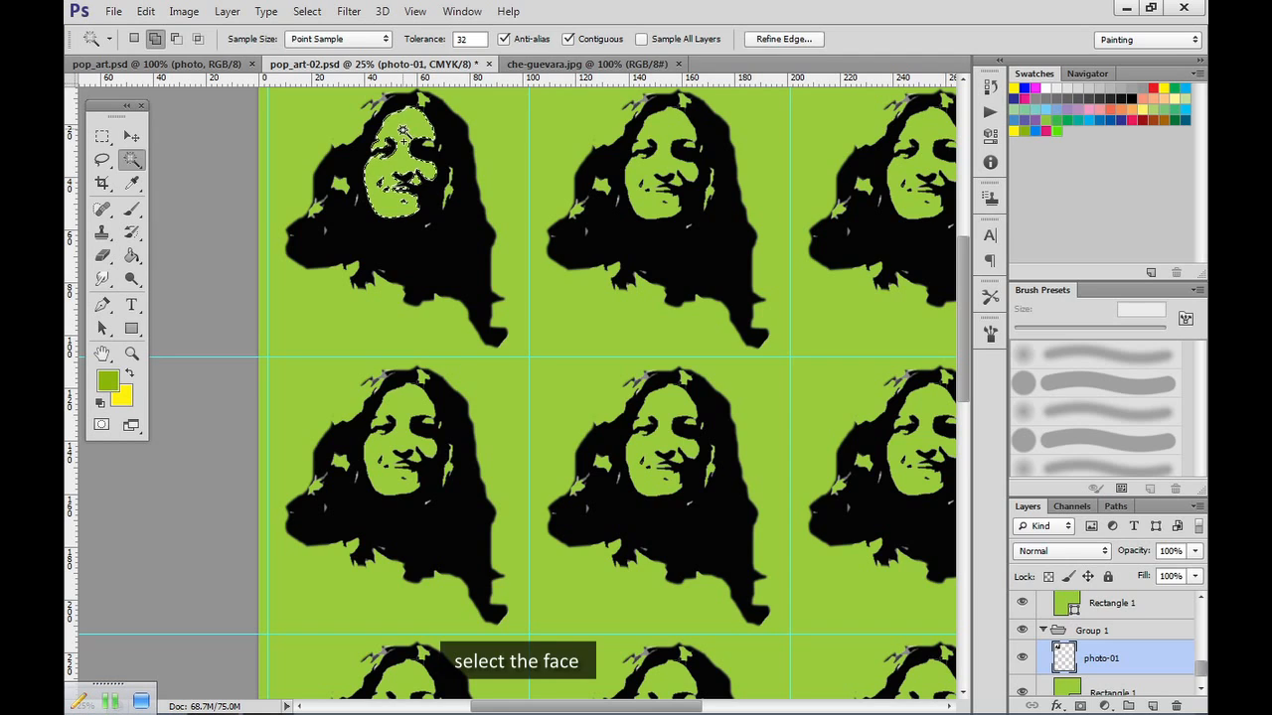
left_click(131, 255)
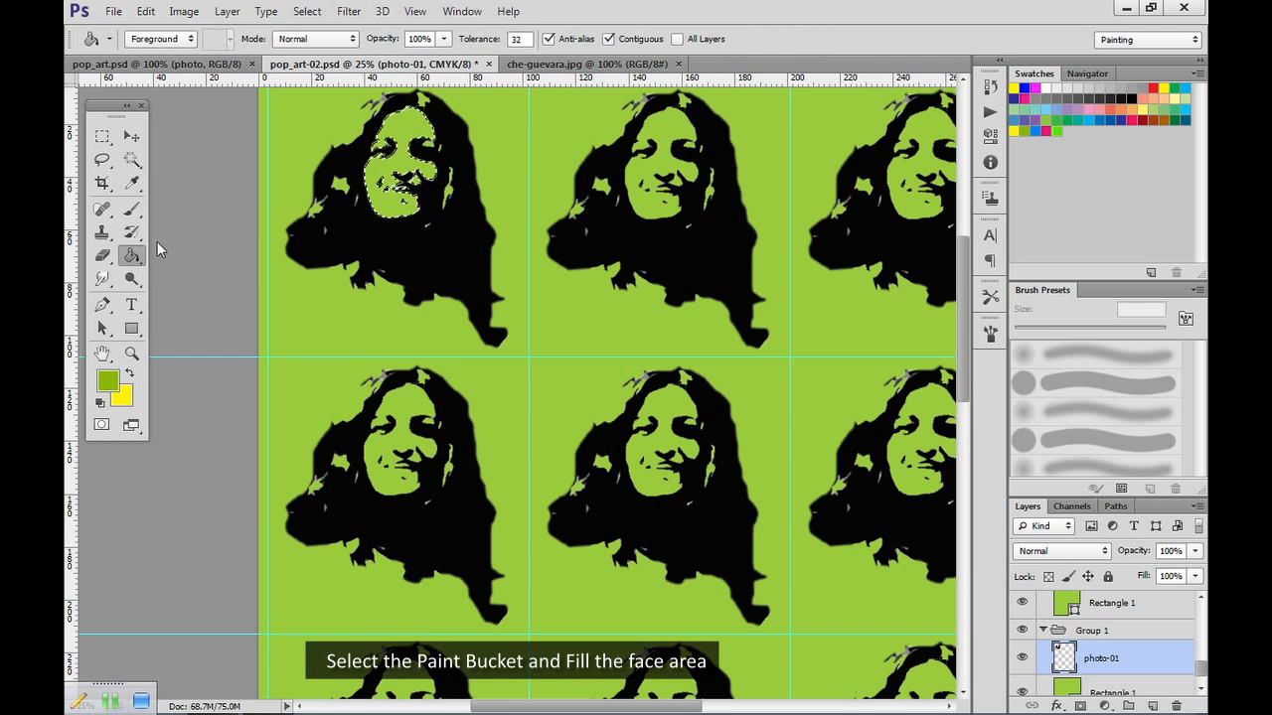
left_click(414, 132)
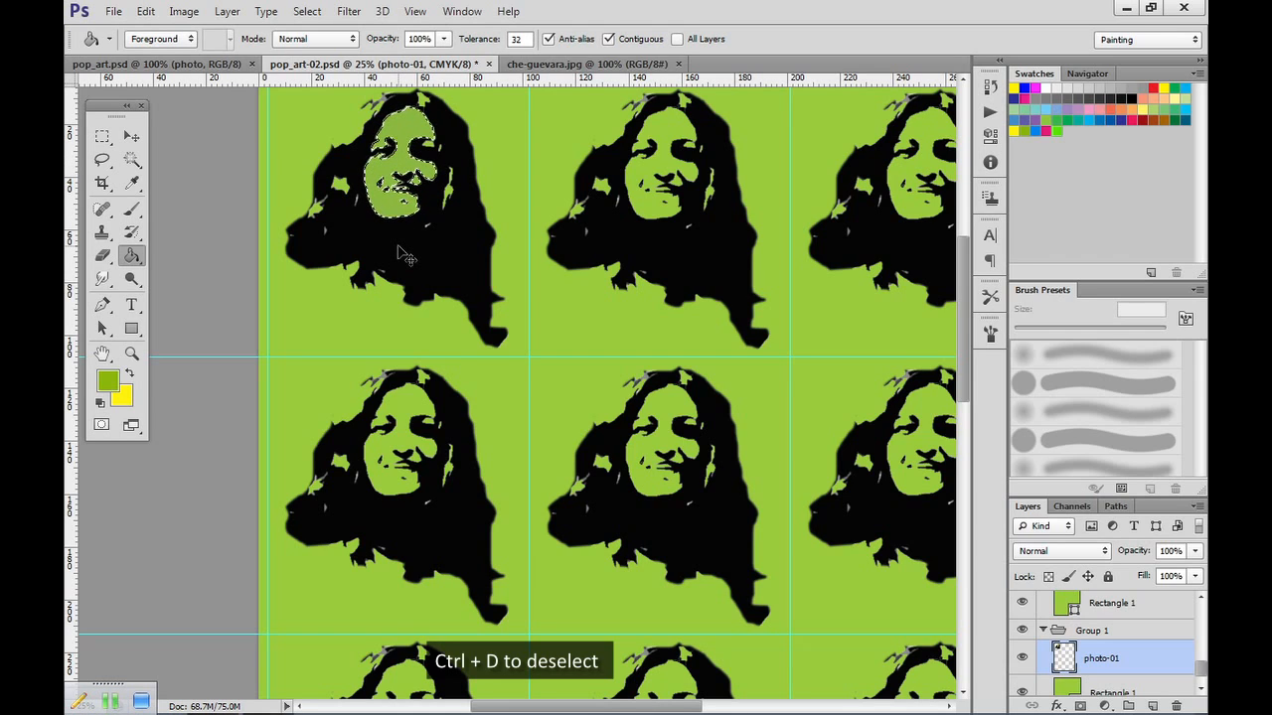
key("ctrl+d")
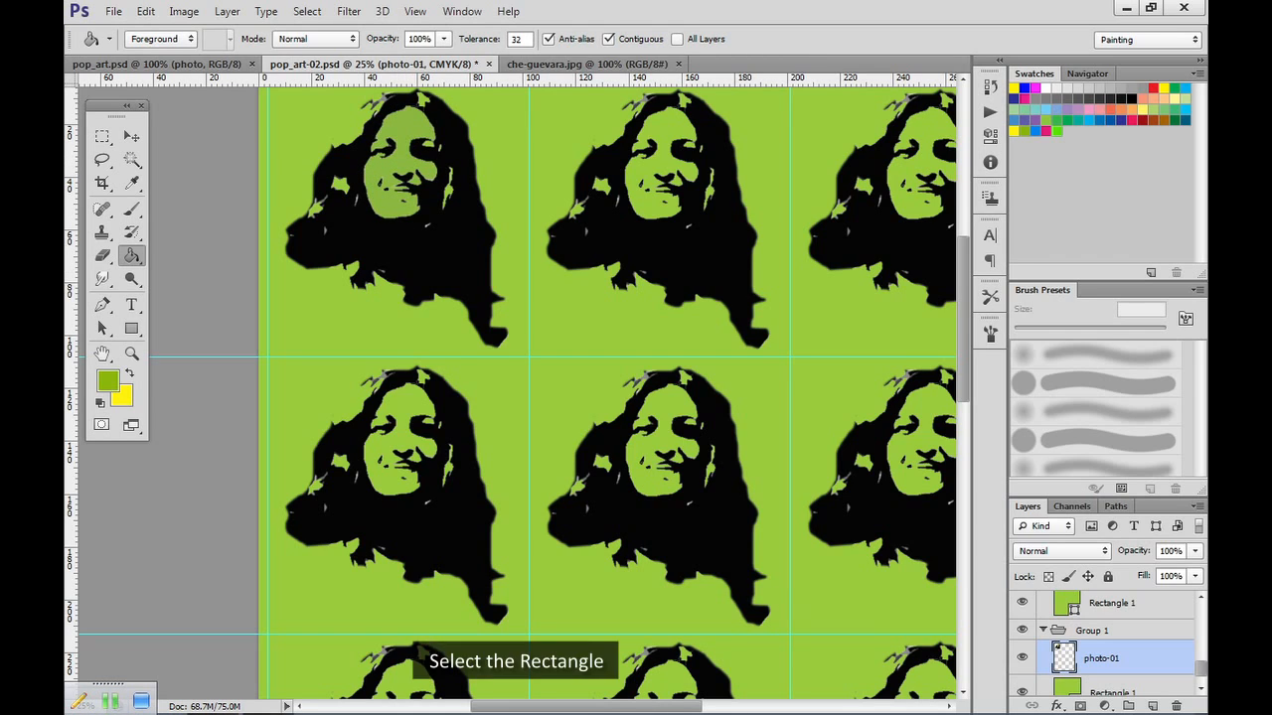
Rasterize Rectangle 1 in Group 1 and fill it with the yellow background colour swapped to the foreground.
left_click(1129, 692)
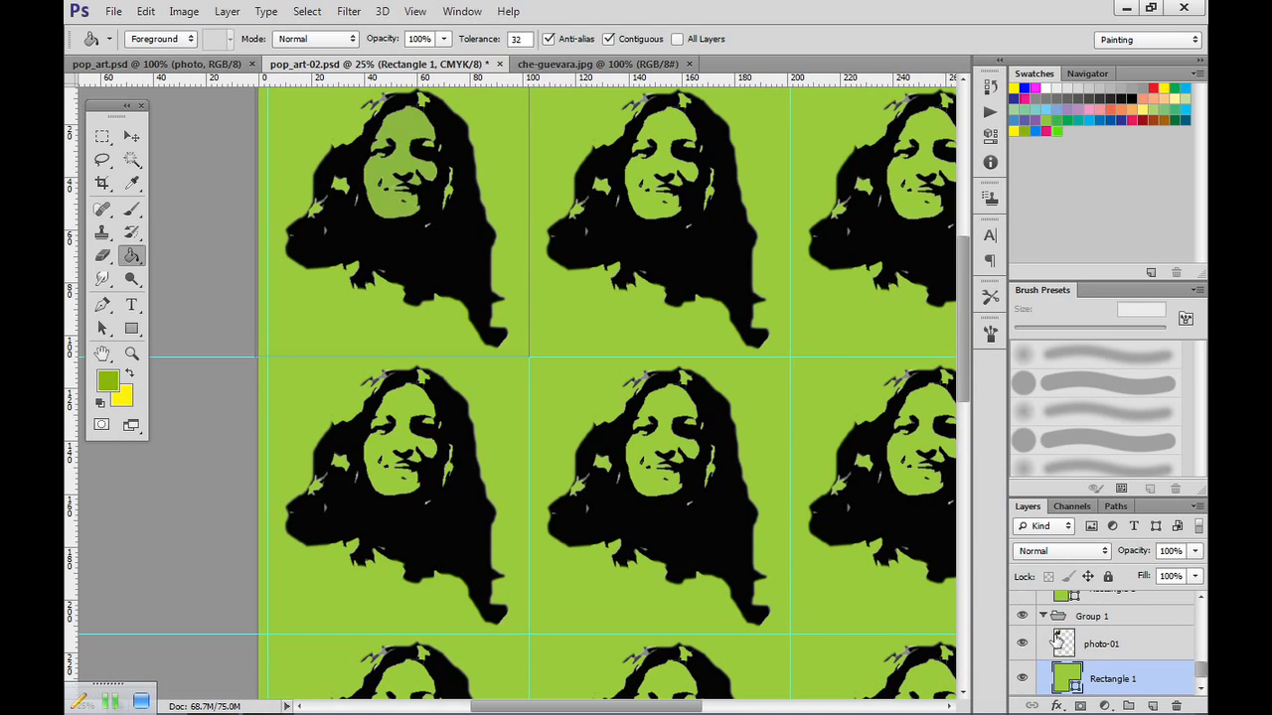
left_click(130, 375)
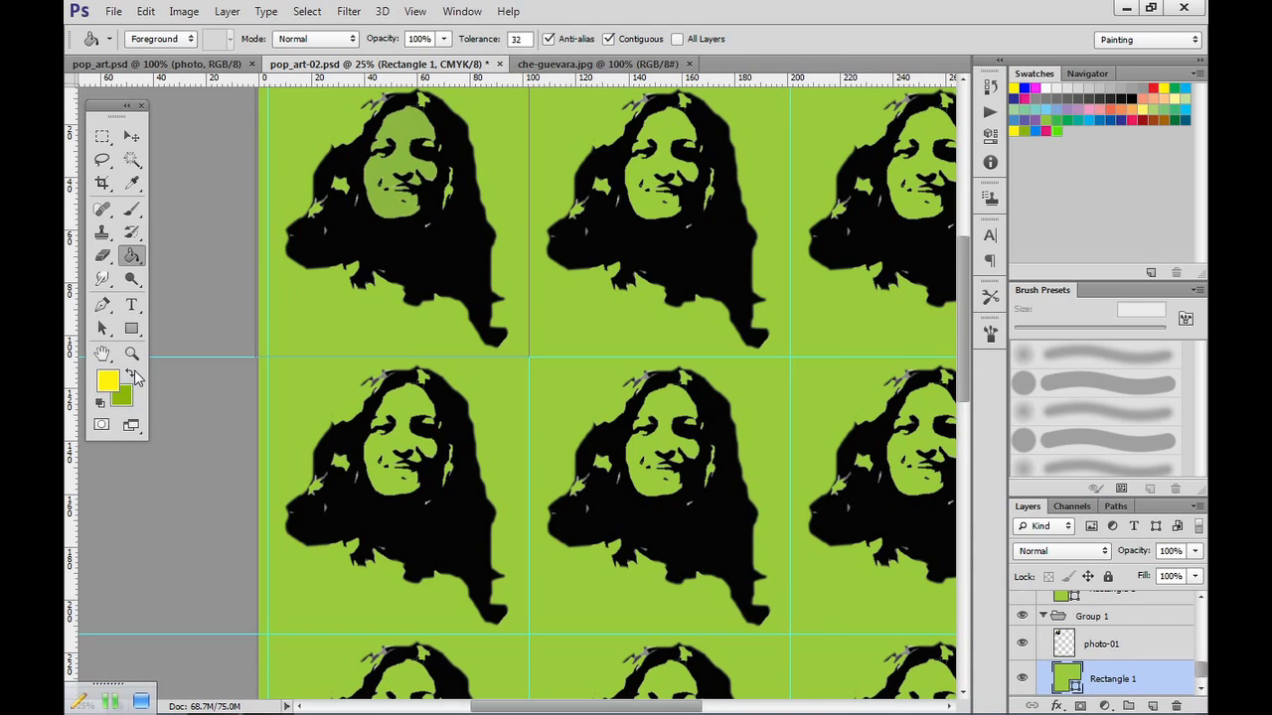
left_click(317, 313)
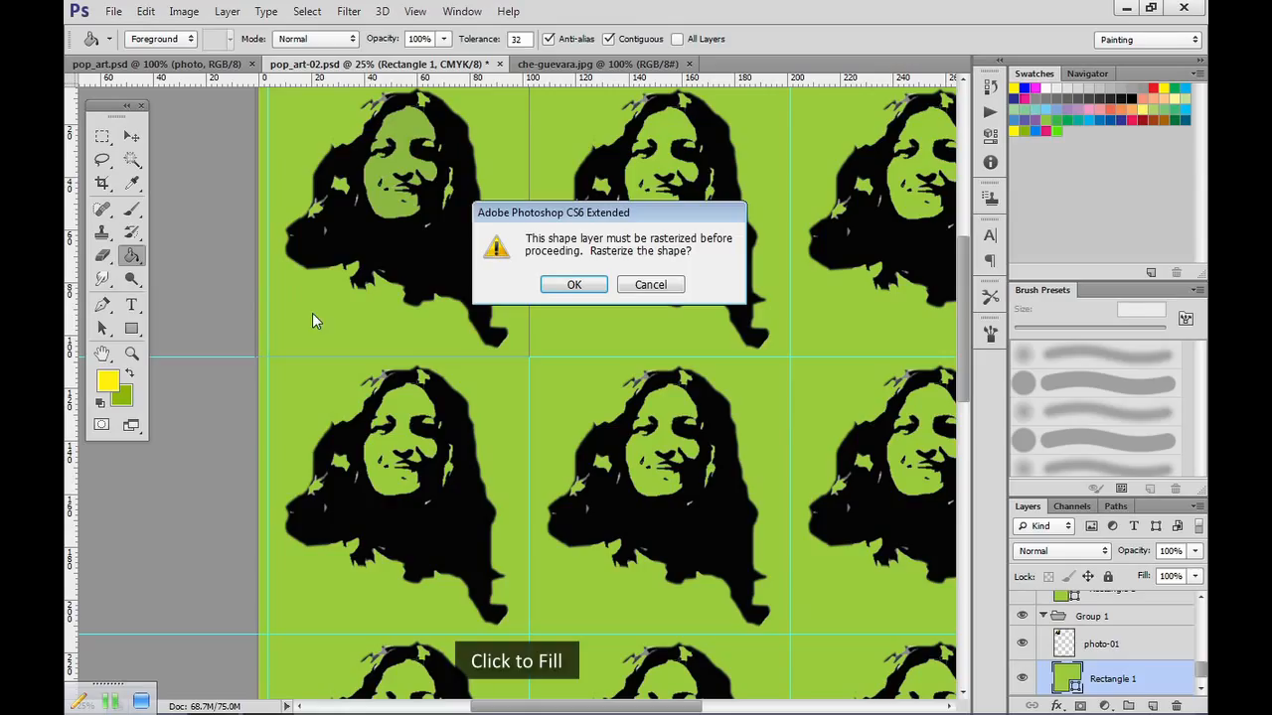
left_click(575, 285)
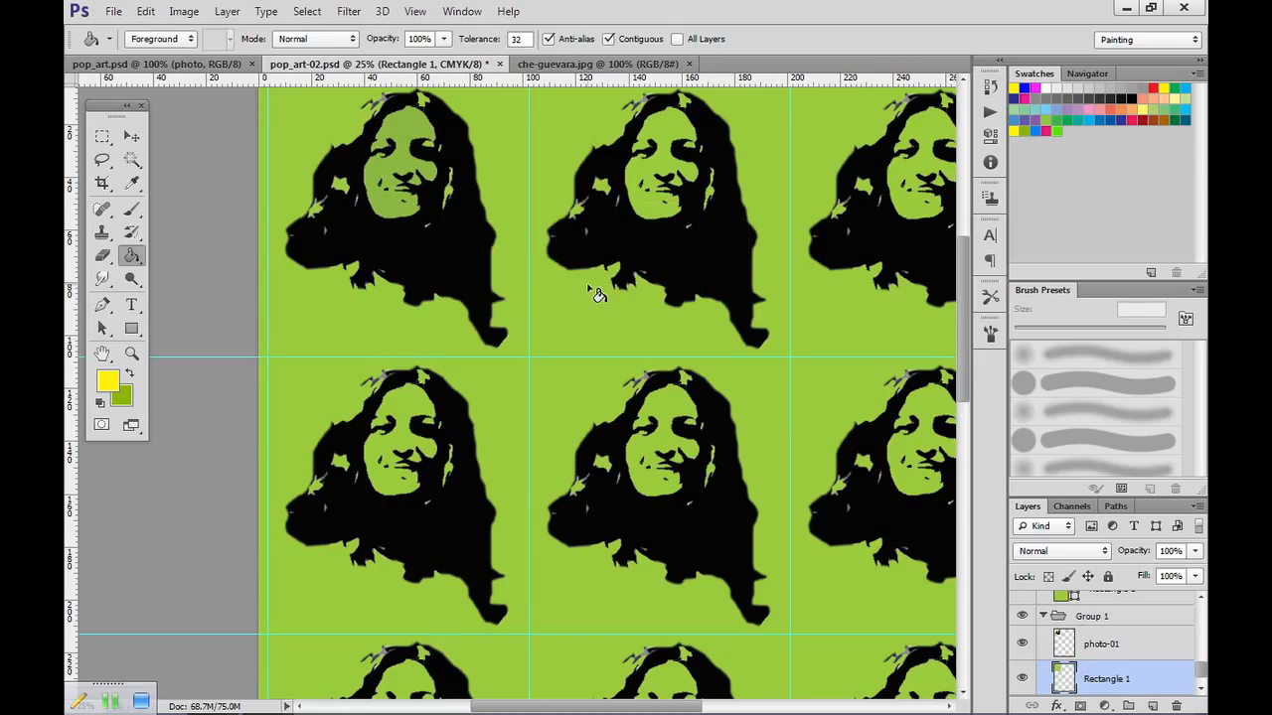
left_click(385, 320)
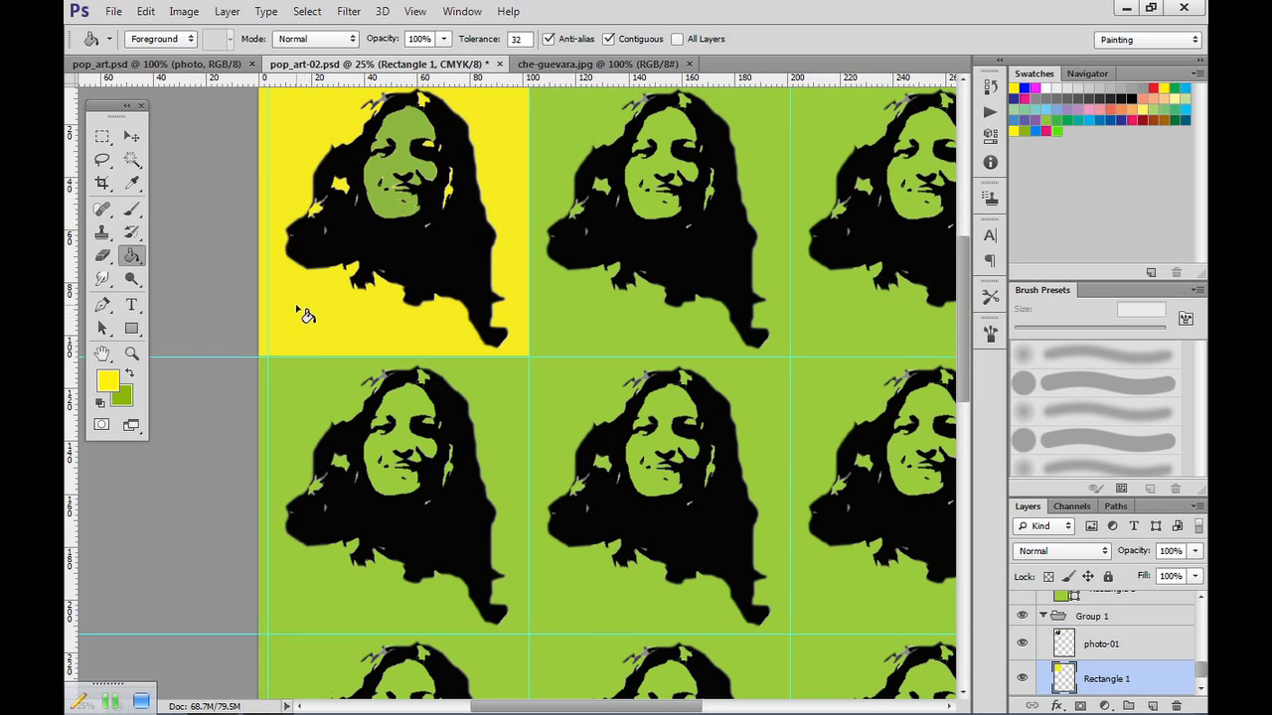
Set the foreground colour to the dark blue 251e7b sampled from the hair in che-guevara.jpg's top-left tile.
left_click(554, 64)
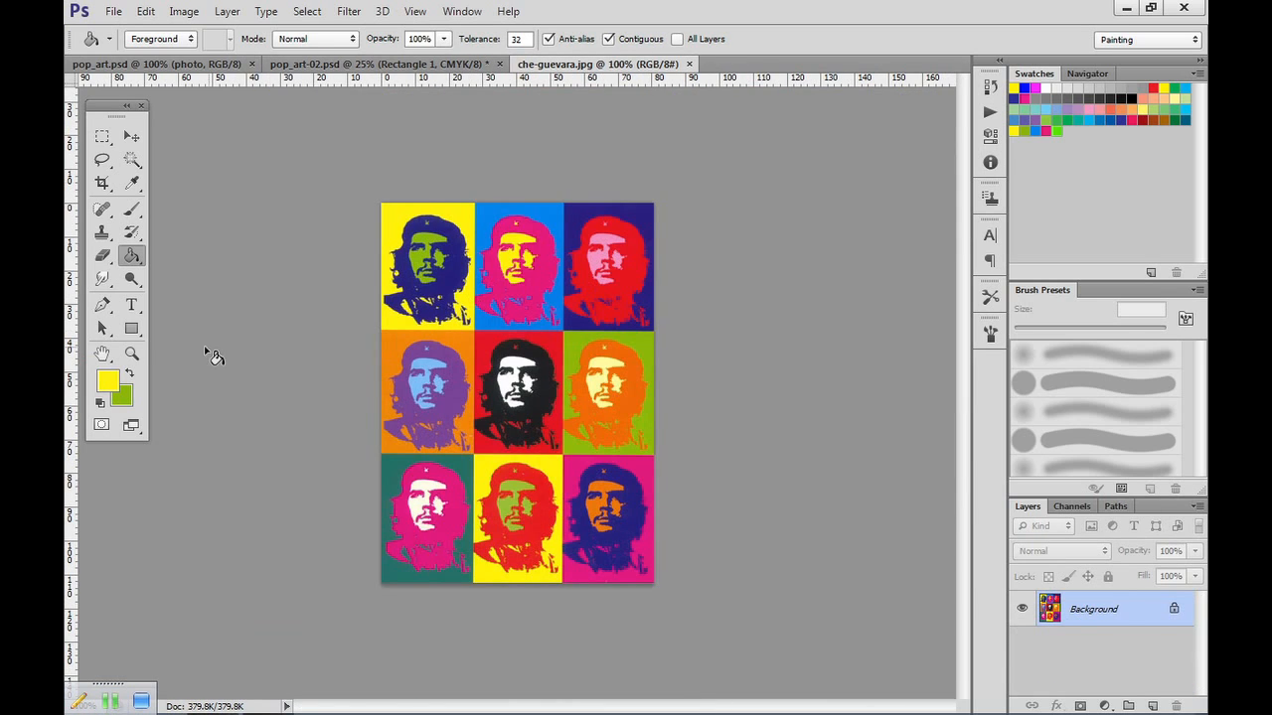
left_click(107, 380)
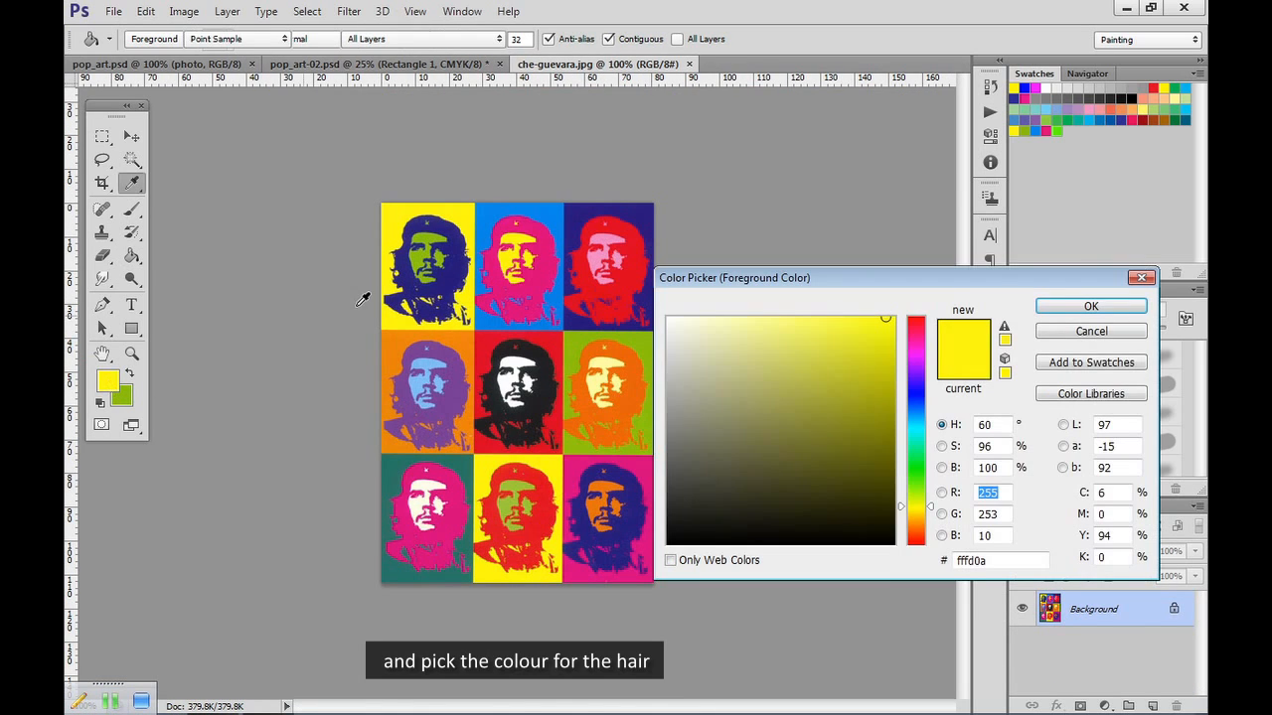
left_click(463, 269)
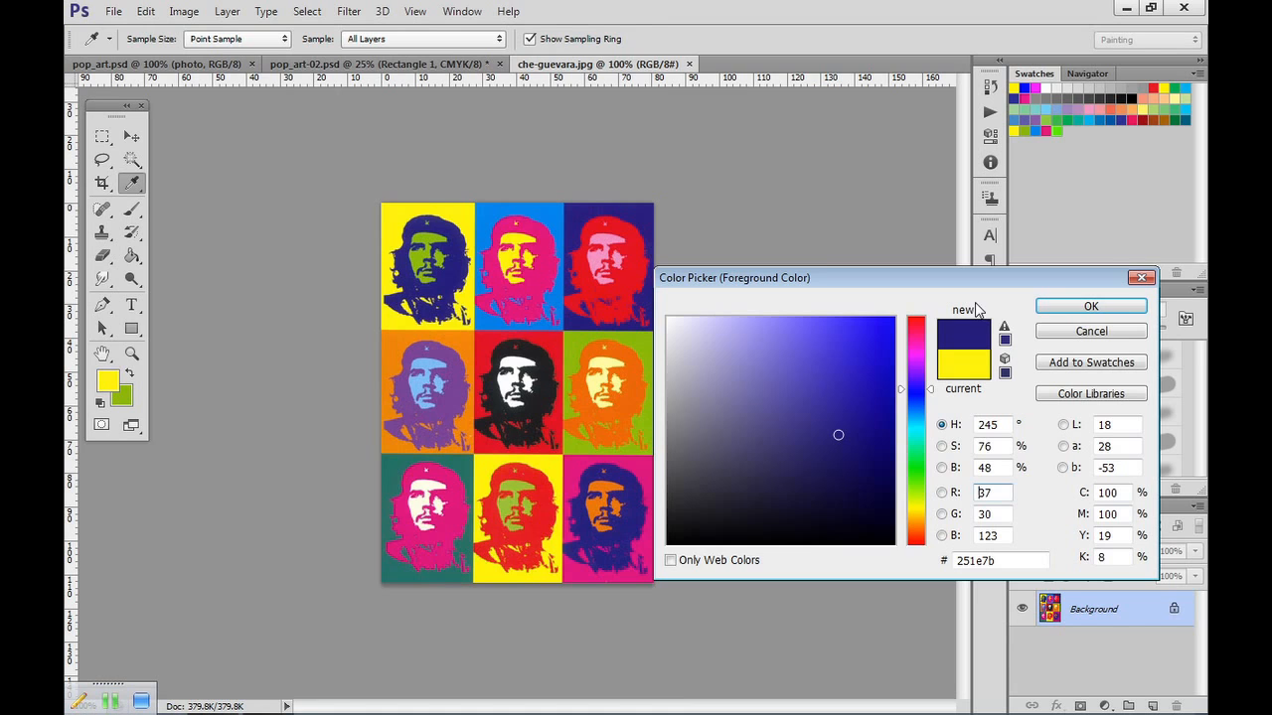
left_click(1090, 306)
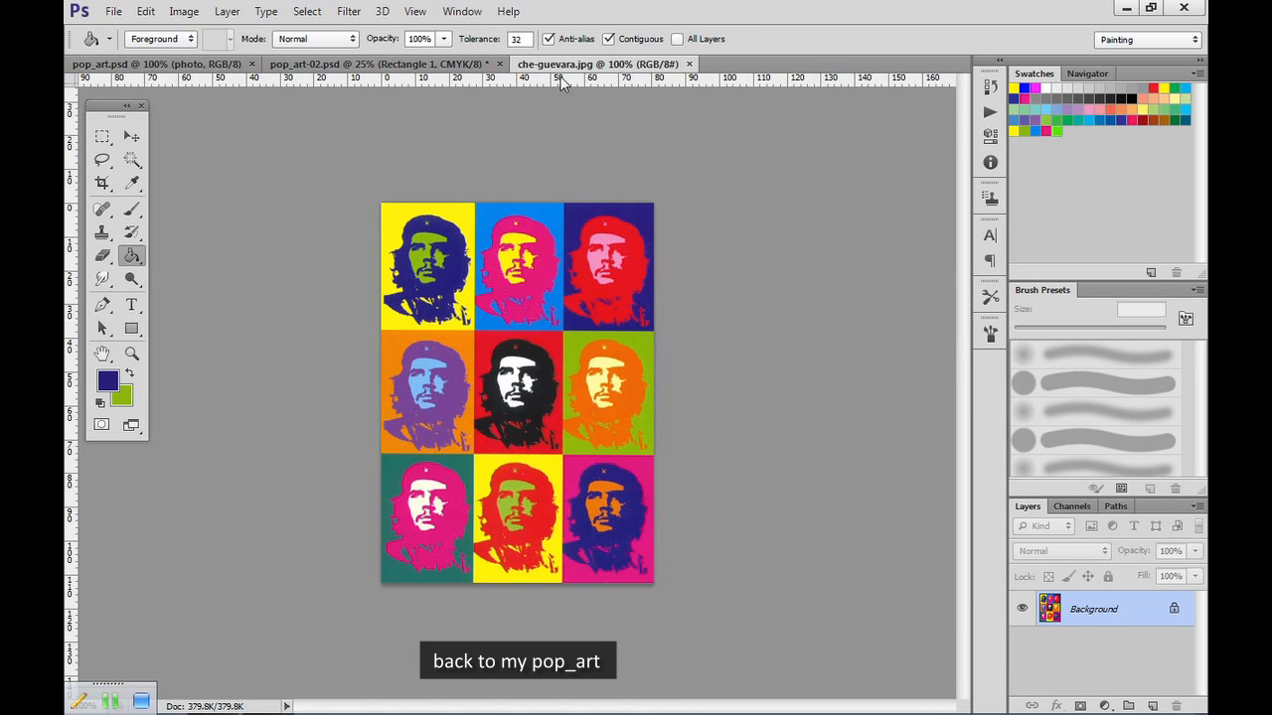
In pop_art-02.psd, select the black hair area on the photo-01 layer of Group 1 and fill it with the dark blue foreground colour.
left_click(401, 65)
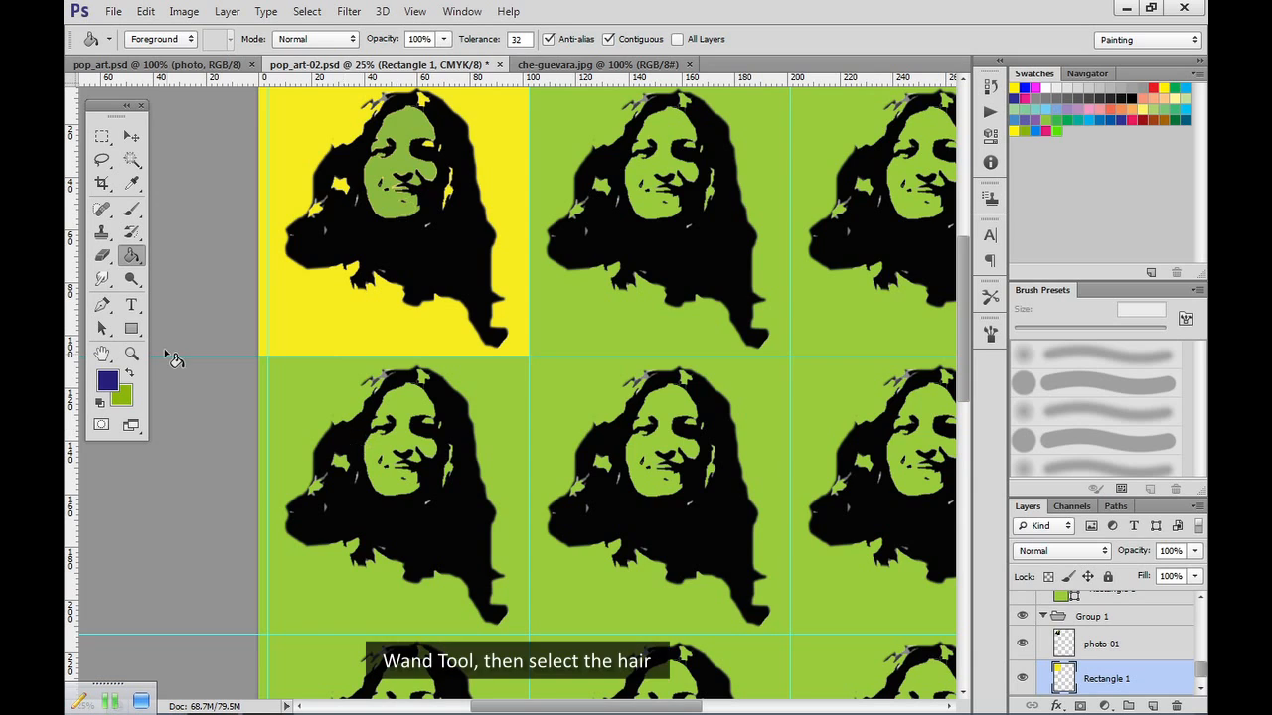
left_click(131, 159)
left_click(458, 281)
left_click(1127, 652)
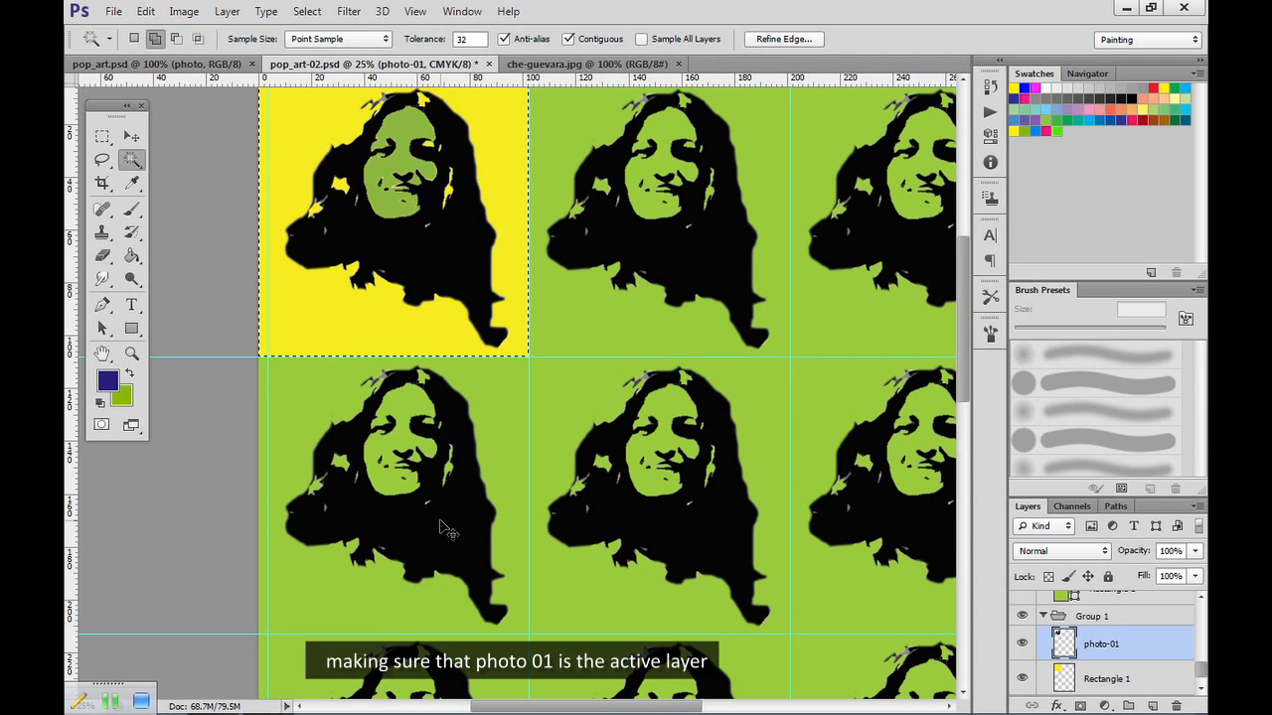
left_click(476, 313)
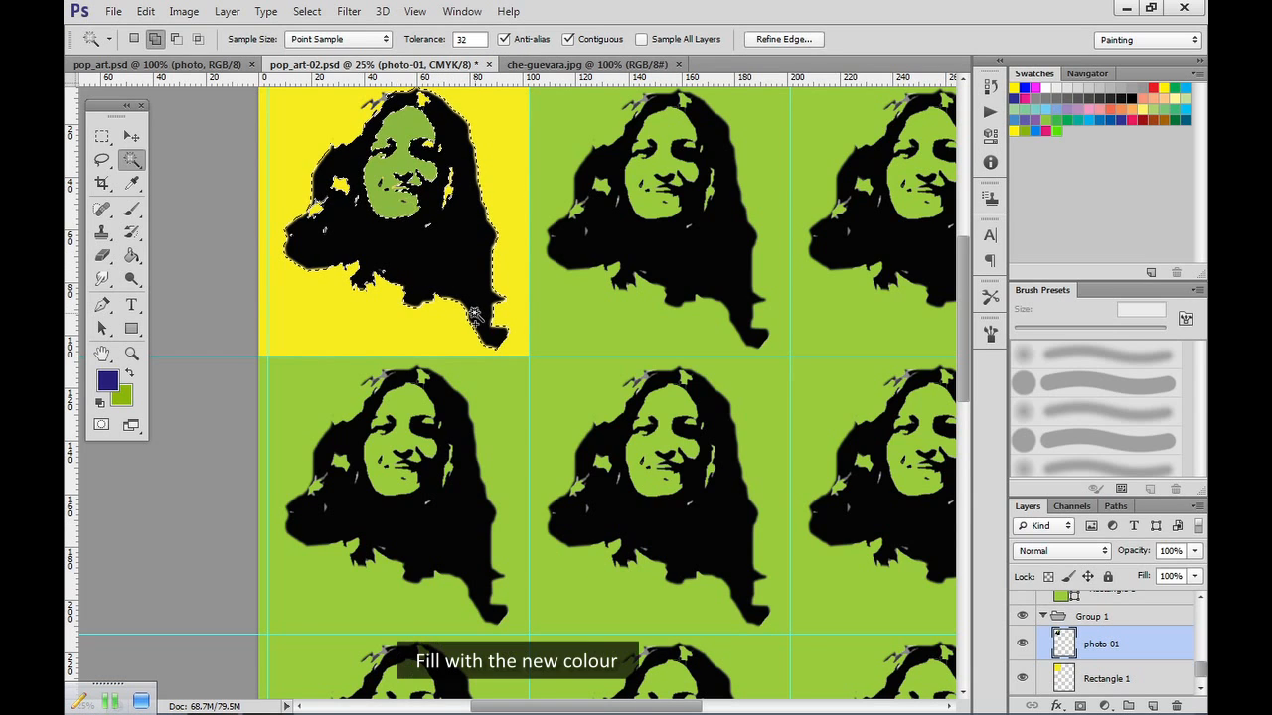
left_click(134, 257)
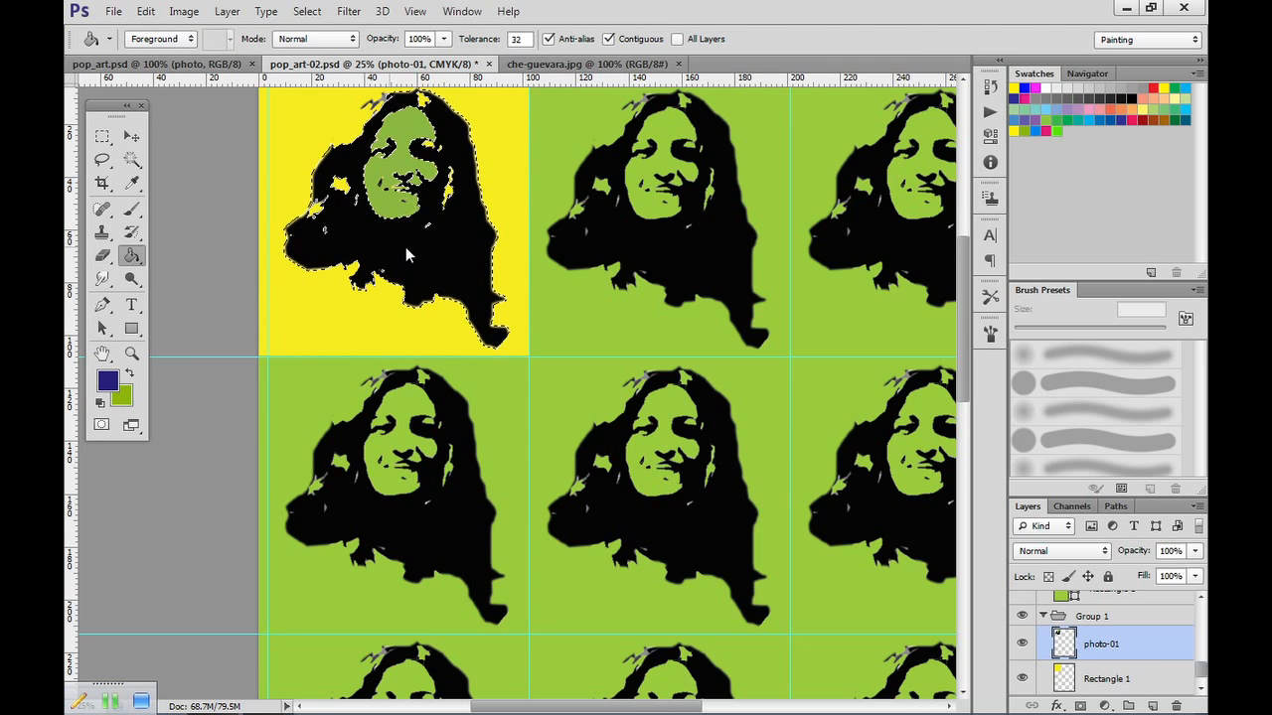
left_click(449, 267)
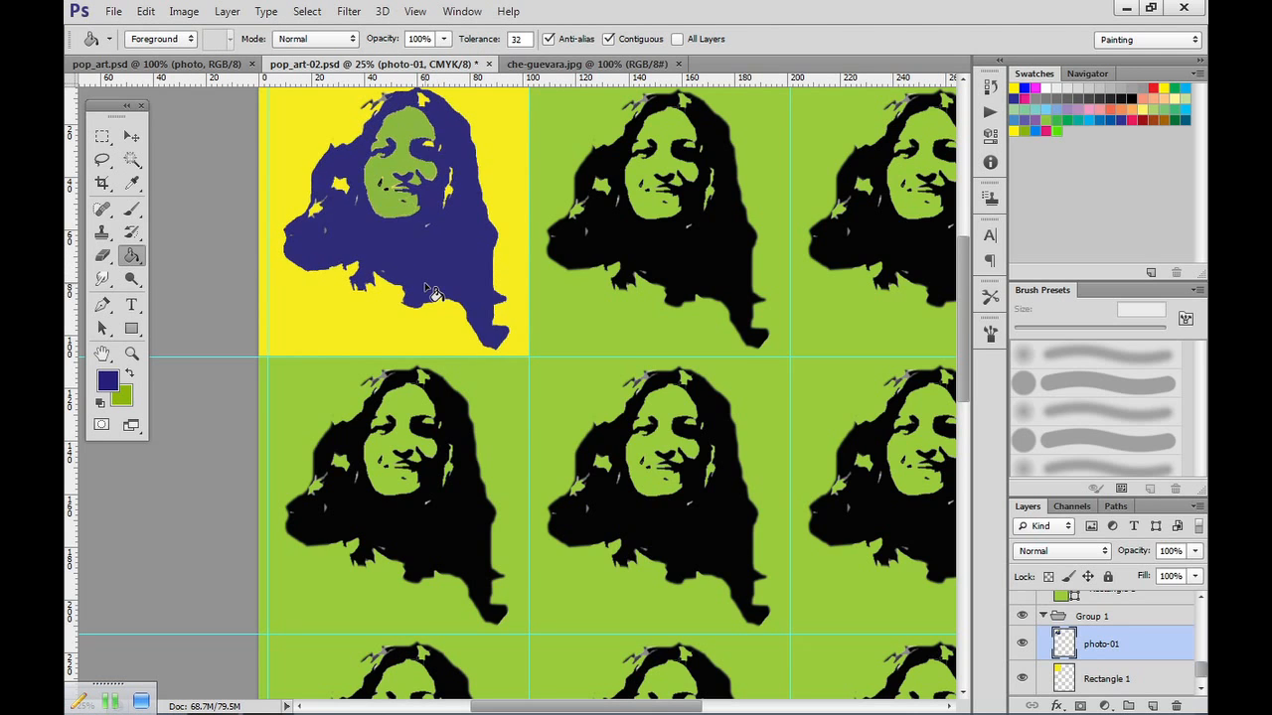